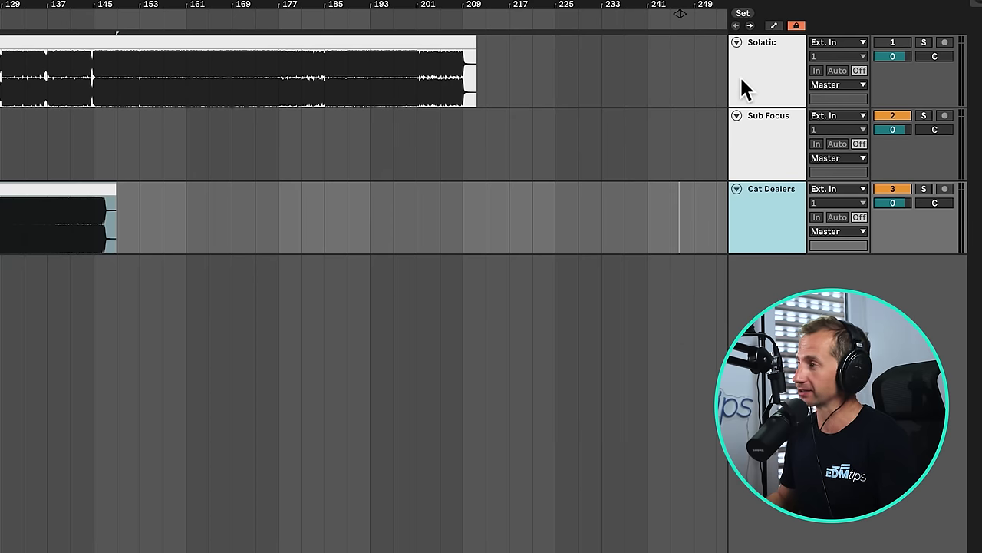
click(865, 85)
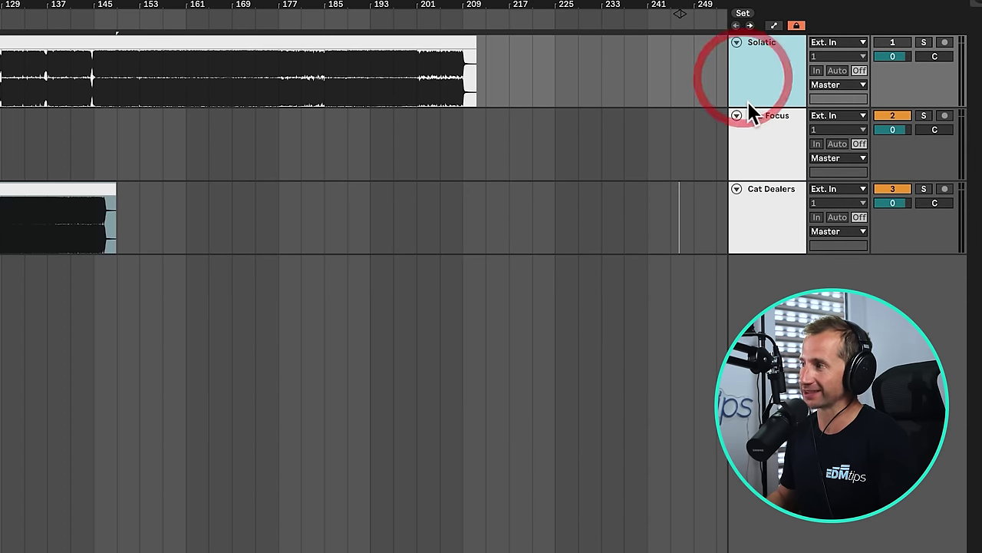
click(743, 168)
click(746, 186)
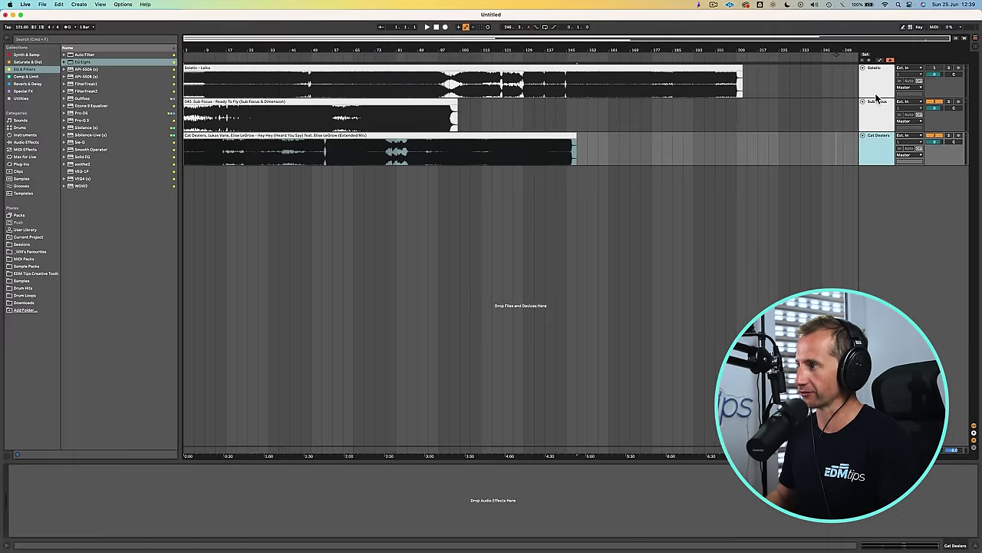
Lower the clip gain of the Solatic, Sub Focus and Cat Dealers songs, using -12 dB for the Solatic clip
click(754, 77)
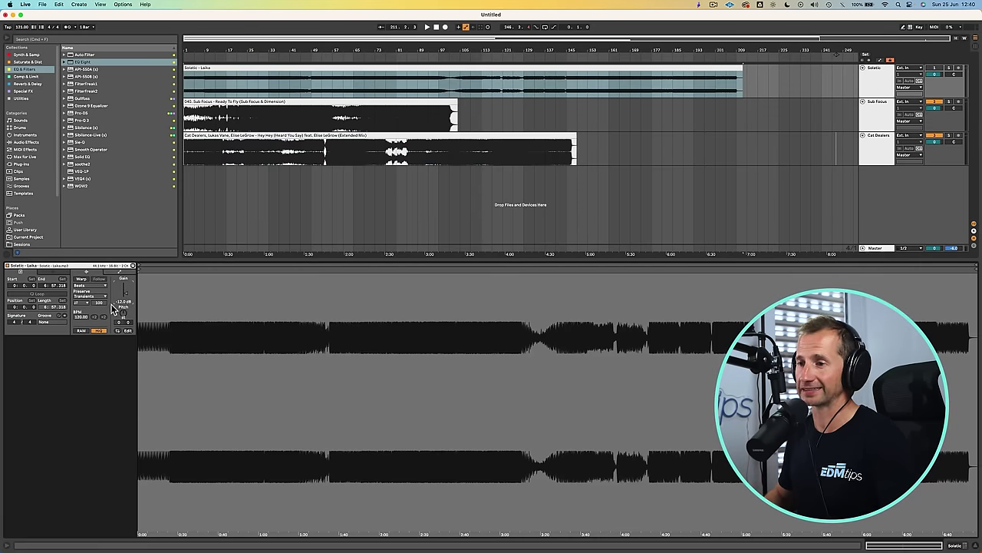
click(195, 102)
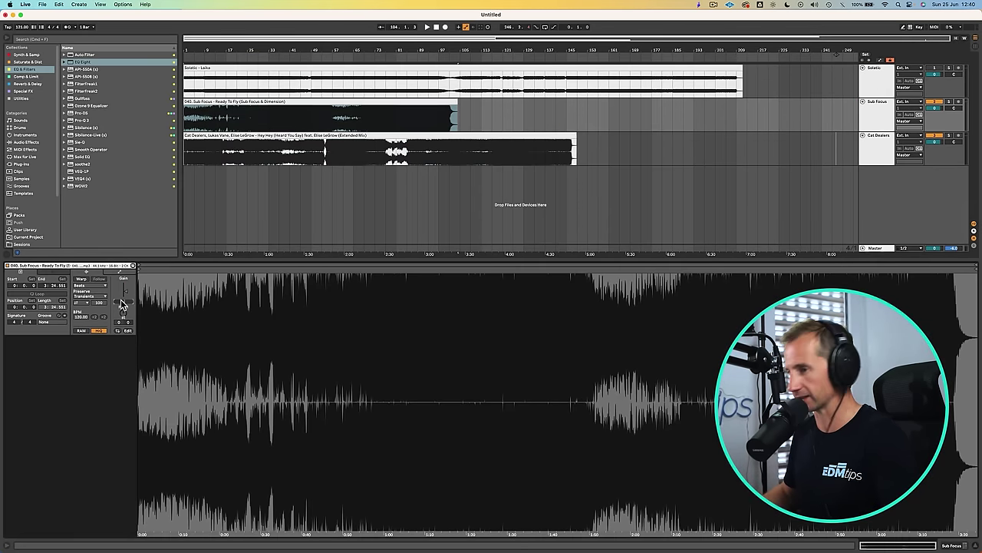
click(249, 163)
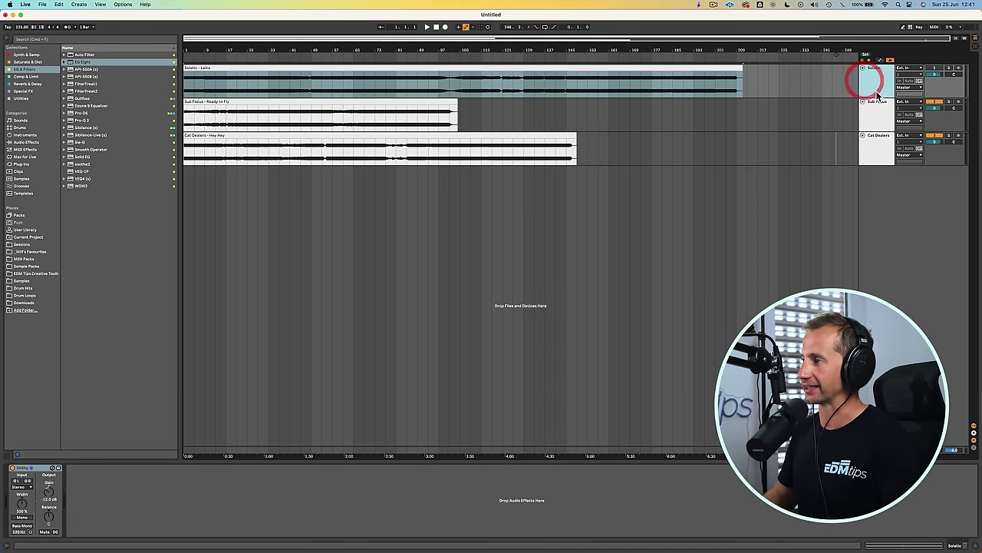
Enlarge and solo the Solatic track, and play its intro from the start of the arrangement
drag(878, 100, 883, 131)
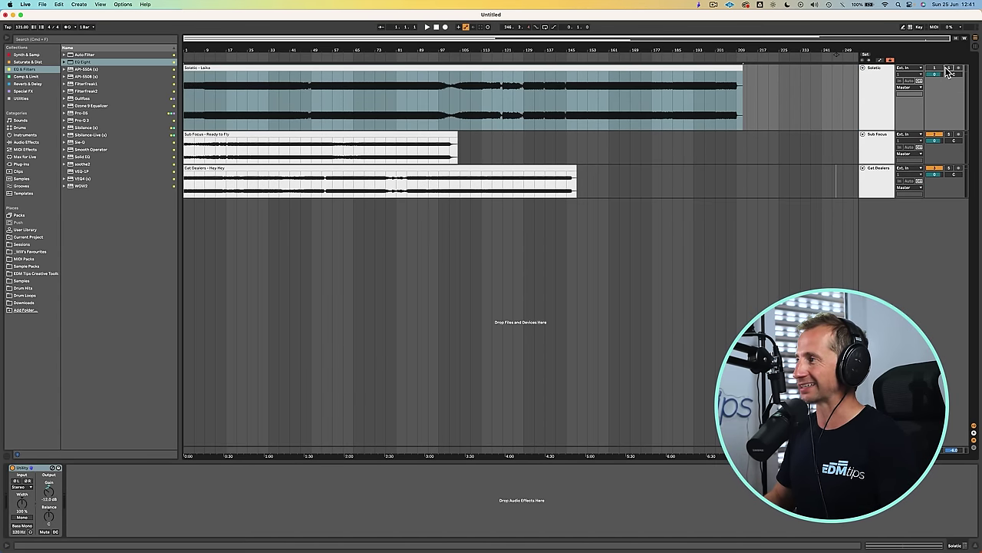
click(611, 106)
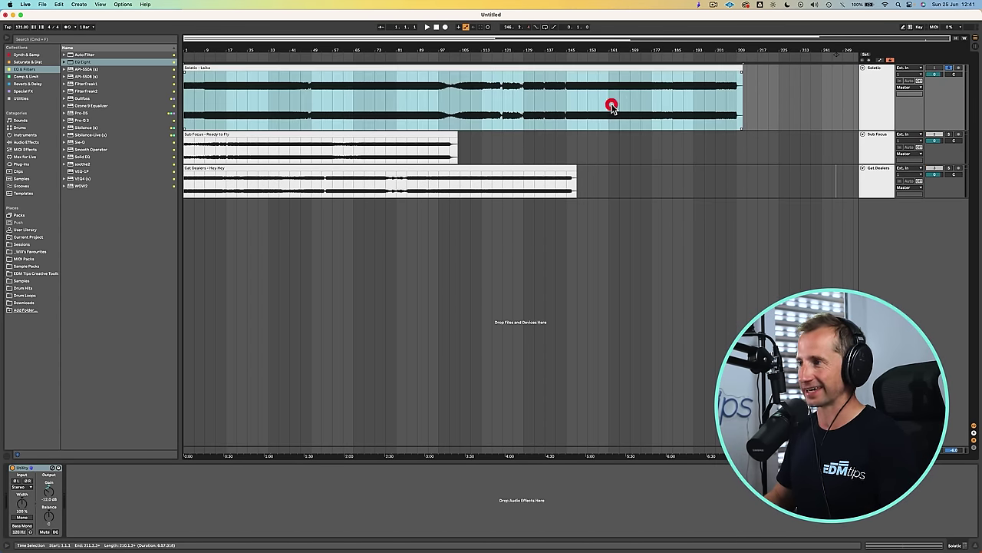
click(185, 95)
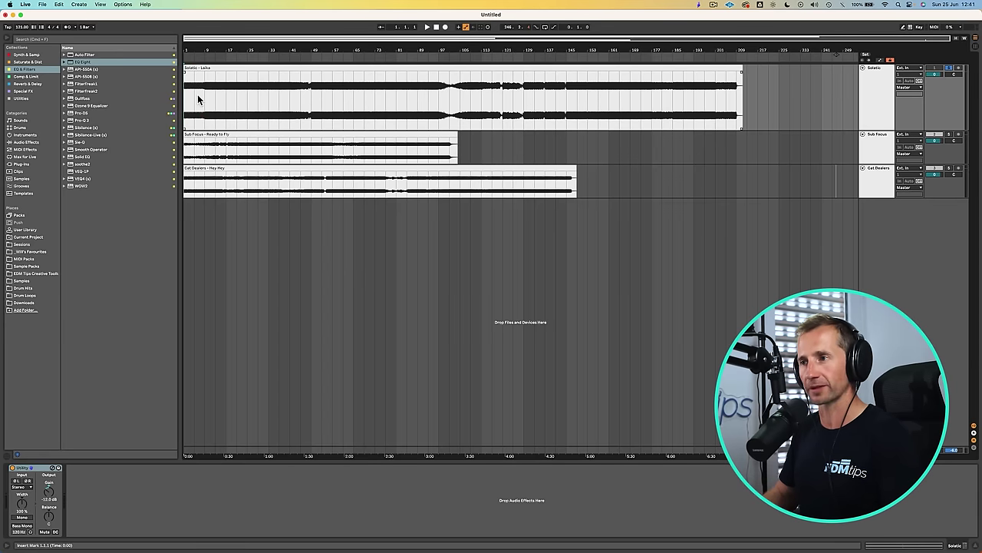
key(space)
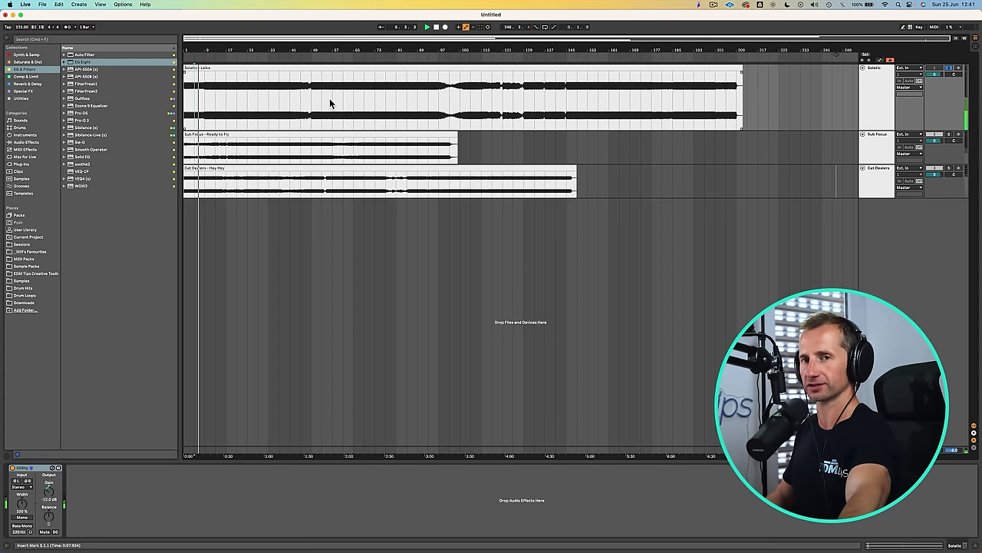
Audition the outro of the Solatic track around bars 201 to 205 to find a clean, isolated kick
click(706, 97)
click(729, 103)
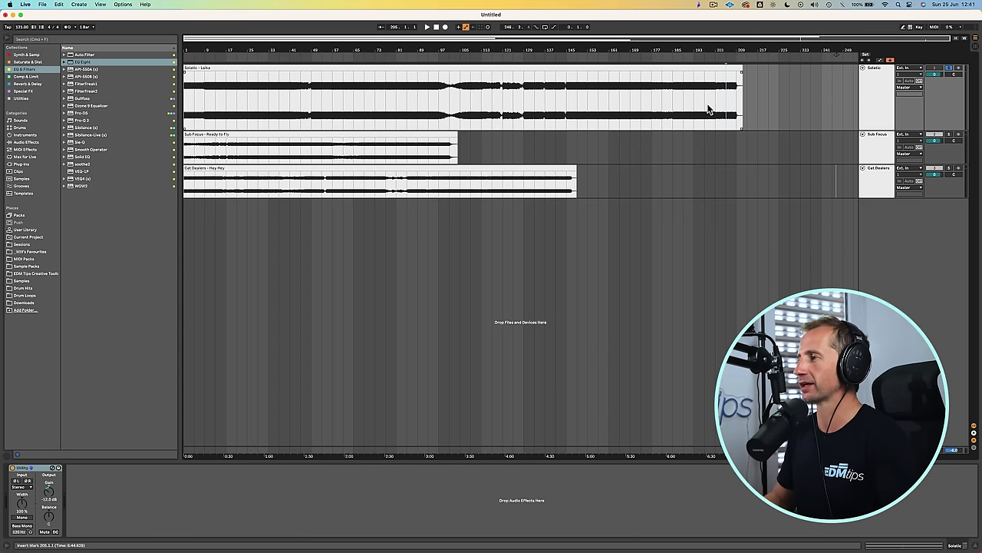
key(space)
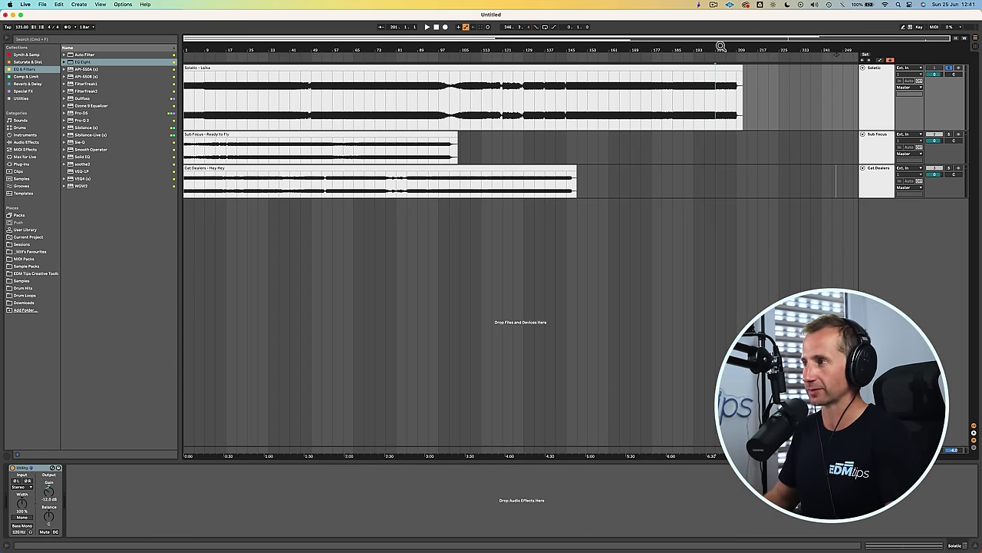
drag(720, 46, 543, 98)
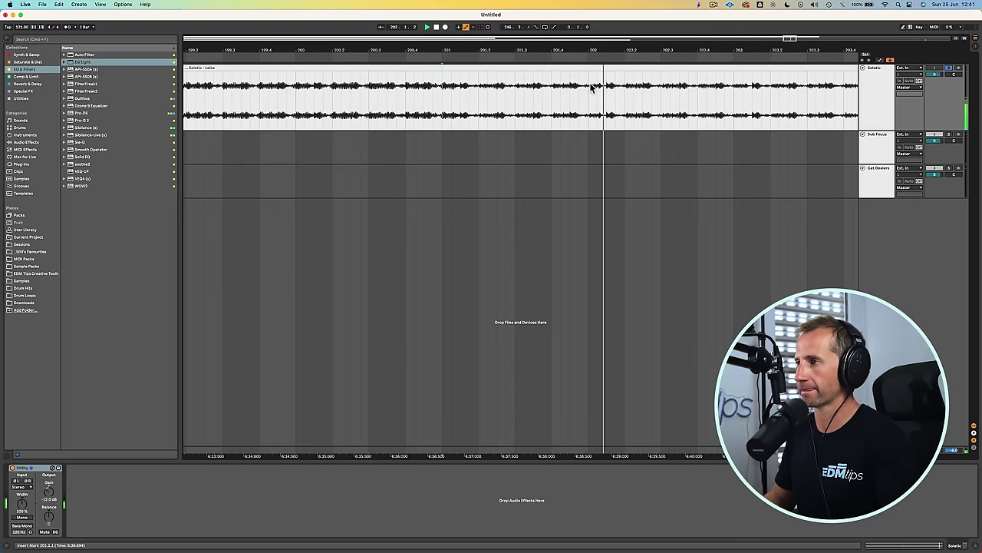
drag(618, 52, 577, 96)
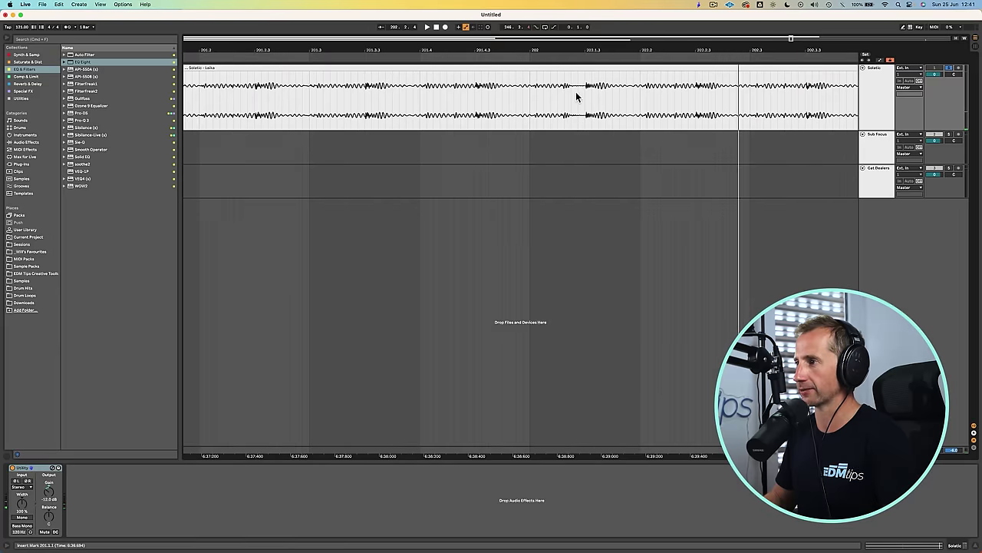
key(space)
key(space)
Enlarge the Solatic track and split its clip exactly at the kick's transient, at about 202.1.3
drag(596, 51, 515, 111)
drag(453, 50, 451, 96)
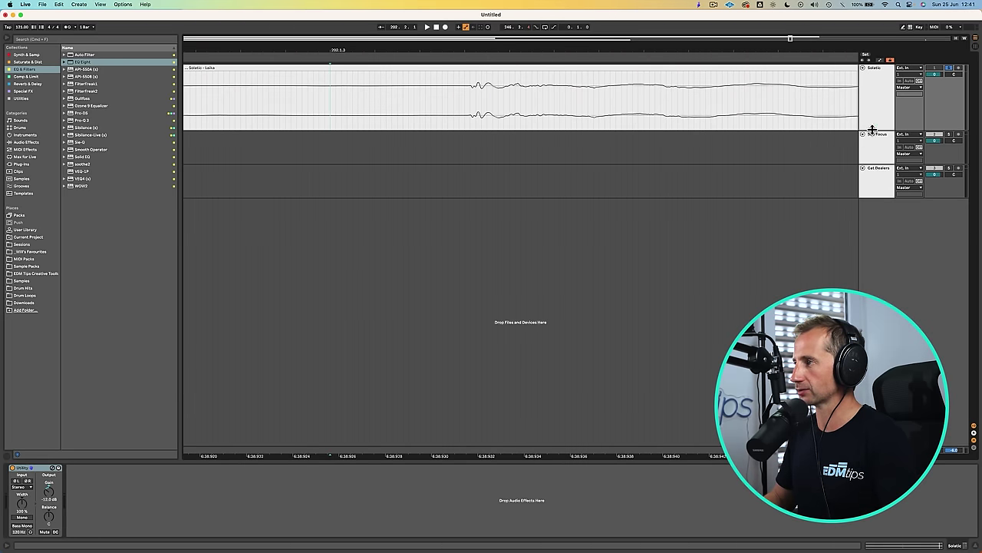
drag(872, 129, 868, 244)
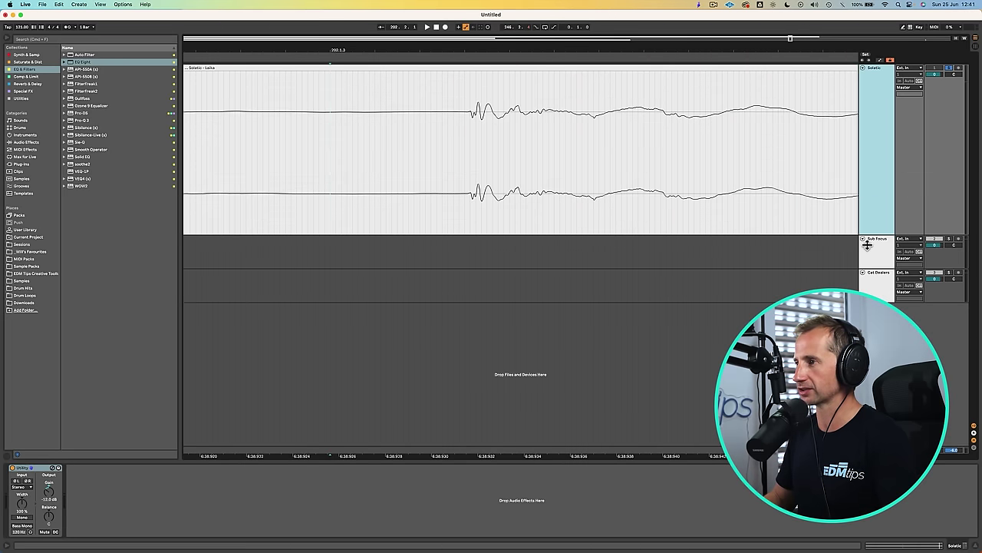
click(469, 117)
key(plus)
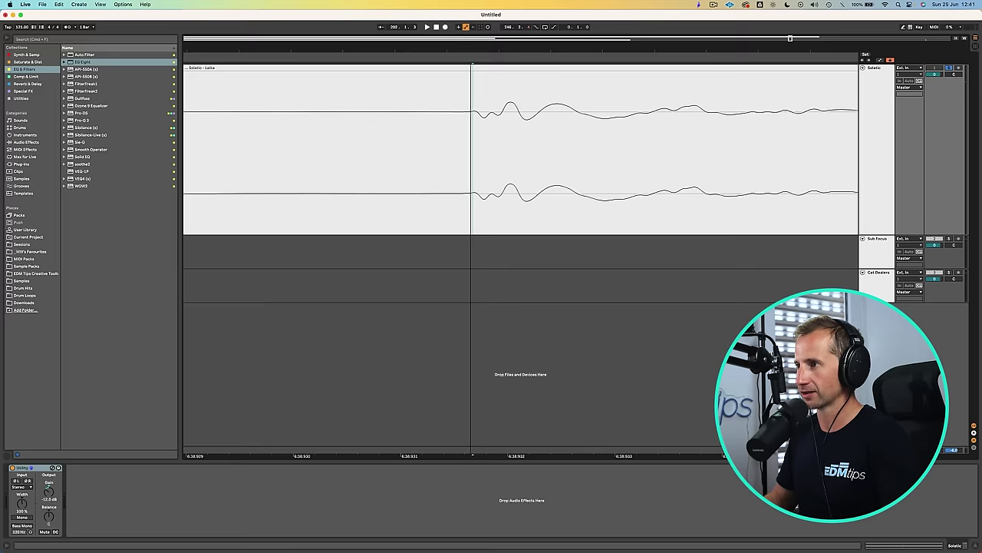
key(plus)
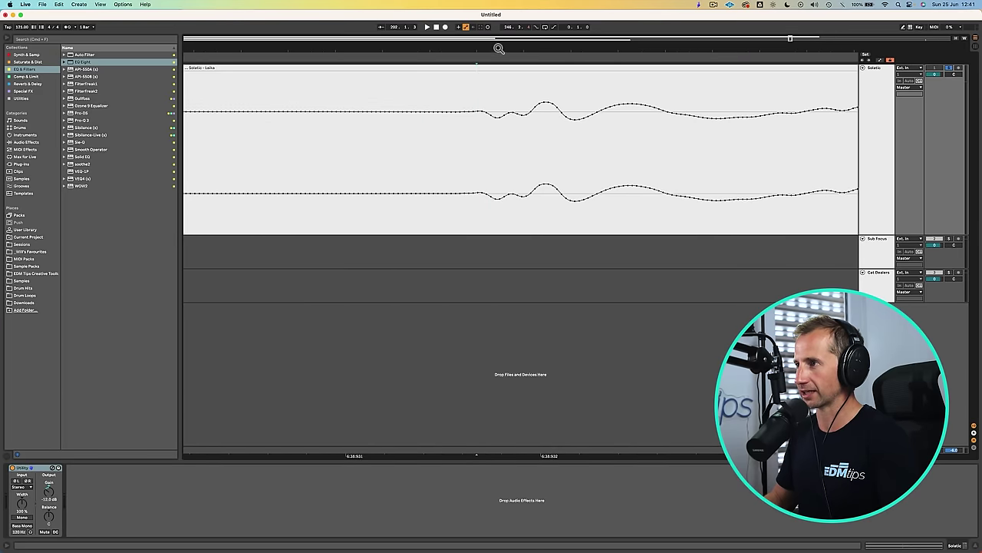
key(minus)
key(minus)
key(minus)
key(minus)
key(minus)
key(minus)
key(super+e)
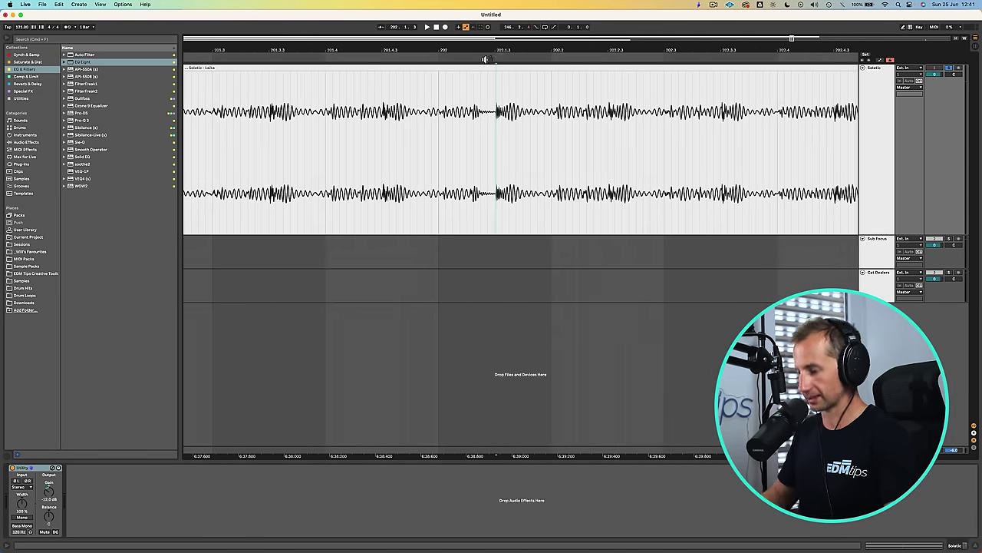
Audition the kick from the new split and split the clip again where the kick's tail ends
key(plus)
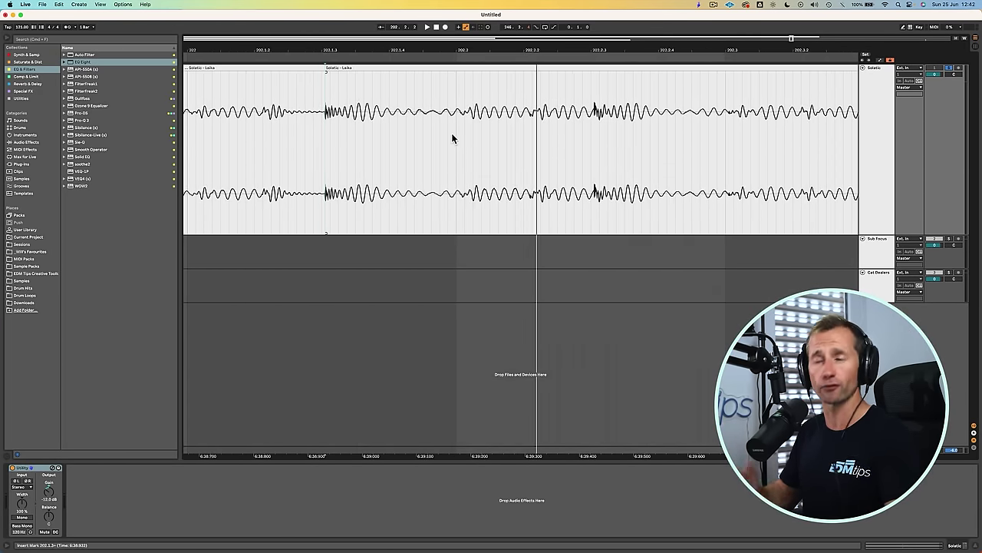
click(324, 124)
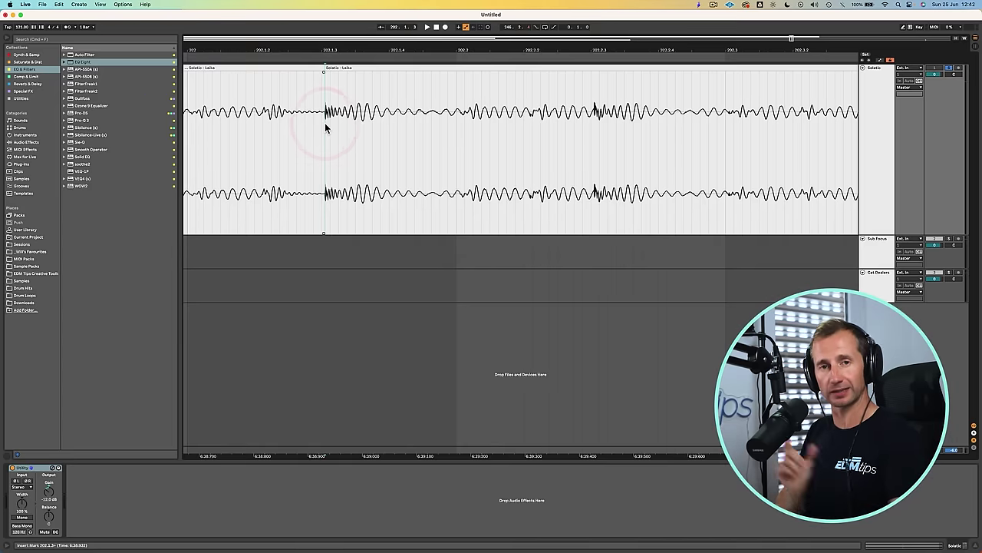
key(space)
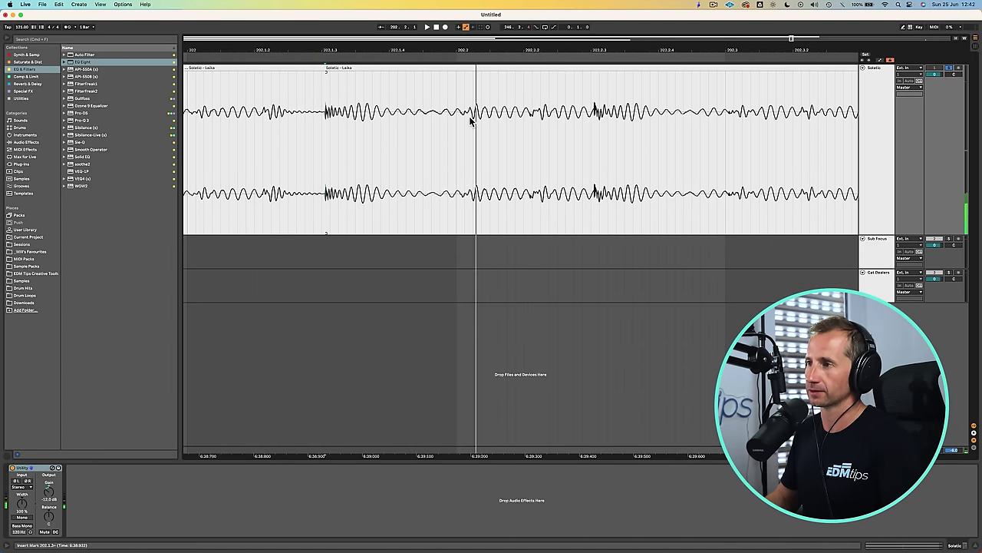
key(space)
click(468, 115)
key(super+e)
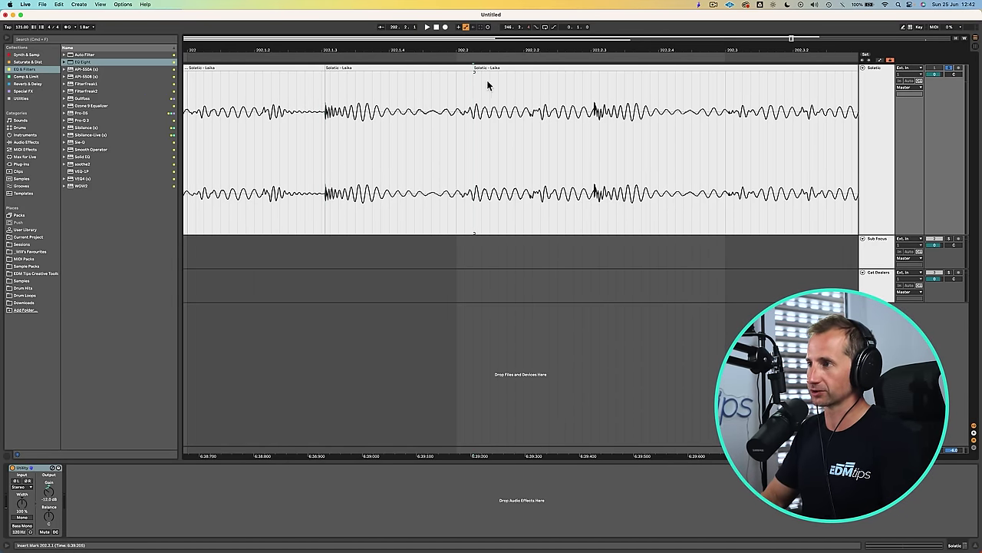
Copy the isolated kick slice and add a new audio track below the Solatic track
drag(435, 49, 435, 19)
click(434, 67)
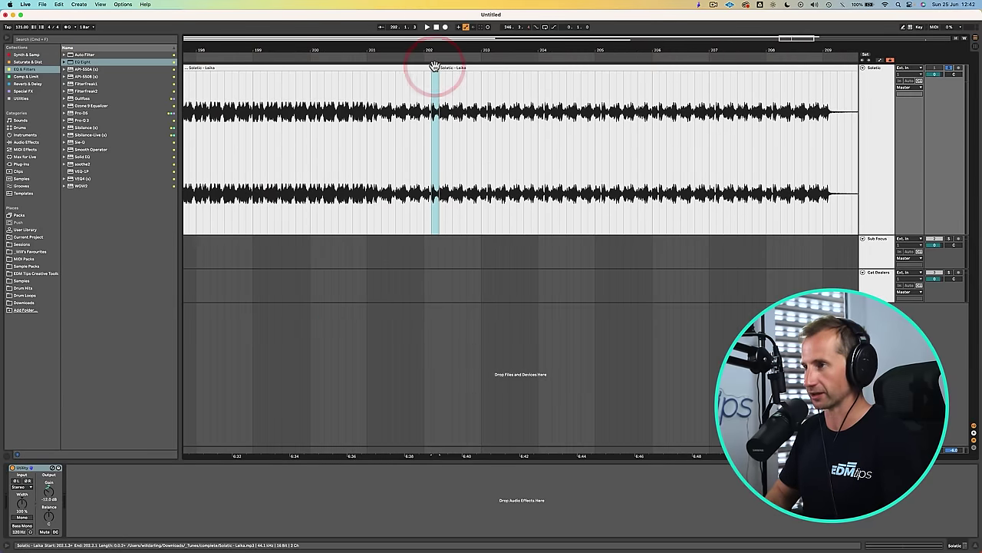
click(886, 120)
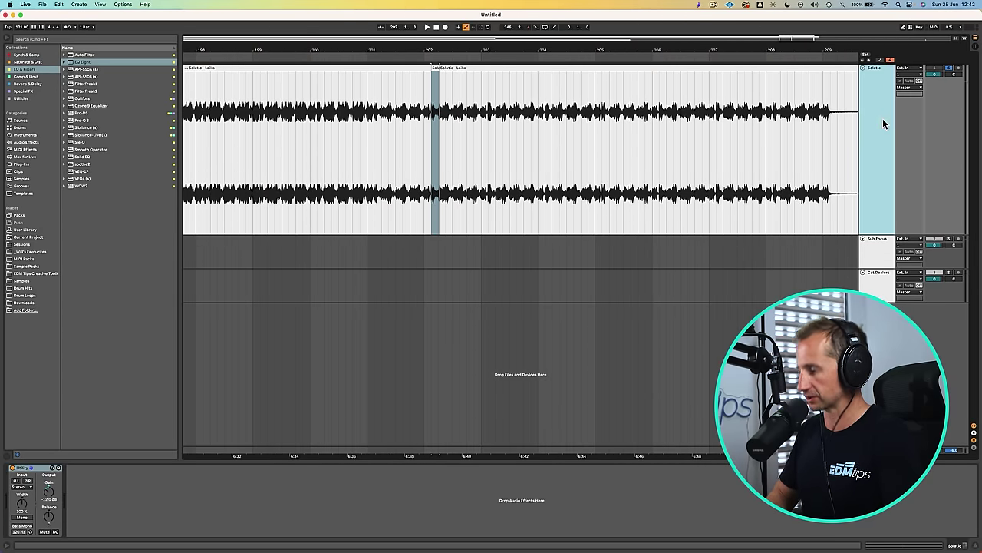
key(super+t)
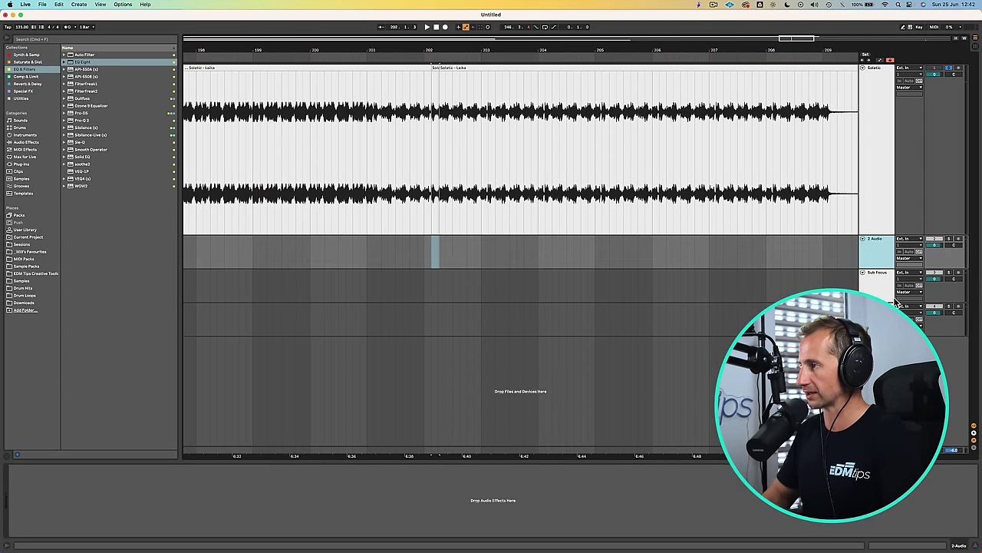
Collapse the Sub Focus and Cat Dealers tracks and paste the kick slice onto the new audio track at 202.1.1
click(863, 273)
click(863, 280)
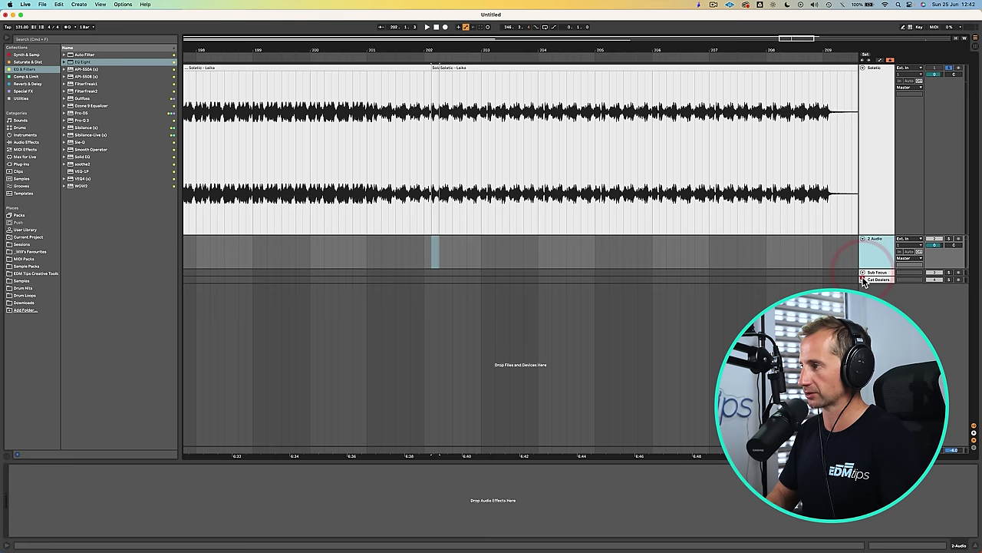
click(426, 252)
key(super+v)
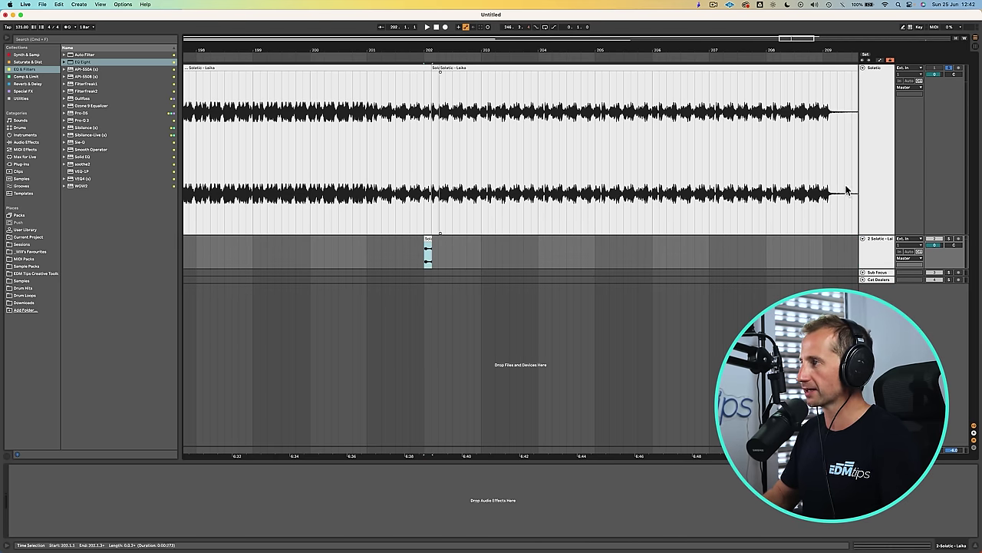
Delete the original Solatic song track and enlarge the track holding the kick slice
click(867, 120)
key(Delete)
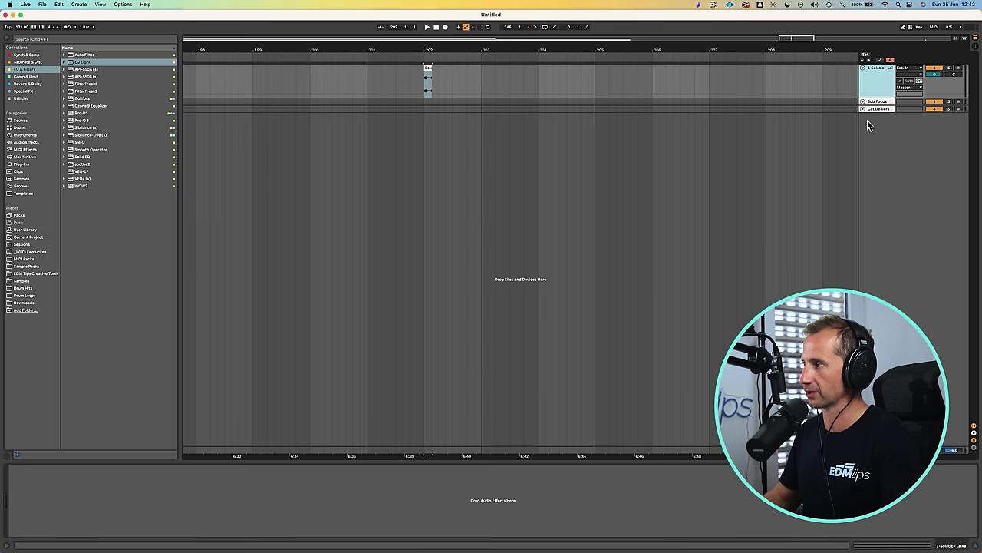
drag(874, 96, 857, 216)
drag(422, 52, 502, 94)
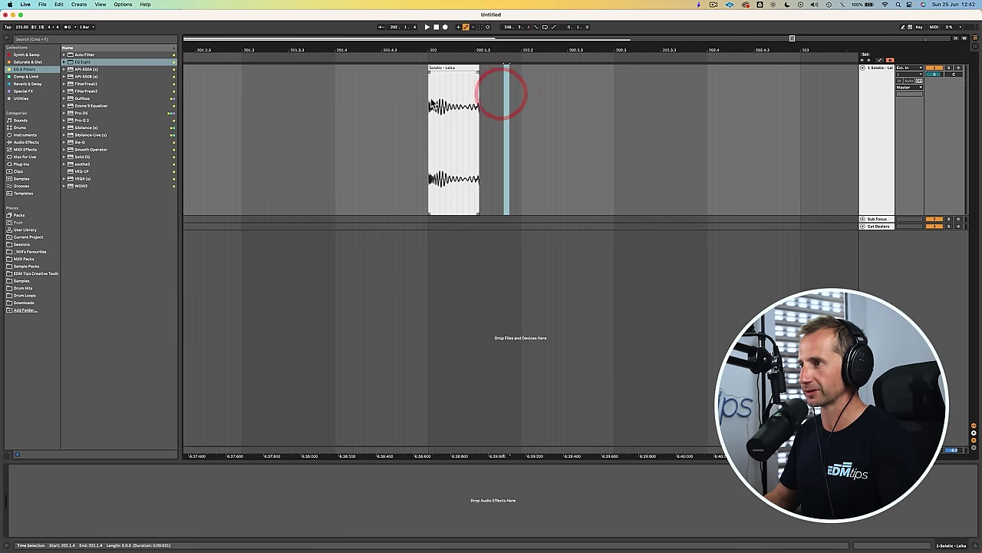
Loop one beat starting at the kick slice, from 202.1.1 to 202.2.1, and play it back
drag(431, 103, 522, 101)
key(super+l)
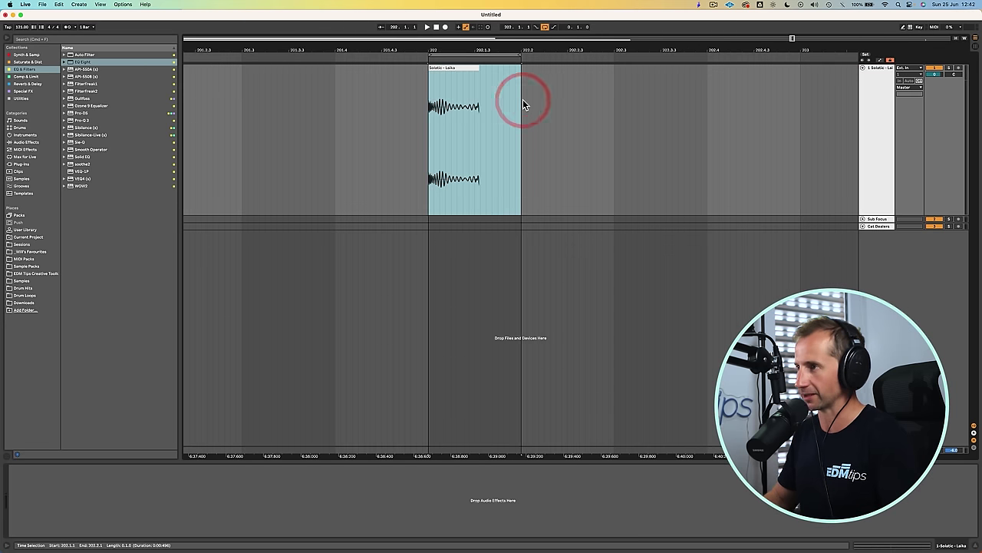
key(space)
drag(472, 52, 471, 70)
key(plus)
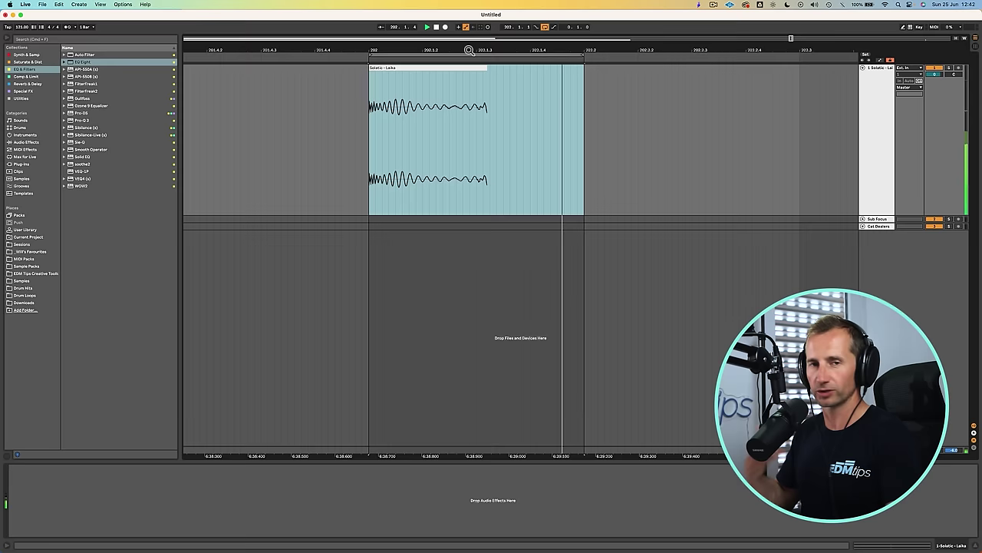
Duplicate the kick slice track twice and select the first of the three tracks
click(878, 105)
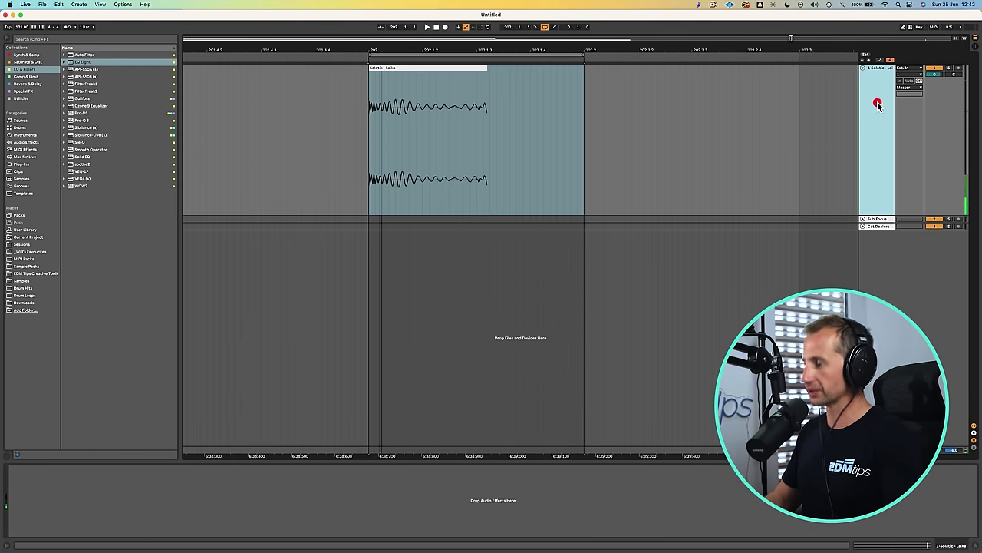
key(super+d)
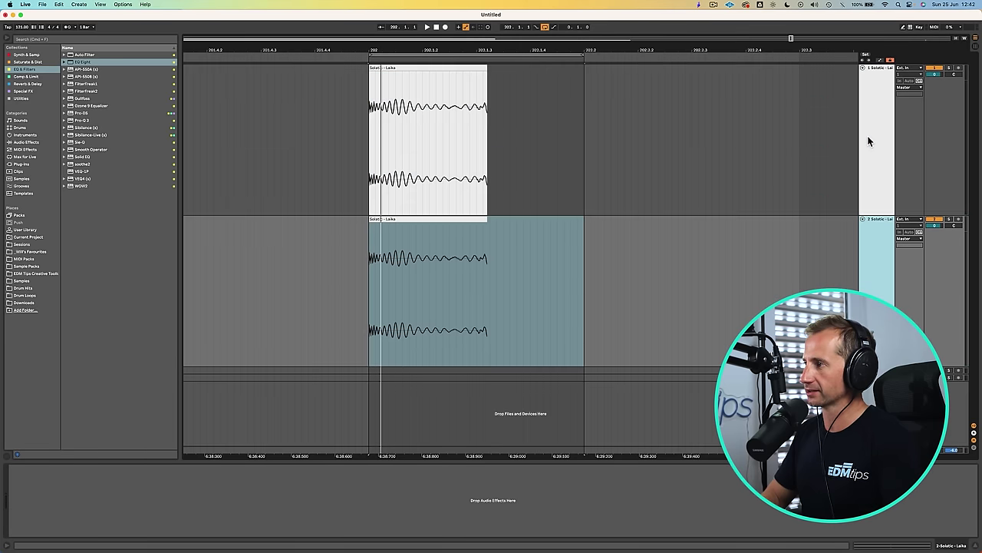
key(super+d)
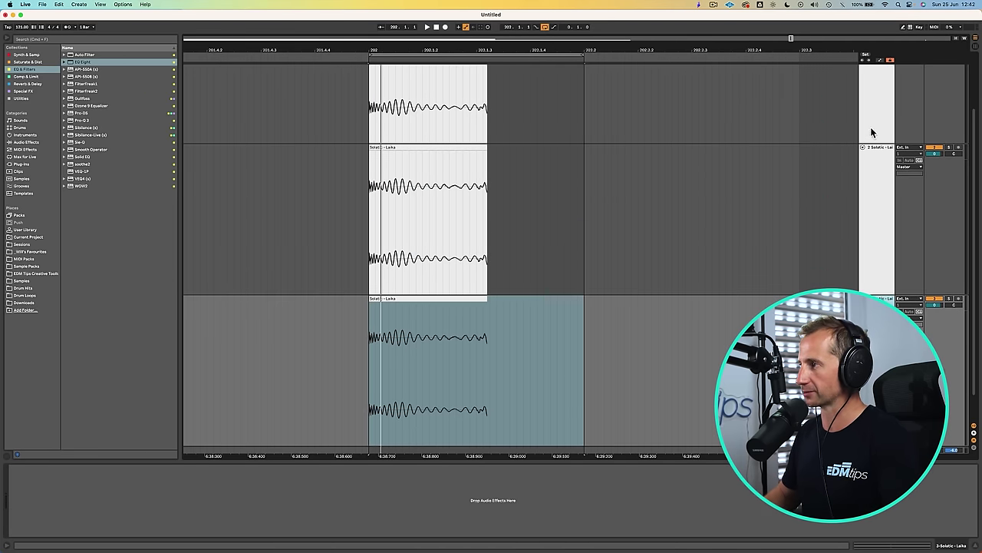
click(870, 122)
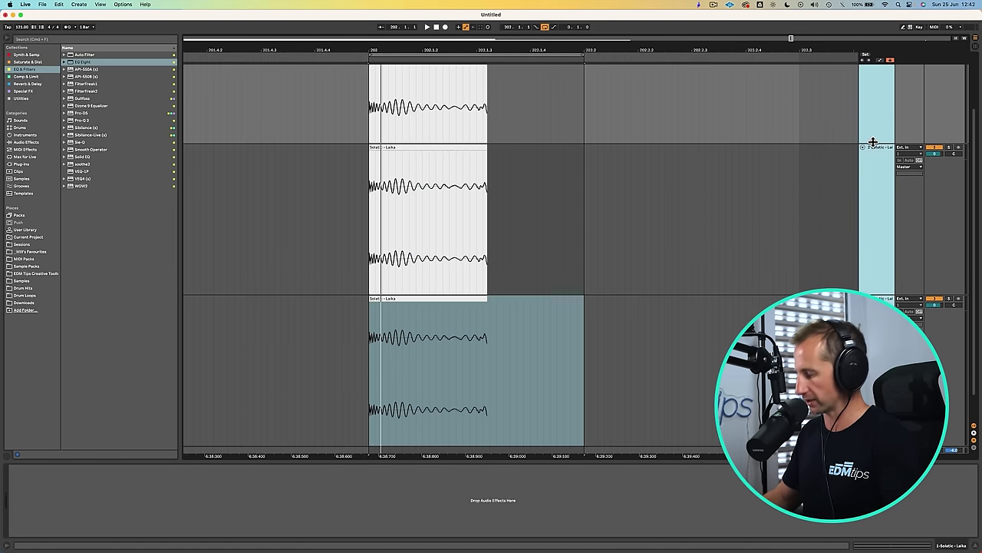
Reduce the height of the three kick tracks together and add EQ Eight to the first one
drag(872, 143, 870, 99)
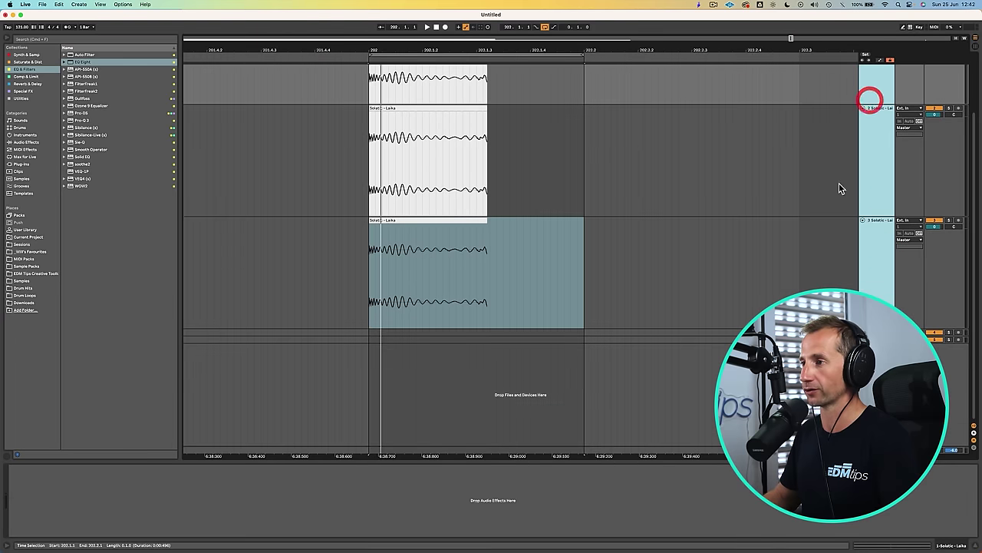
scroll(841, 183, up, 3)
click(873, 103)
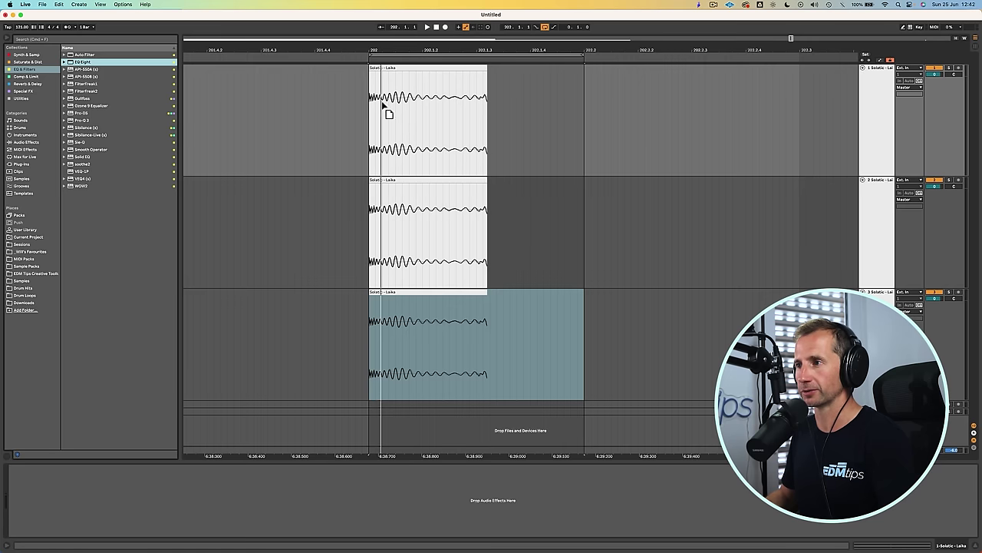
drag(464, 106, 462, 104)
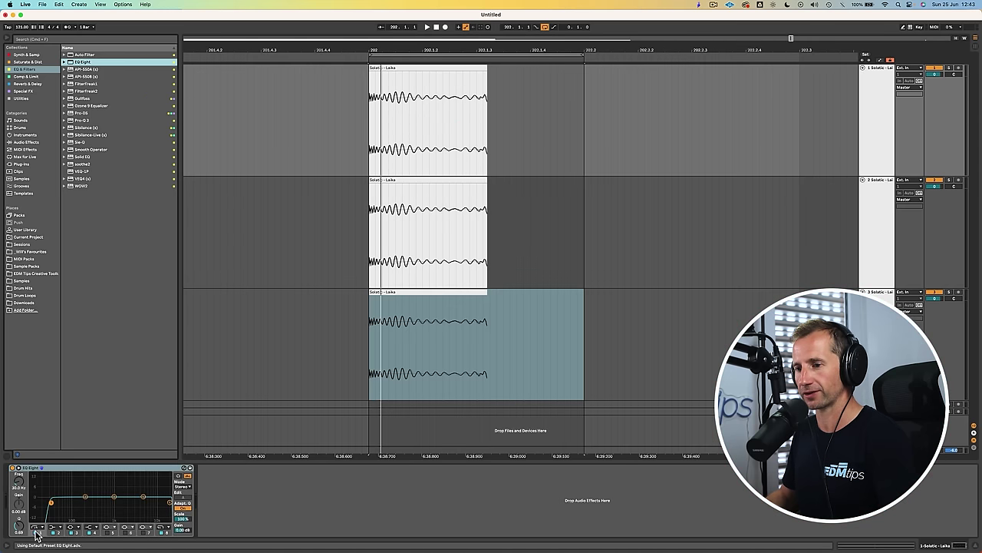
Solo the first kick track and set its EQ Eight high cut to 100 Hz, with the low cut disabled
click(170, 503)
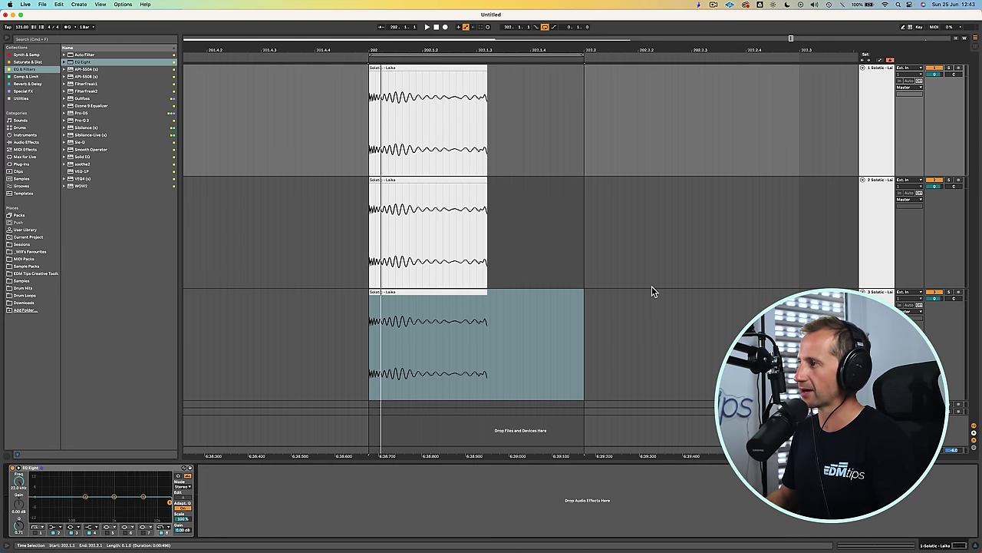
click(949, 69)
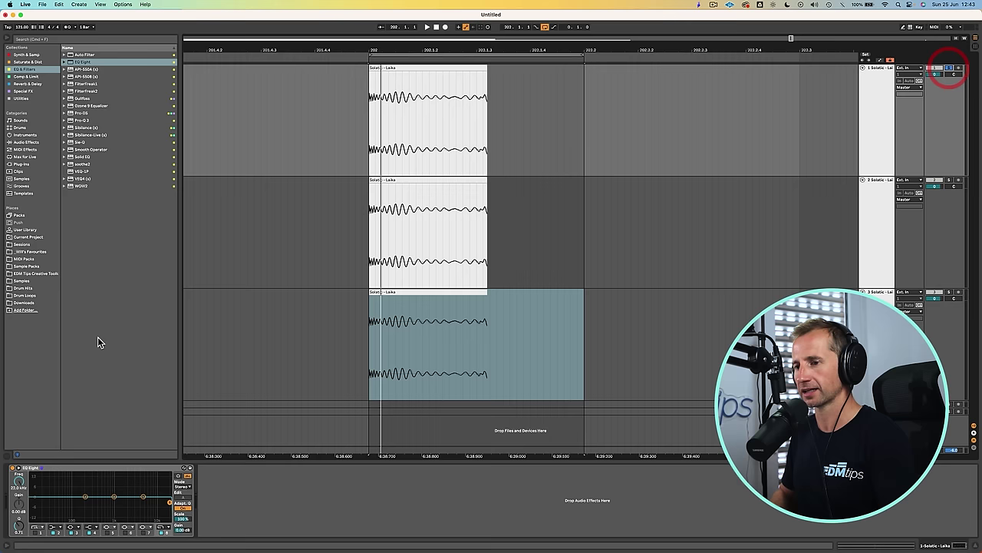
key(space)
drag(18, 482, 19, 551)
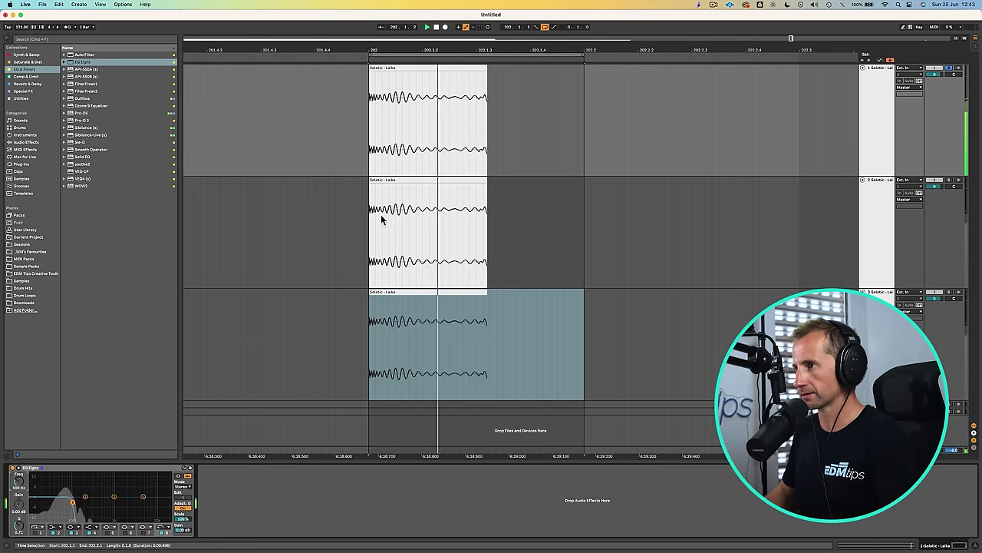
key(space)
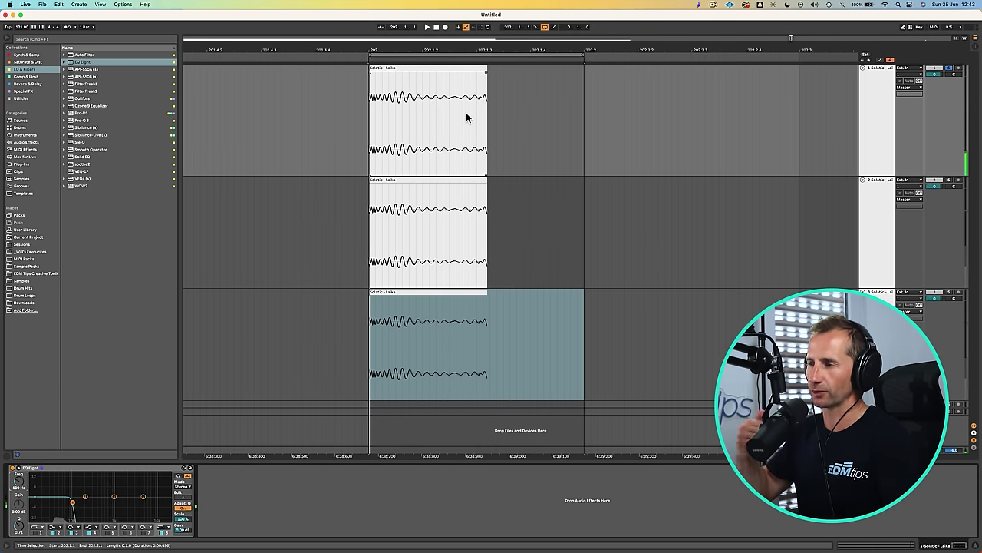
Play the loop from 202.1.1 and add a fade-out to the end of the first kick clip
click(467, 117)
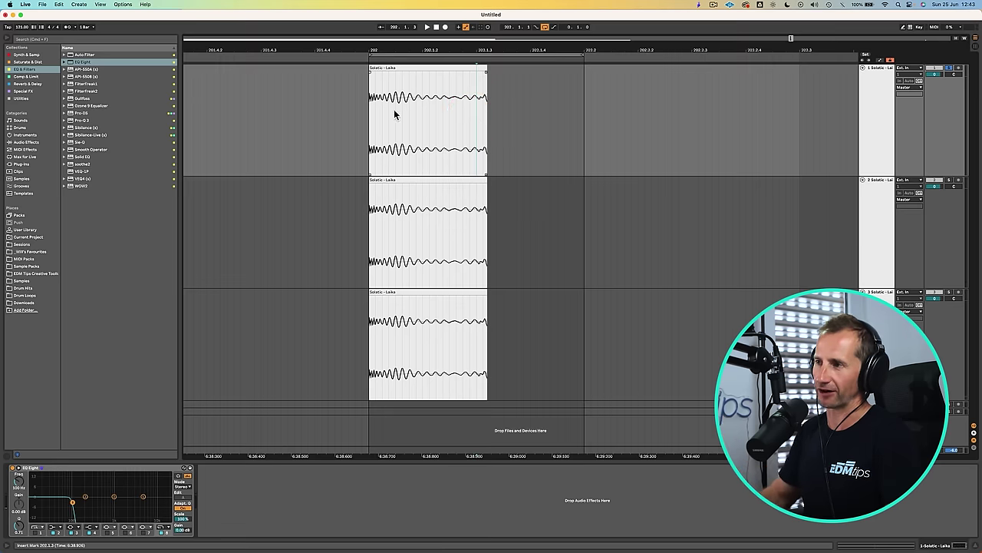
click(367, 114)
key(space)
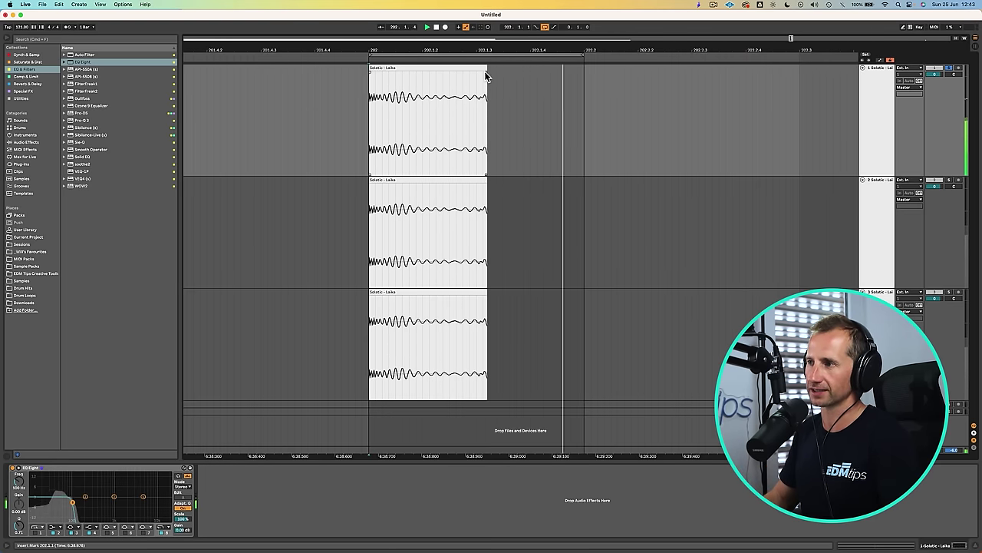
drag(486, 72, 453, 78)
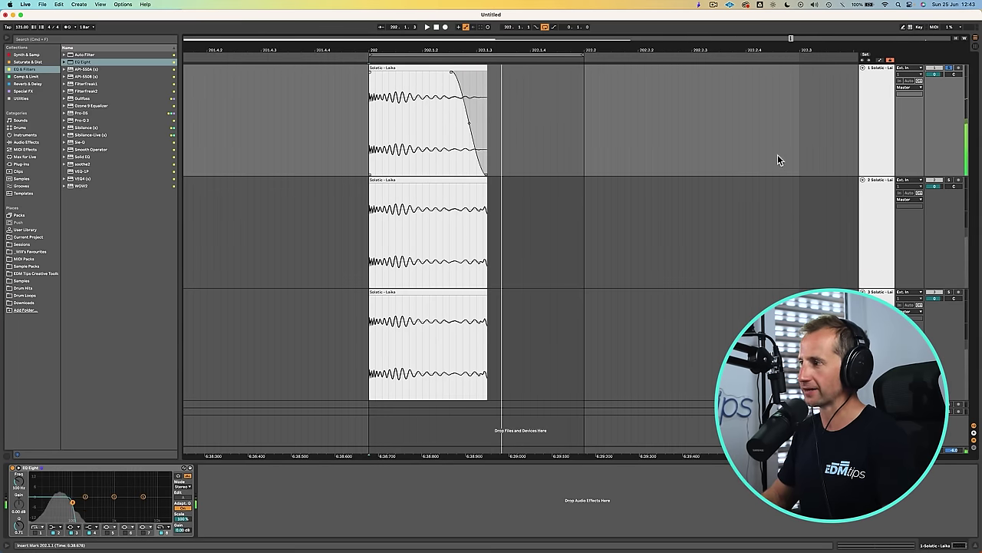
Solo the second kick track and add EQ Eight with a high cut and a low cut at about 90 Hz
click(881, 214)
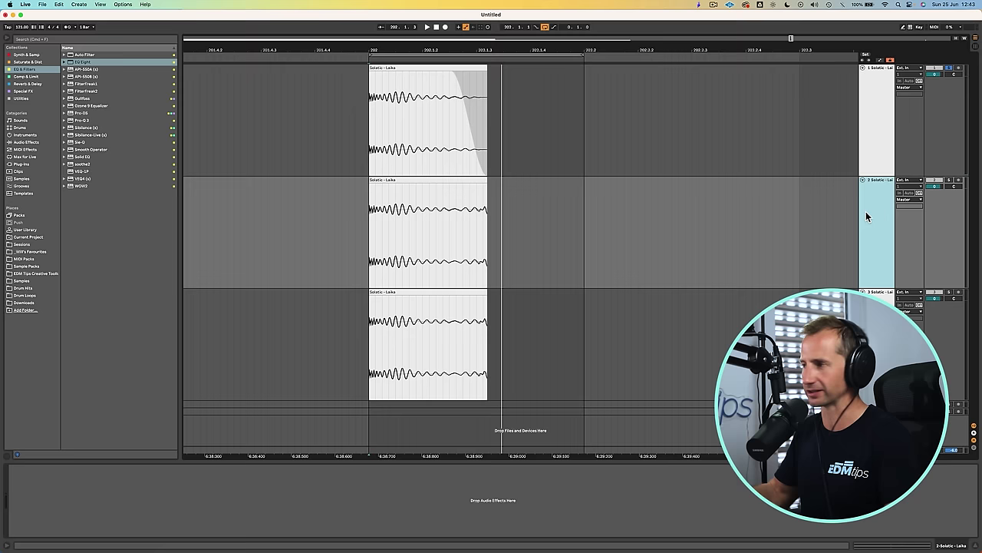
click(950, 182)
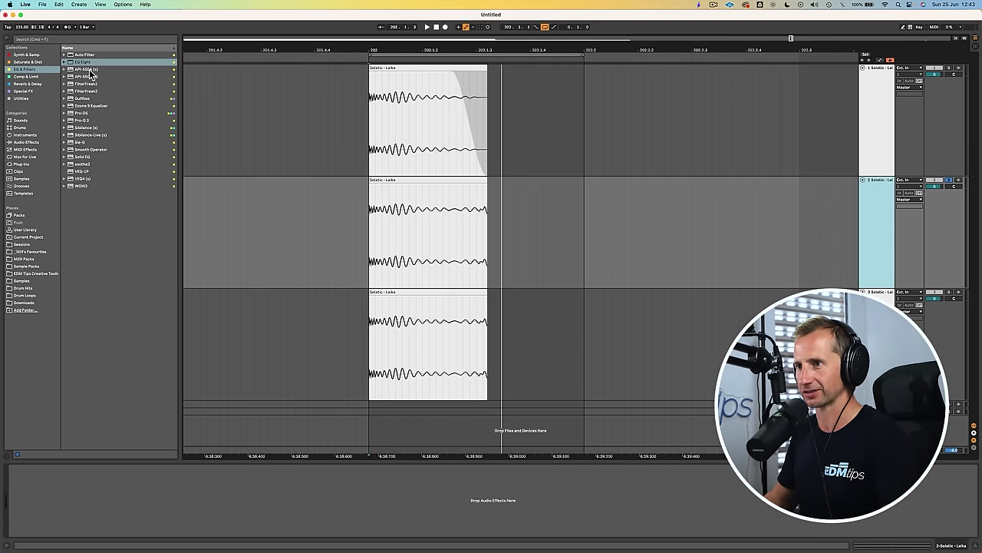
drag(84, 63, 407, 236)
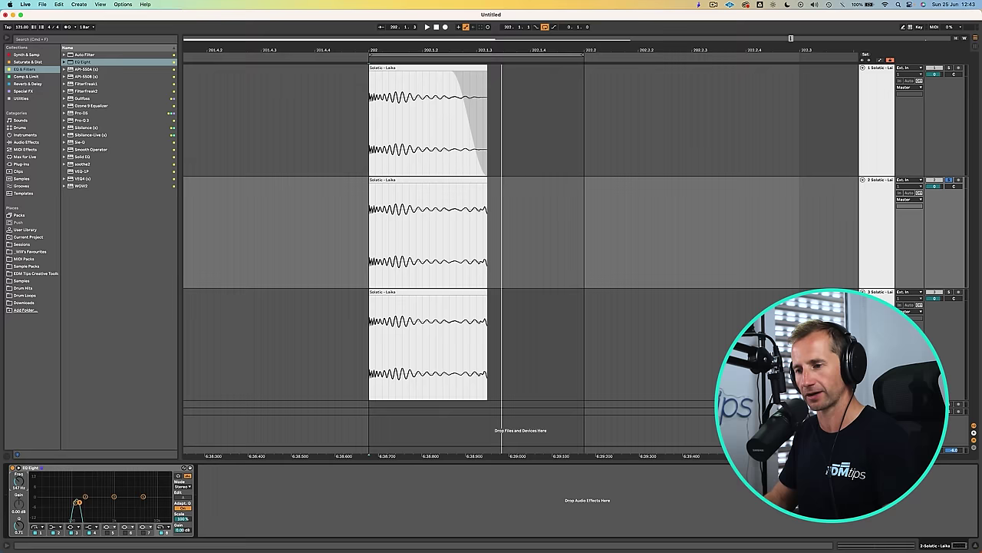
key(space)
mouse_move(78, 501)
mouse_down()
mouse_move(102, 501)
mouse_move(76, 507)
mouse_up()
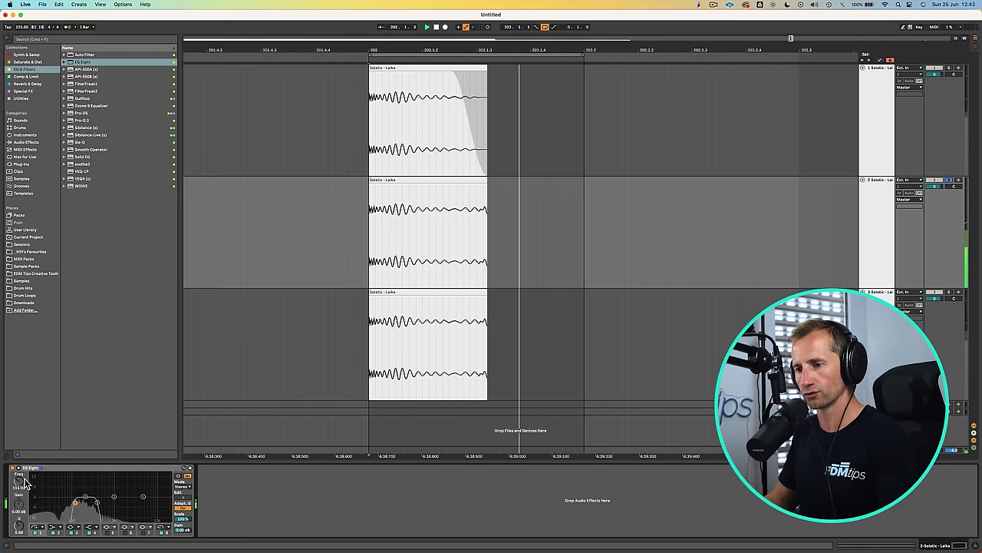
drag(22, 480, 71, 502)
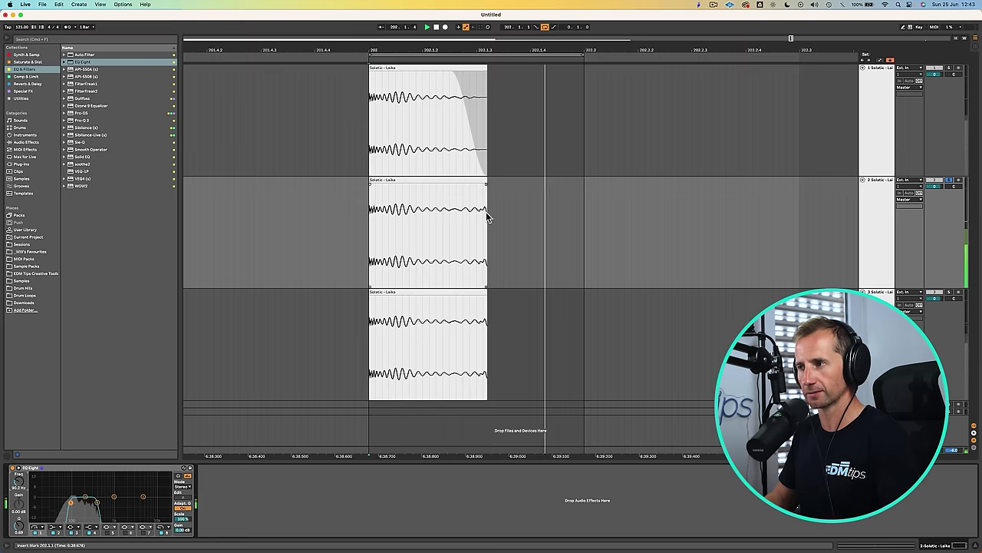
Shorten the second kick clip to about 108 ms and give it a fade-out
drag(486, 182, 388, 185)
key(space)
Add EQ Eight to the third kick track, solo it, and set the low cut to 677 Hz during playback
click(878, 293)
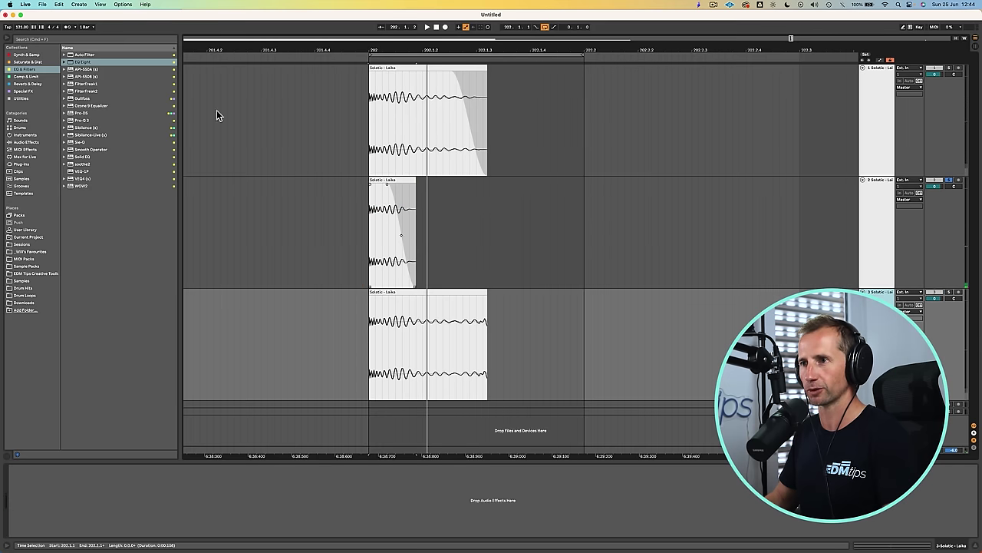
drag(81, 67, 332, 195)
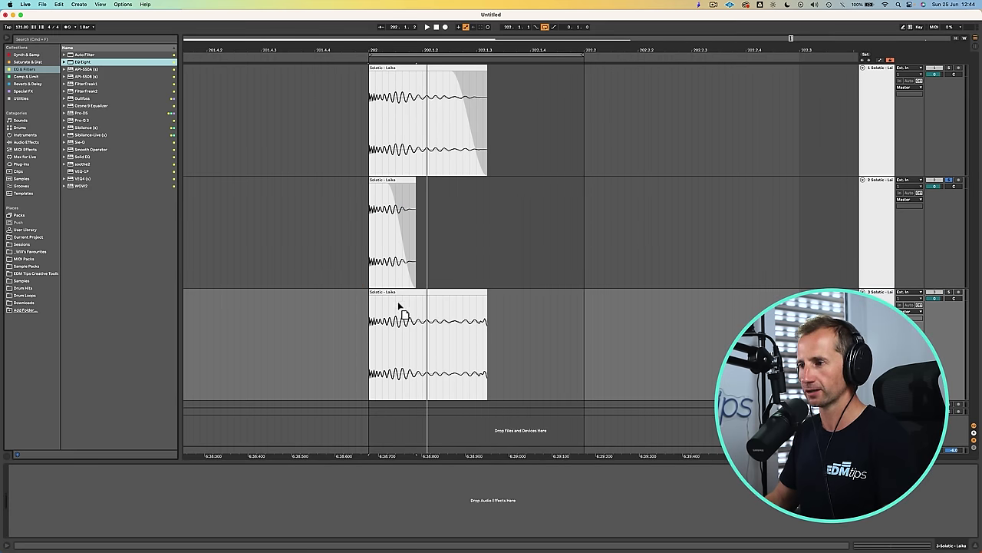
drag(399, 306, 397, 308)
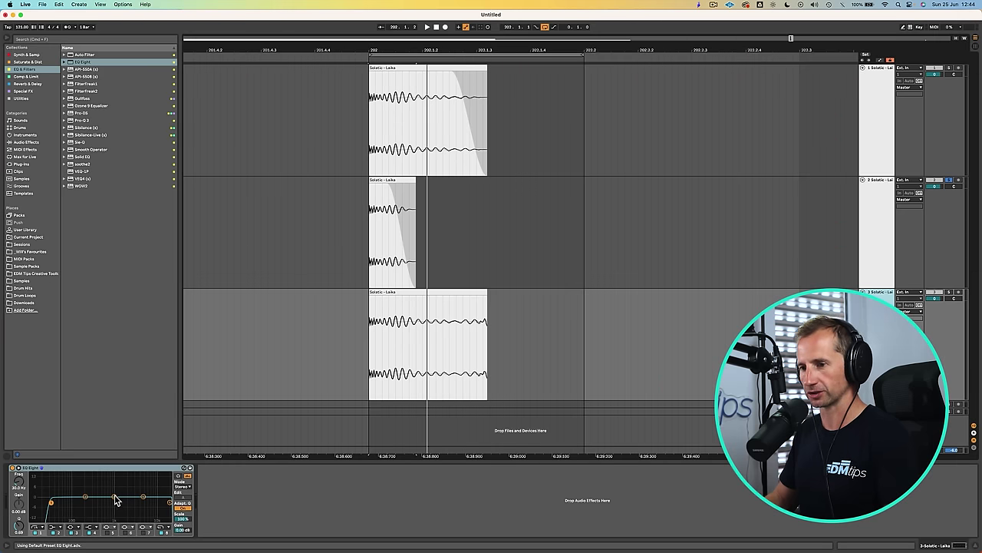
drag(17, 479, 17, 476)
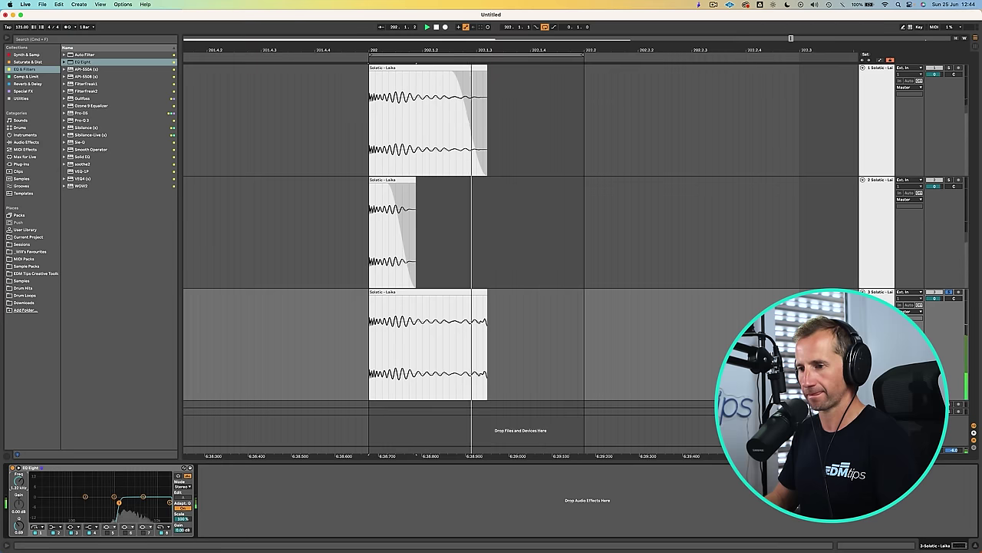
drag(118, 502, 151, 502)
drag(17, 483, 17, 493)
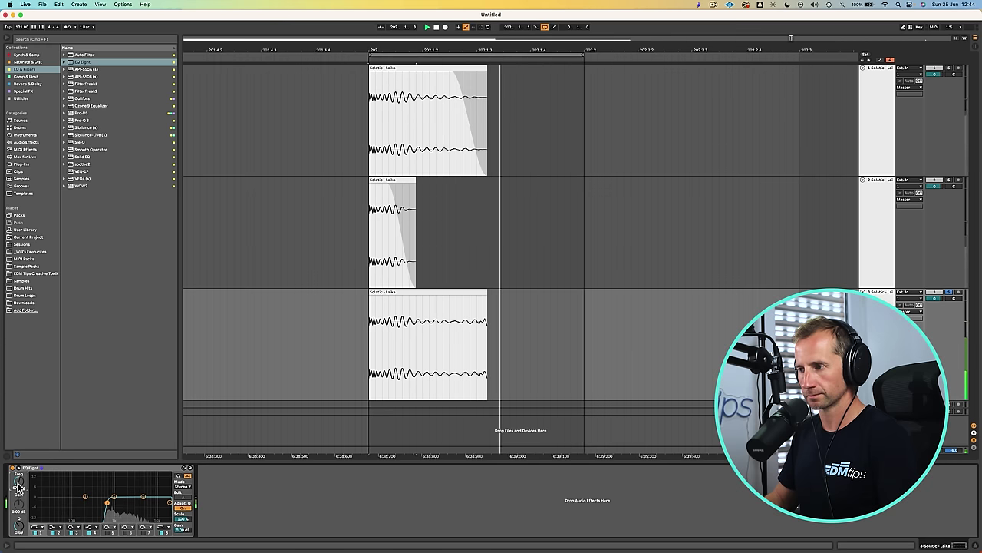
Shorten the third kick clip to about 62 ms with a fade-out and turn off the track's solo
drag(484, 291, 367, 292)
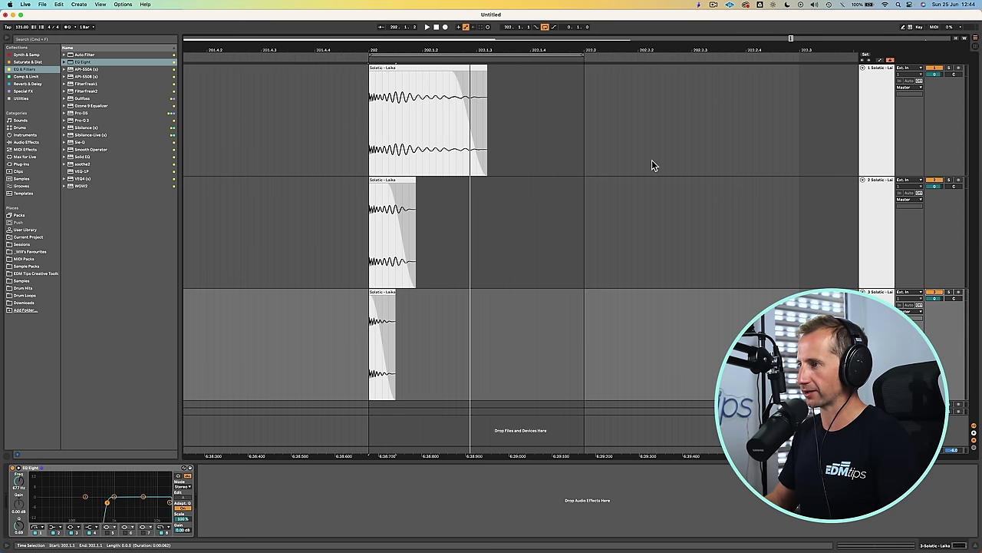
key(space)
Collapse the three kick layer tracks in the arrangement
drag(506, 53, 504, 45)
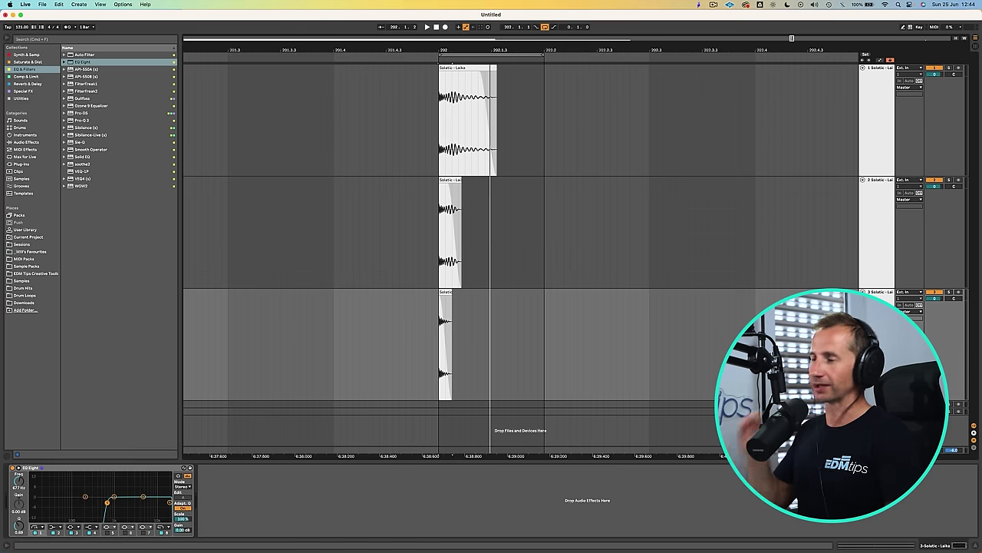
key(u)
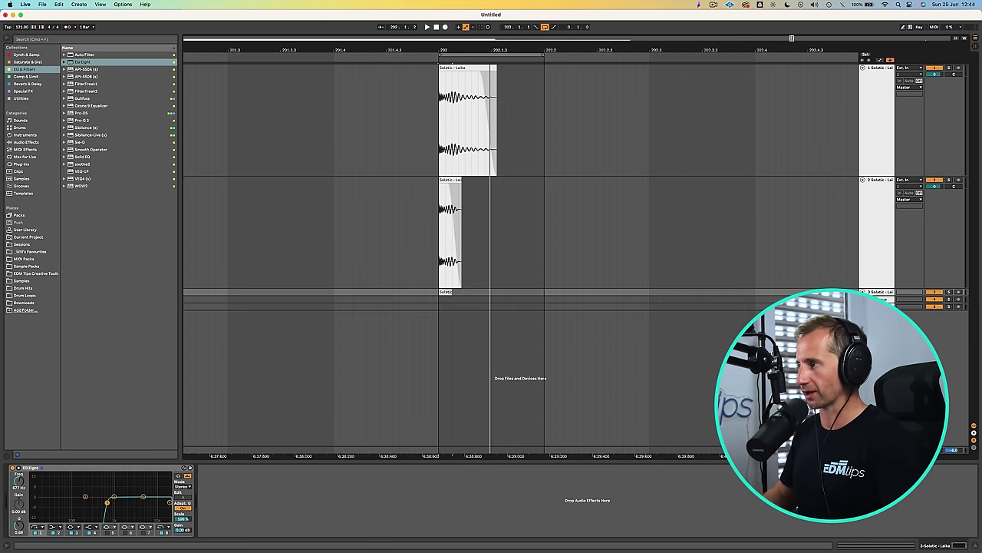
click(863, 180)
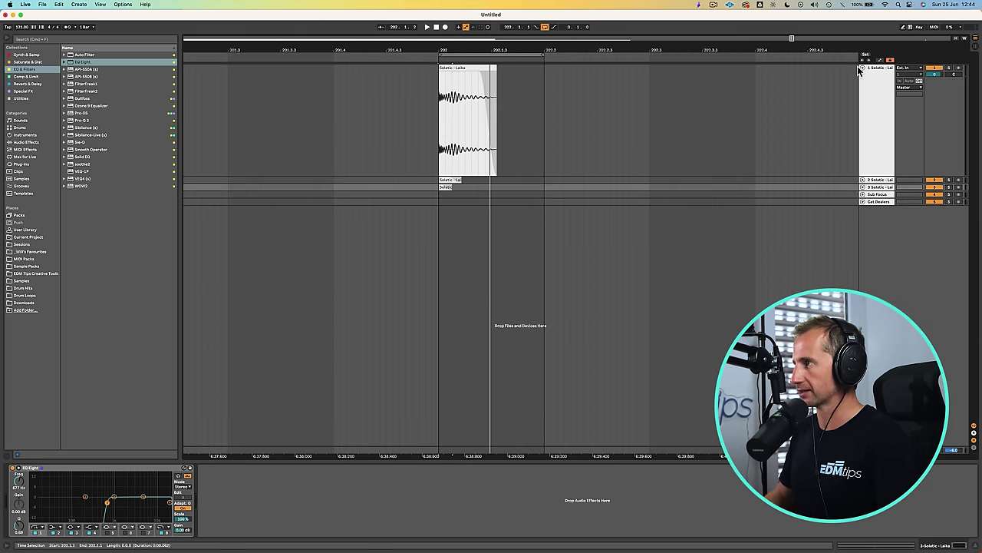
click(862, 67)
Insert a new audio track below the third kick track and set its audio input to Resampling
click(876, 83)
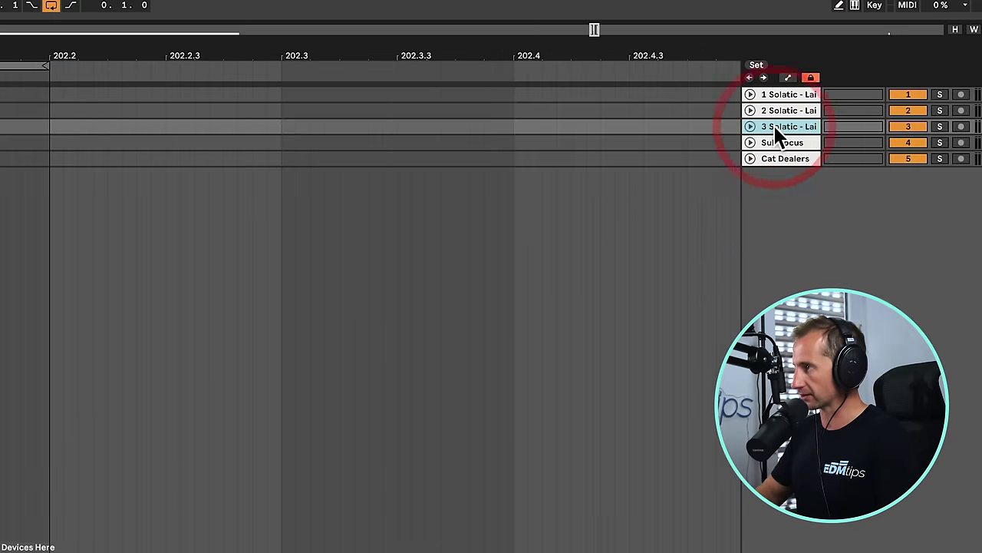
key(super+t)
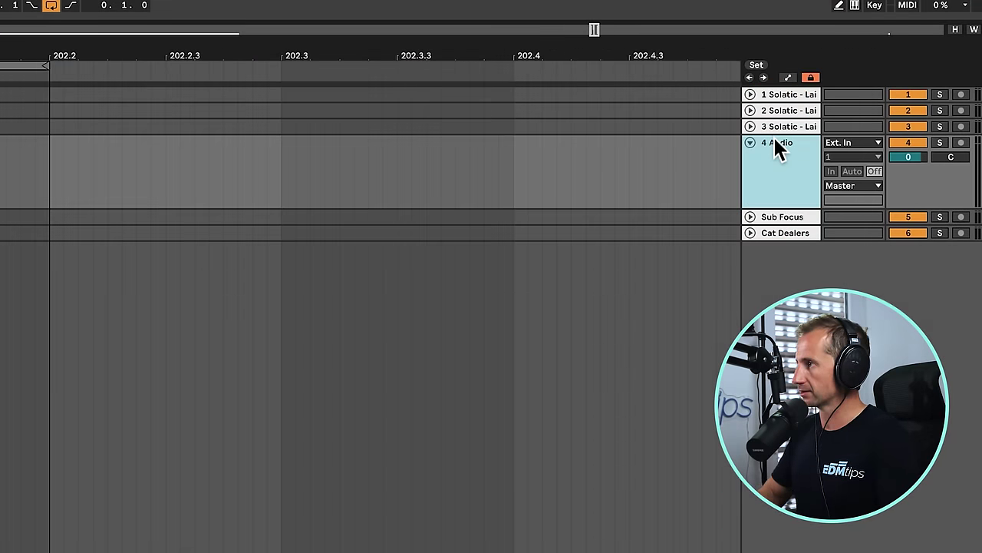
click(848, 144)
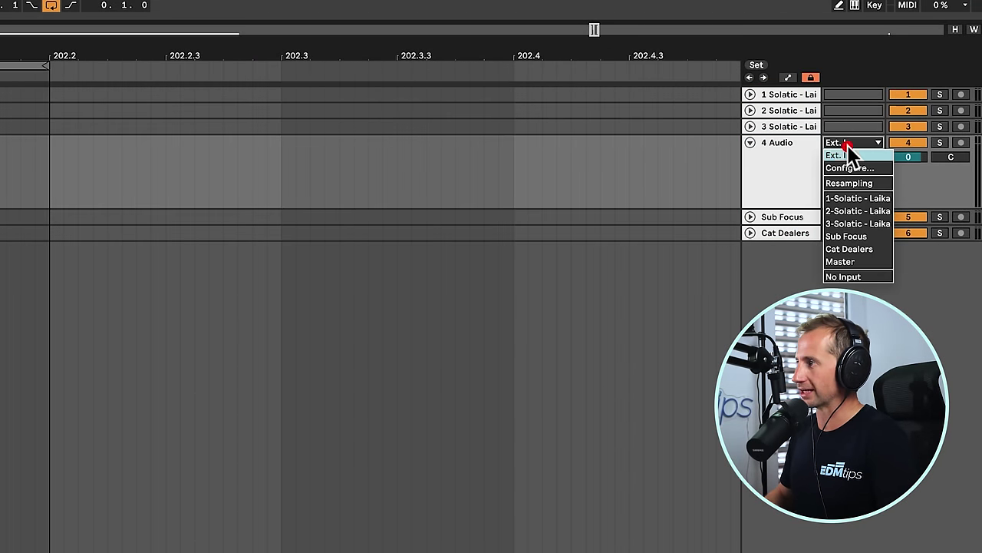
click(848, 183)
click(796, 156)
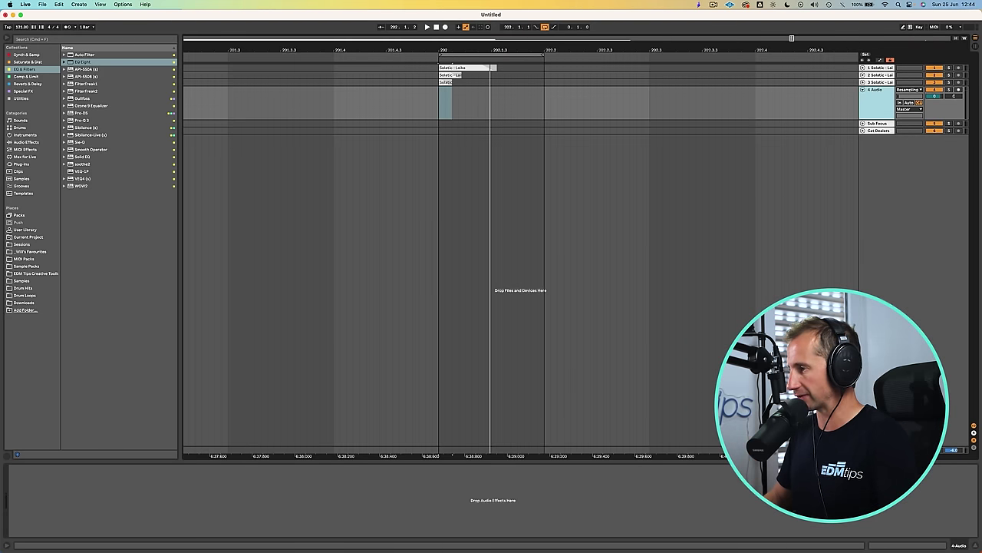
Play the kick layers in Session View to check their levels, and add the Pro-L 2 limiter to the master track
key(Tab)
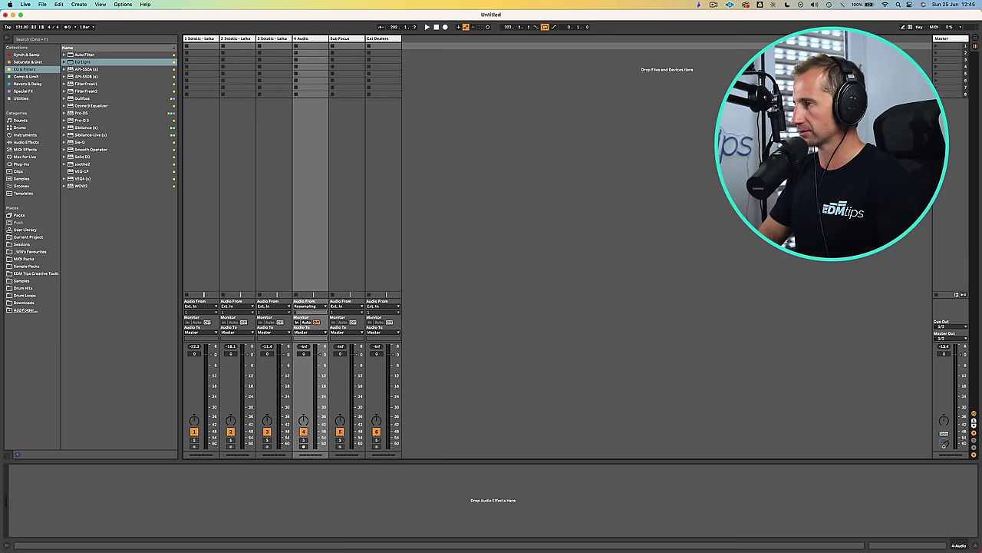
key(space)
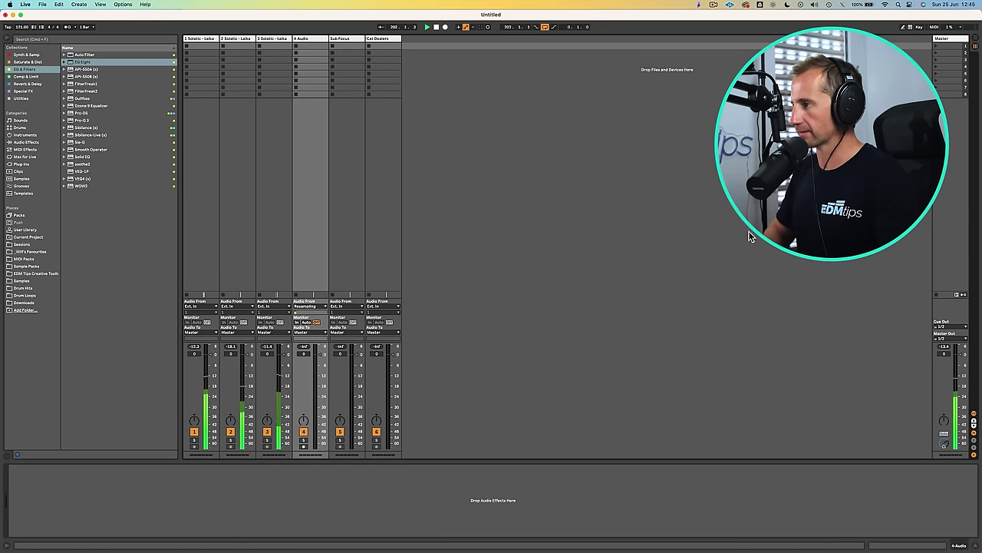
click(25, 76)
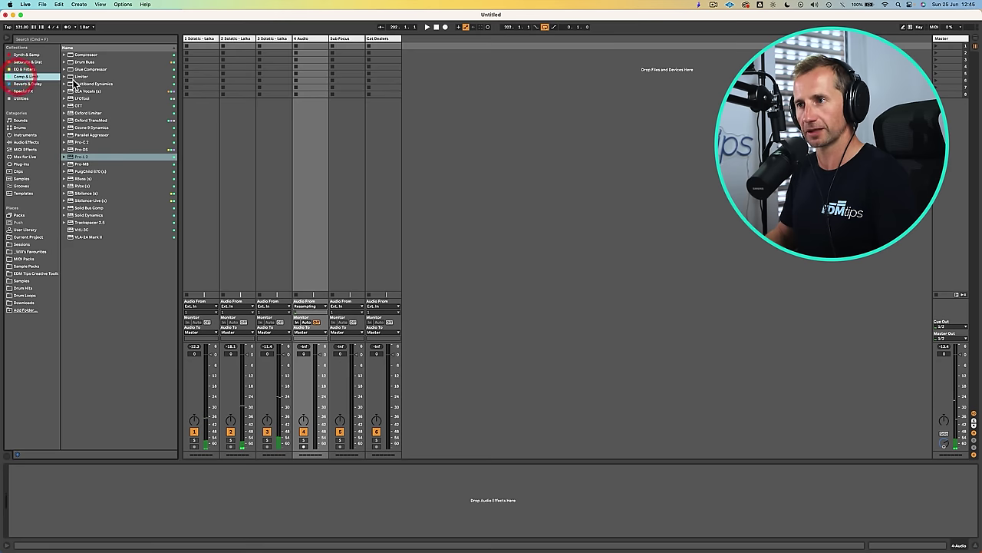
click(86, 157)
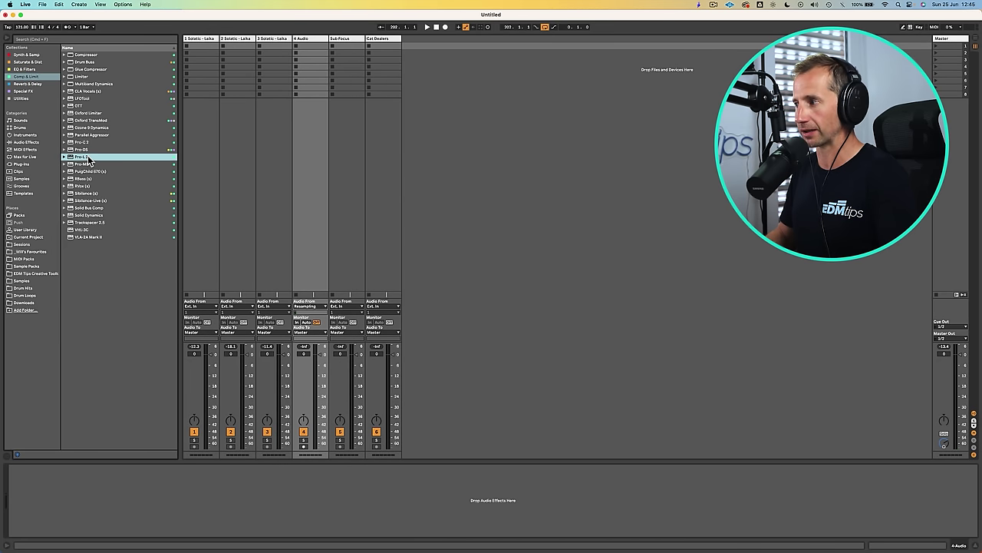
drag(88, 160, 93, 434)
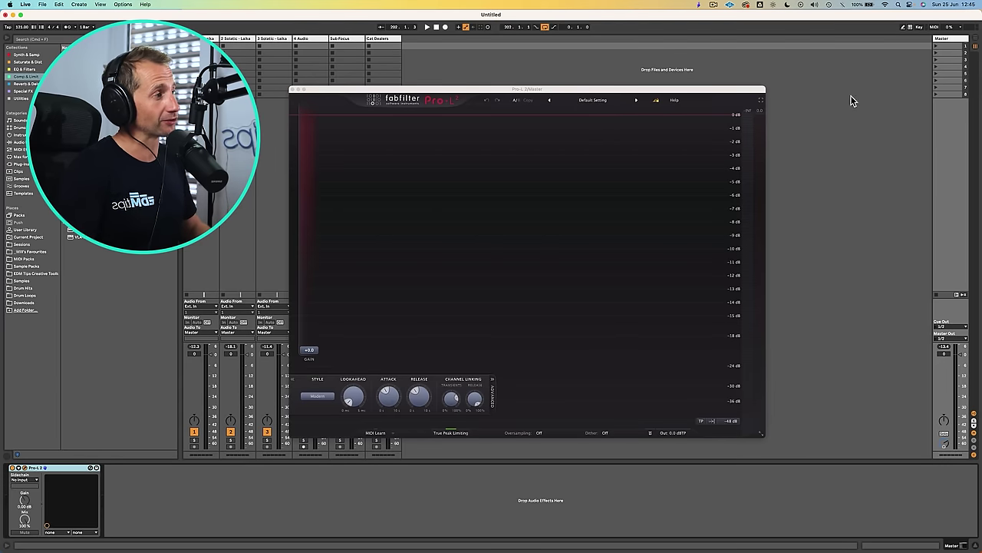
Raise the Pro-L 2 gain on the master to +11.4 dB during playback
key(space)
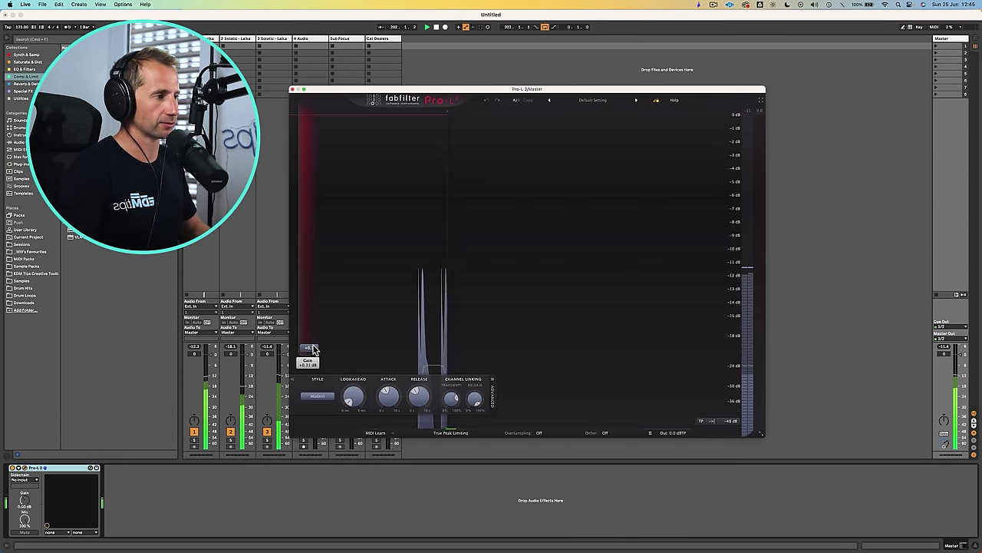
drag(310, 350, 320, 262)
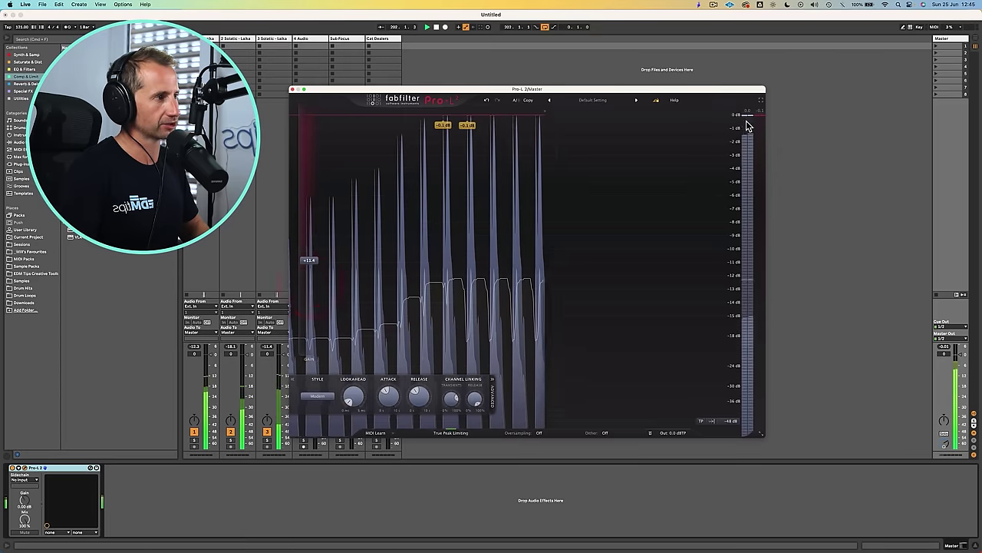
Check the output peak in Pro-L 2, close the limiter window and return to Arrangement View
click(757, 115)
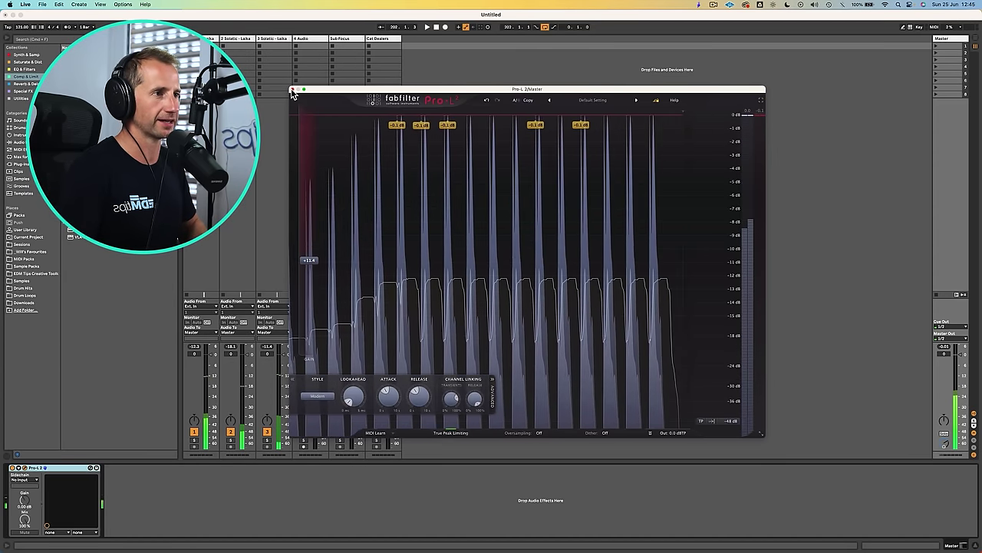
click(292, 89)
key(Tab)
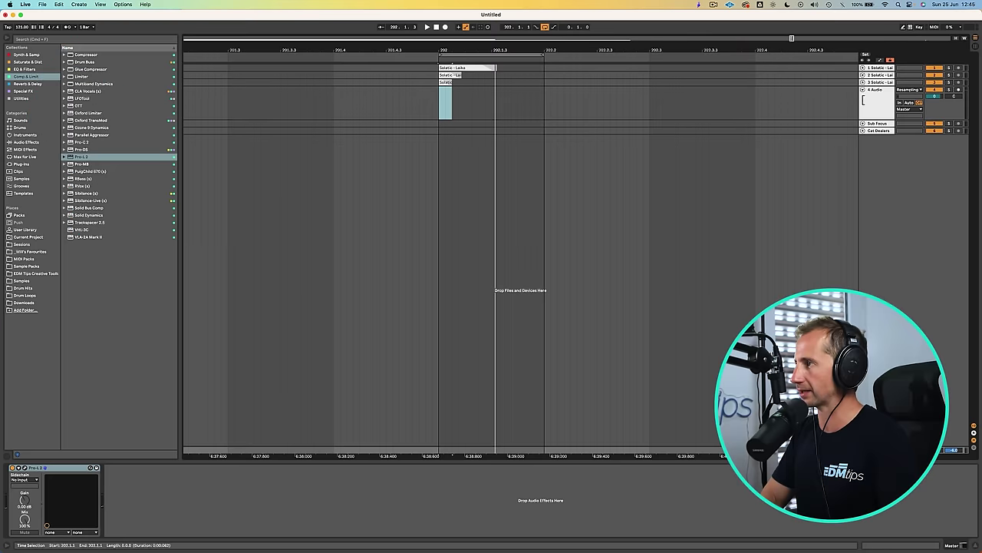
Arm the 4 Audio track, record the limited kick layers onto it from bar 202, and solo it
click(882, 99)
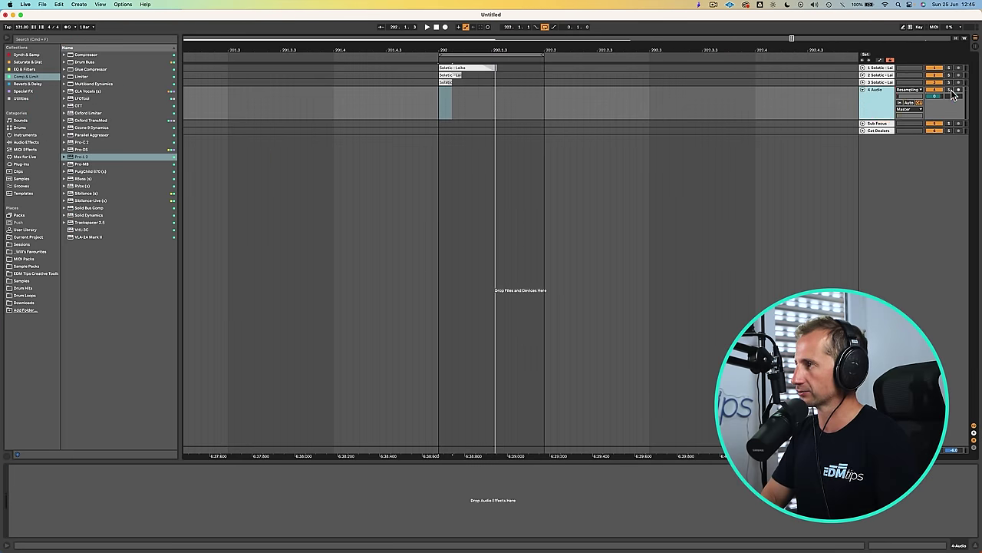
click(441, 102)
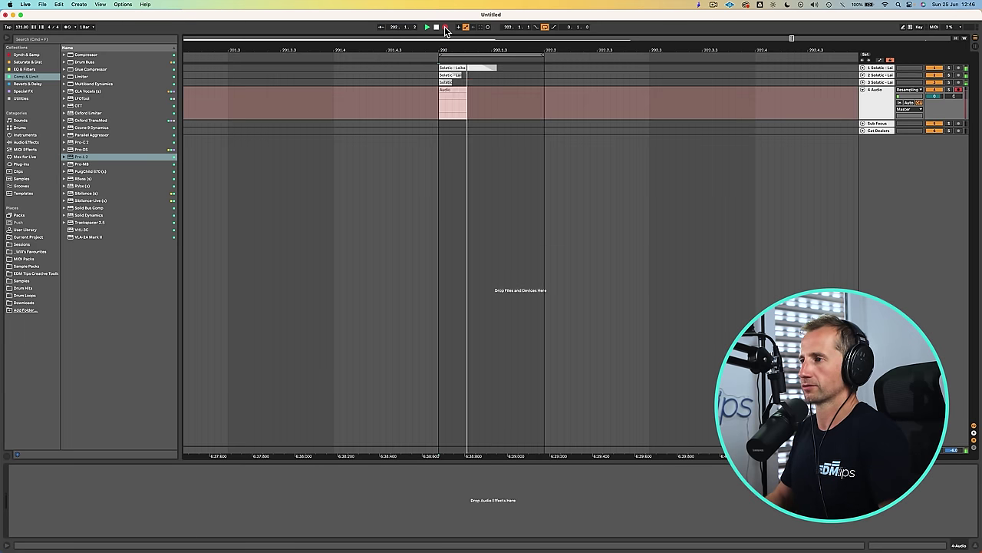
click(445, 27)
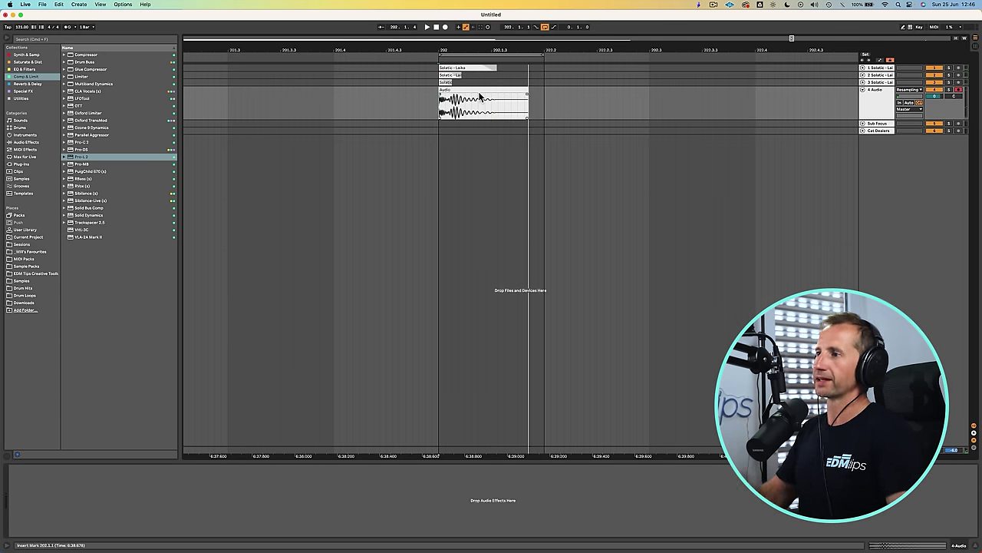
click(951, 93)
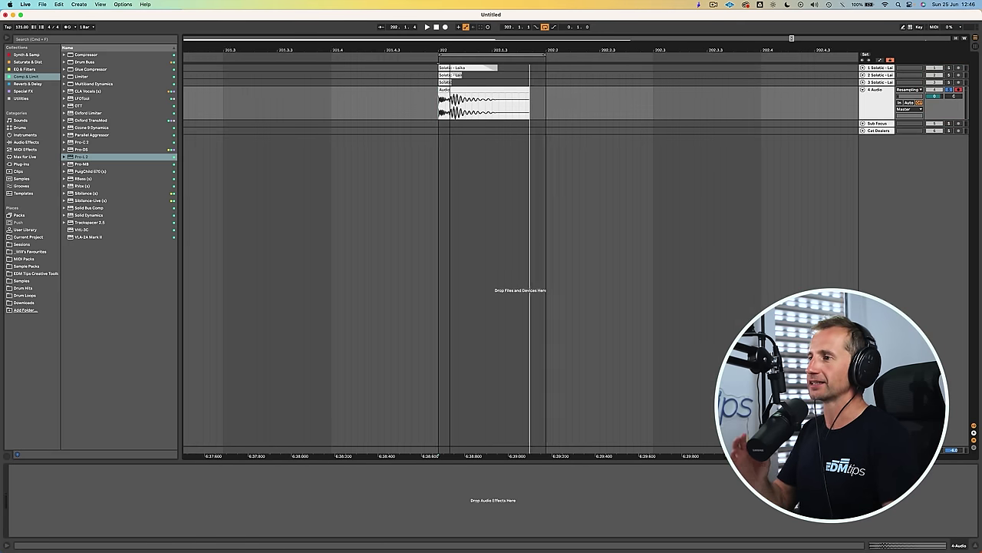
Enlarge the 4 Audio track and split the recorded kick at the zero crossing between its opening transient and its low body
drag(450, 51, 461, 53)
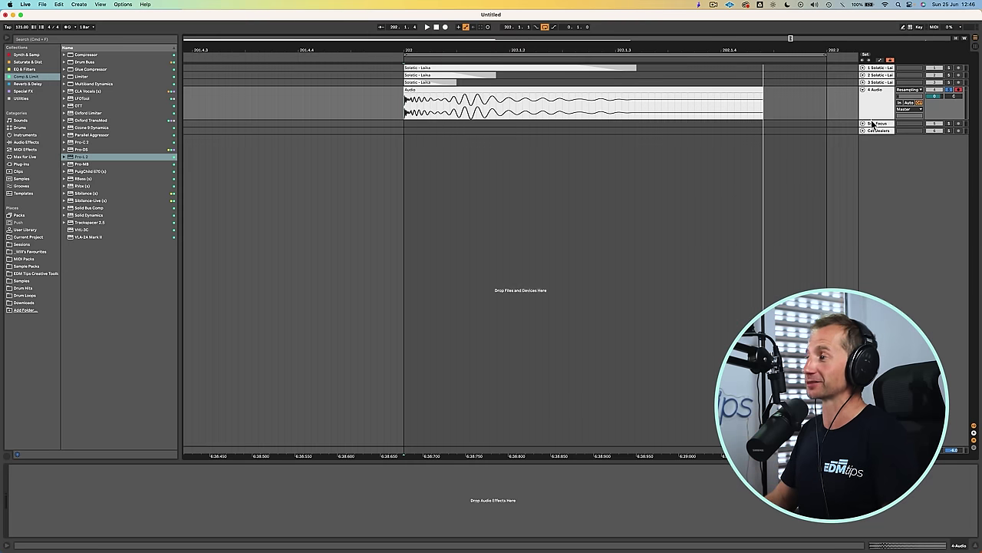
drag(871, 119, 871, 258)
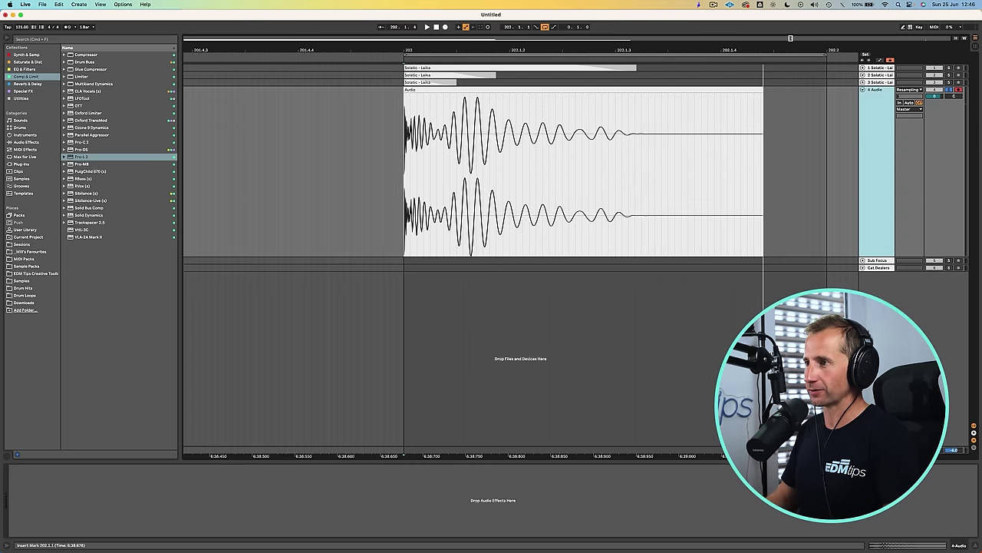
click(460, 126)
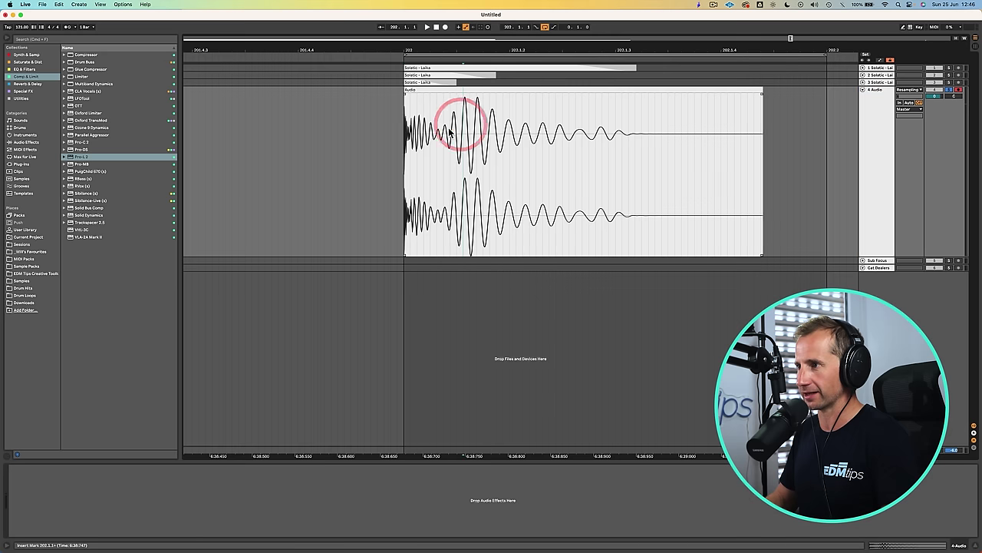
drag(404, 147, 442, 148)
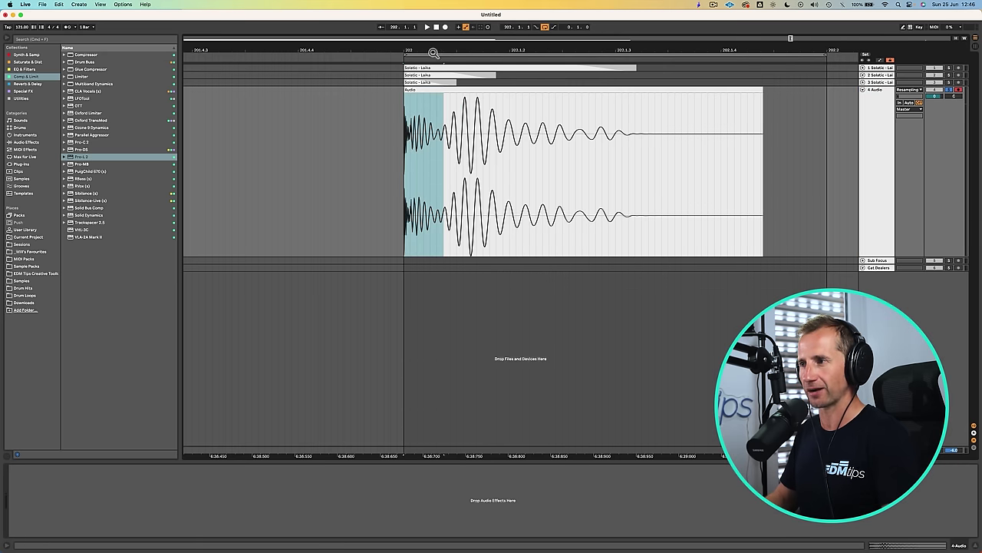
drag(434, 53, 475, 137)
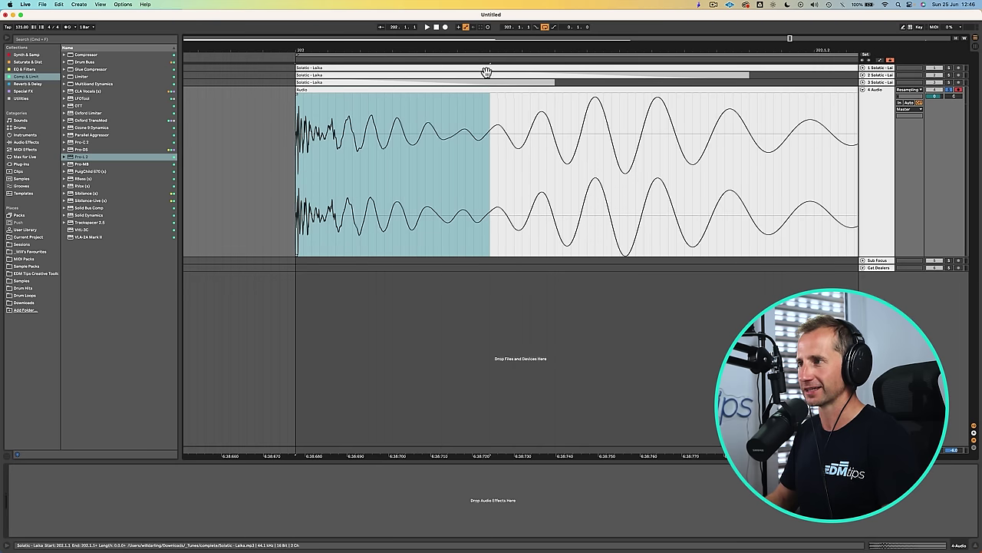
drag(484, 50, 487, 115)
click(489, 139)
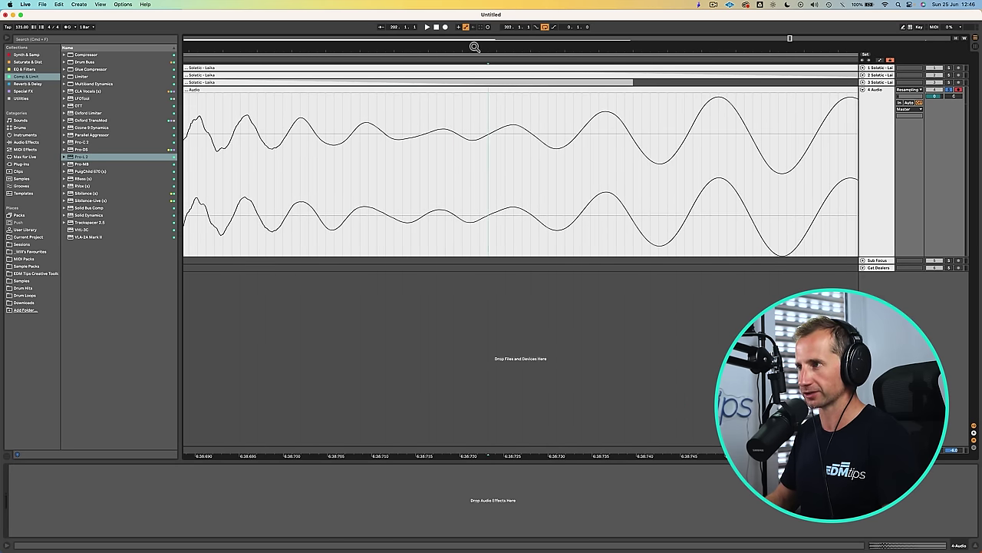
drag(476, 47, 472, 6)
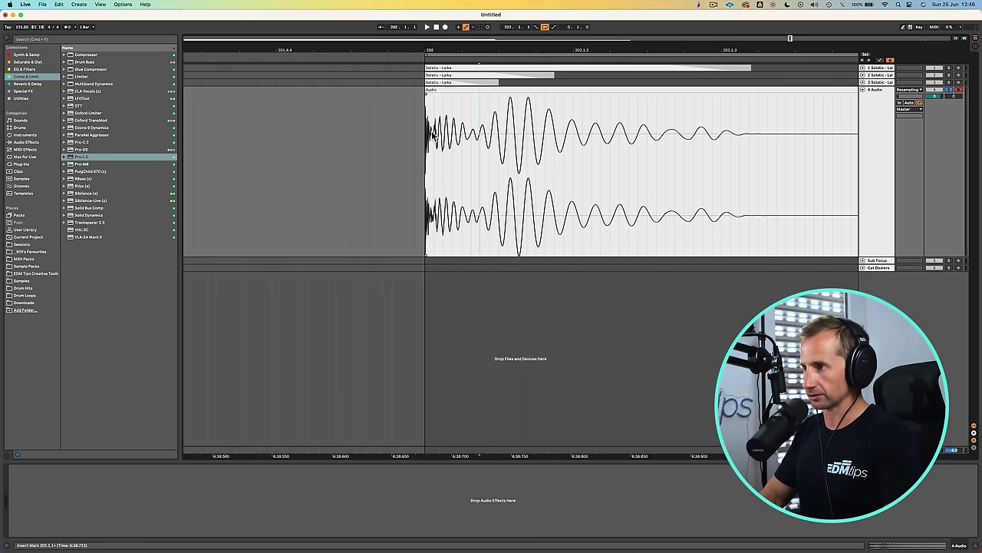
click(442, 89)
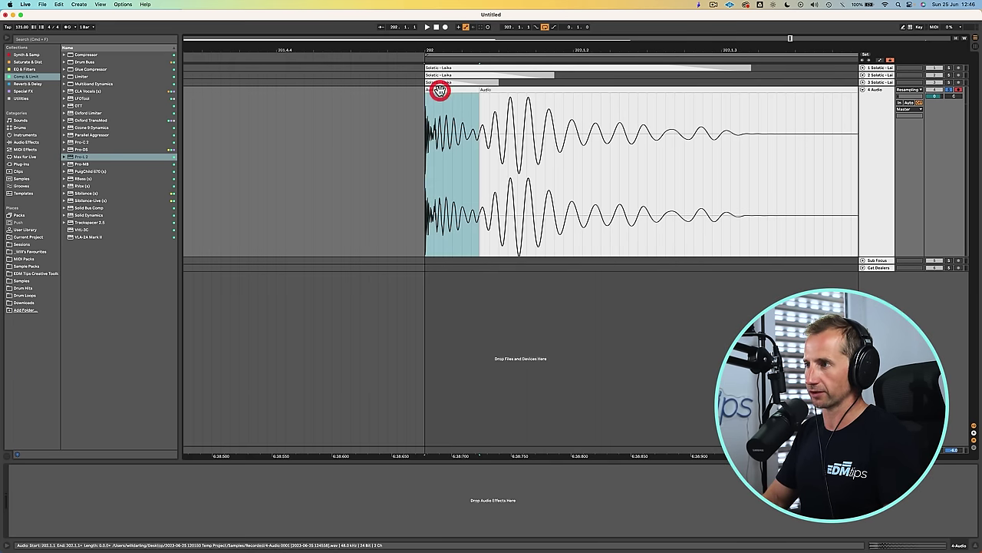
Turn off the Pro-L 2 limiter on the master and reselect the 4 Audio track
double_click(447, 90)
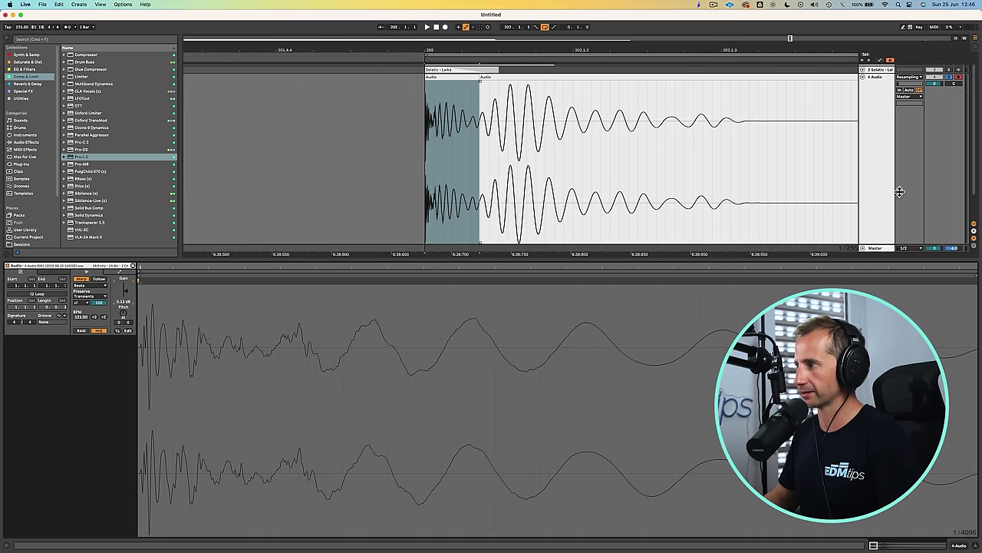
click(886, 250)
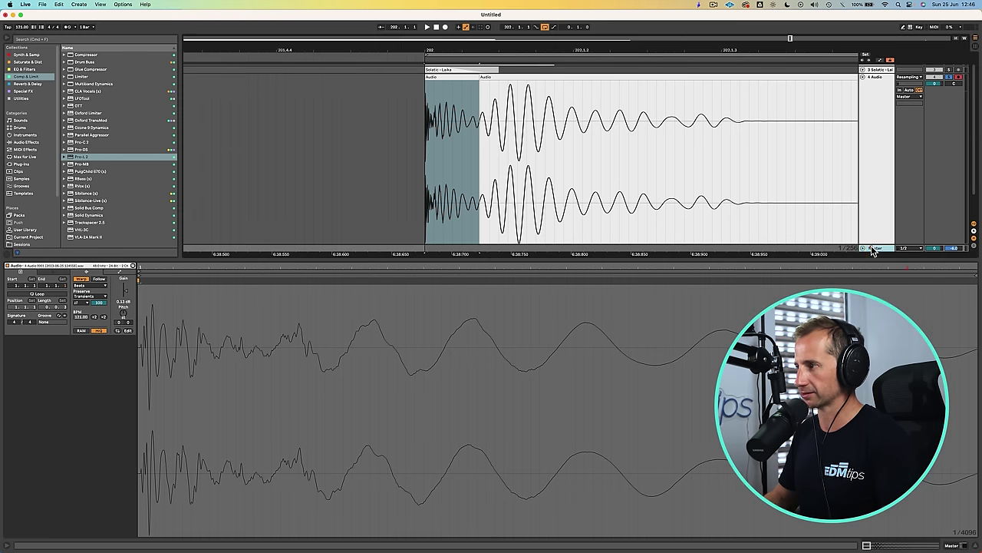
click(873, 249)
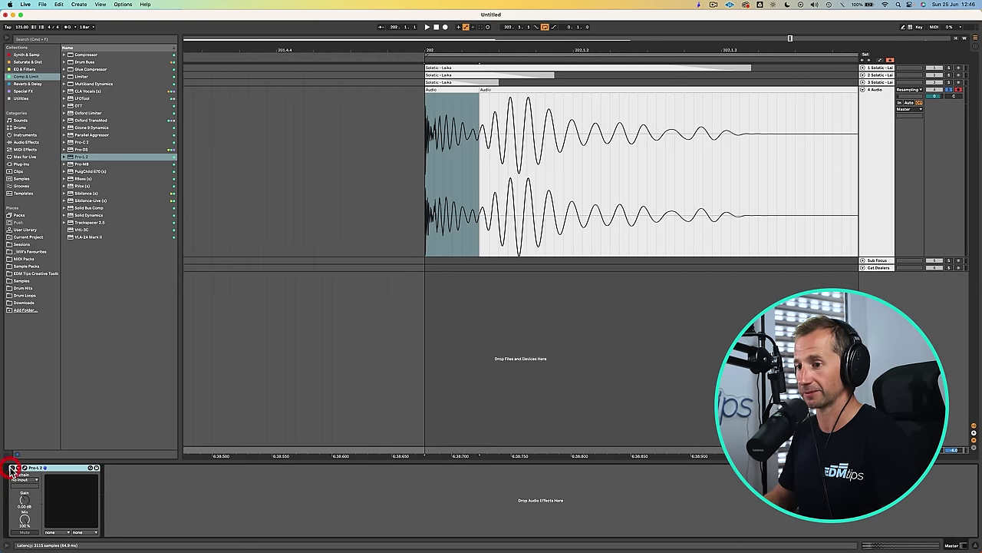
click(880, 113)
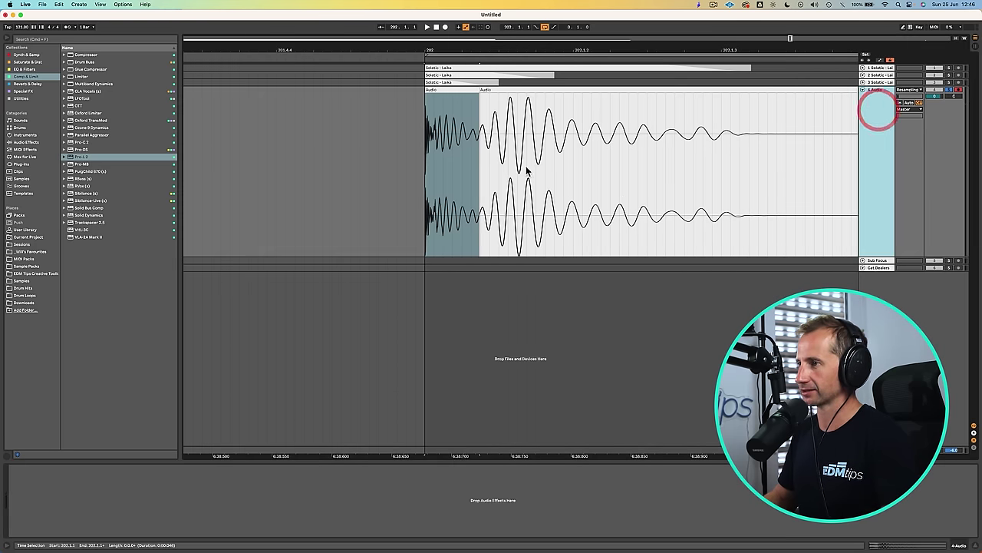
Raise the gain of the kick's opening clip during playback and crossfade it into the body clip
key(space)
double_click(444, 89)
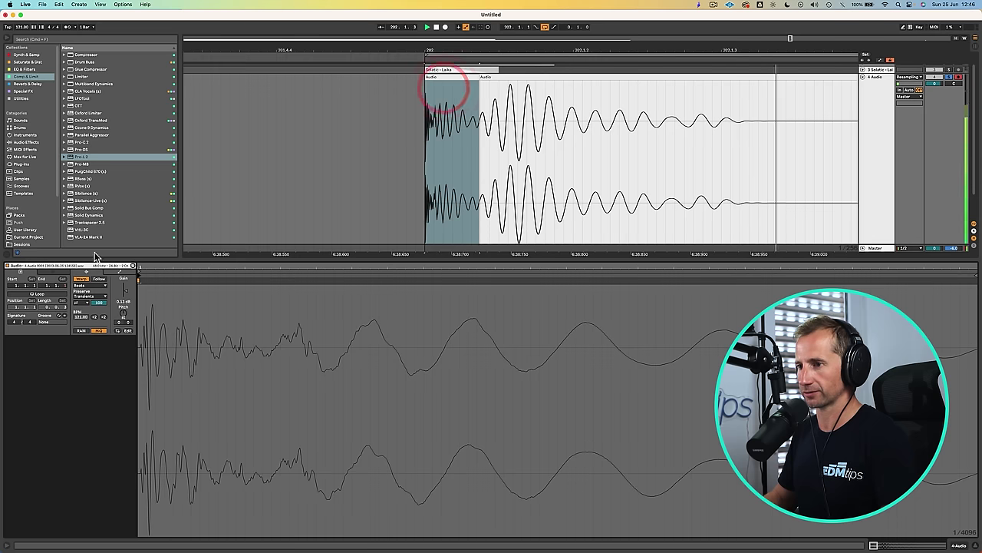
mouse_move(125, 291)
mouse_down()
mouse_move(122, 273)
mouse_move(123, 297)
mouse_up()
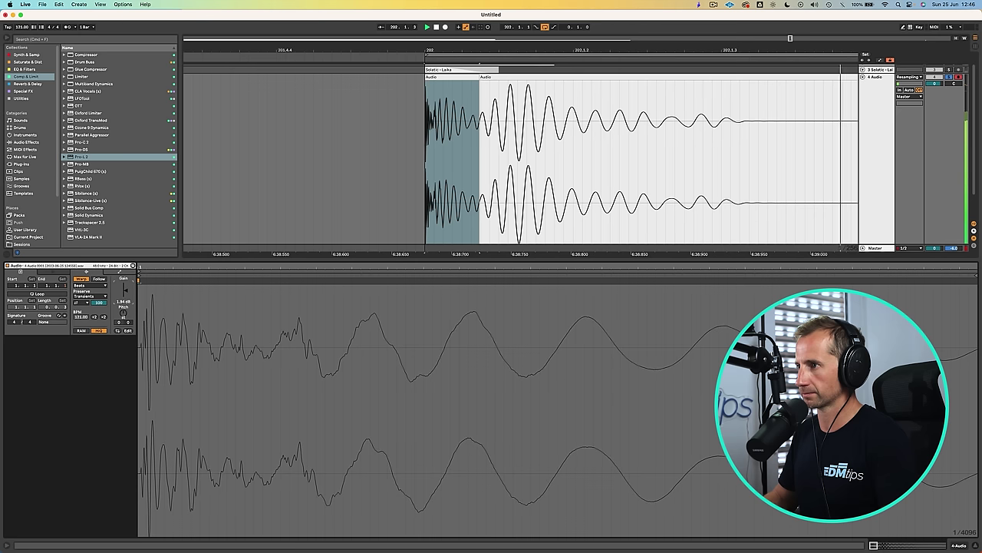
click(481, 86)
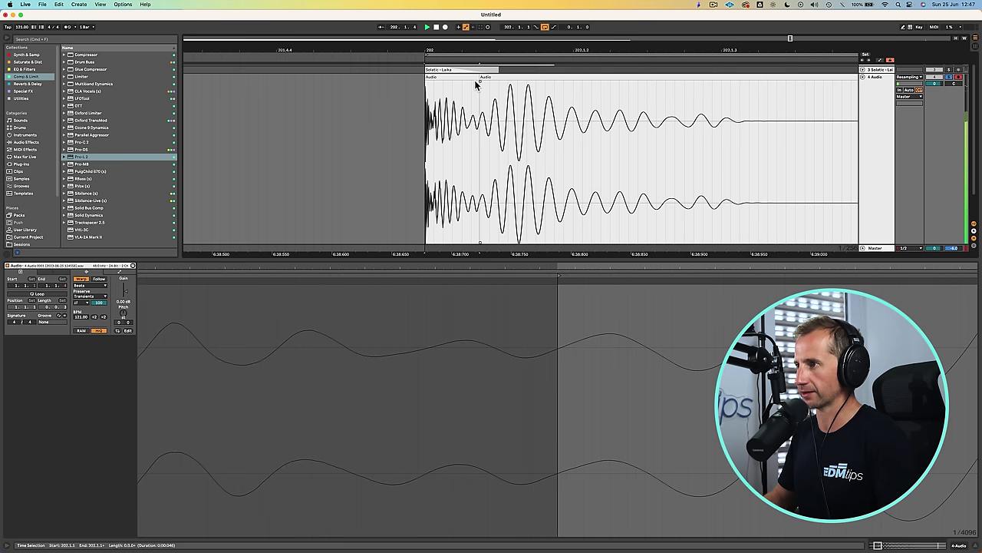
drag(479, 82, 469, 82)
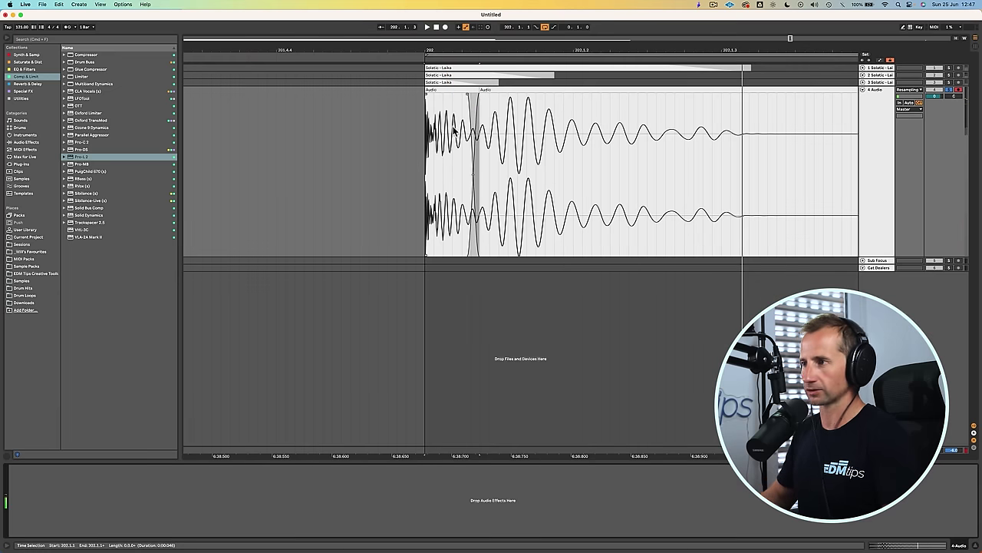
Play the kick again and fine-tune the opening clip's gain to compare the attack level
double_click(433, 91)
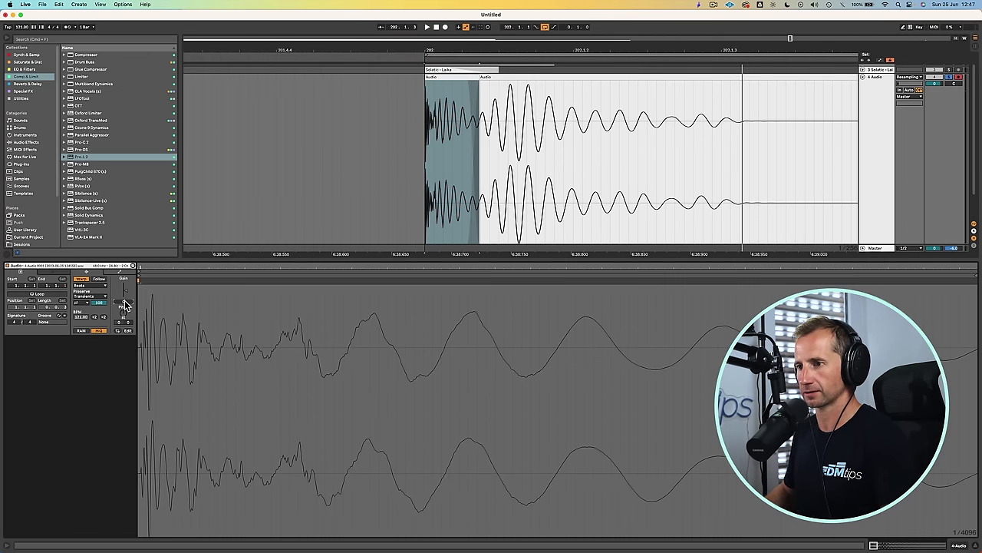
key(space)
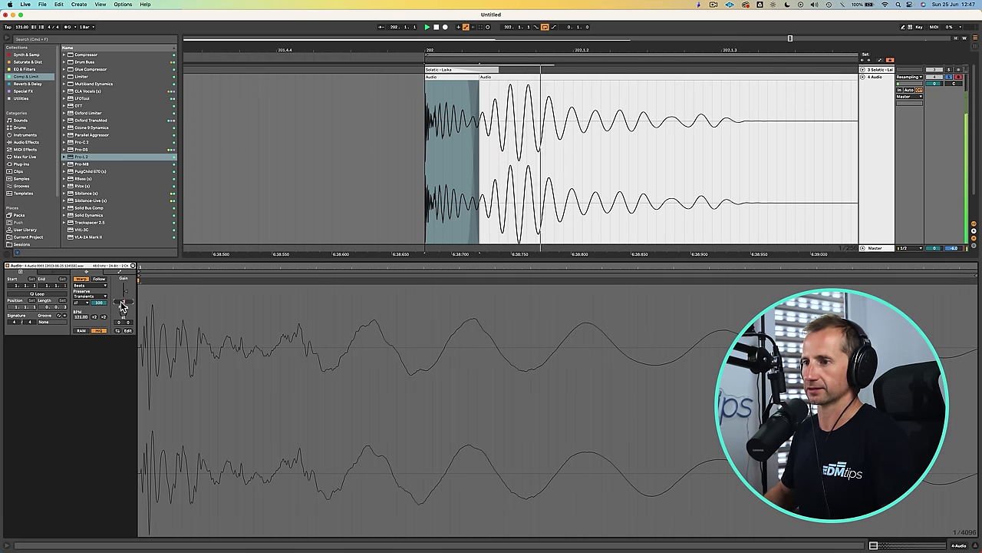
drag(123, 306, 122, 306)
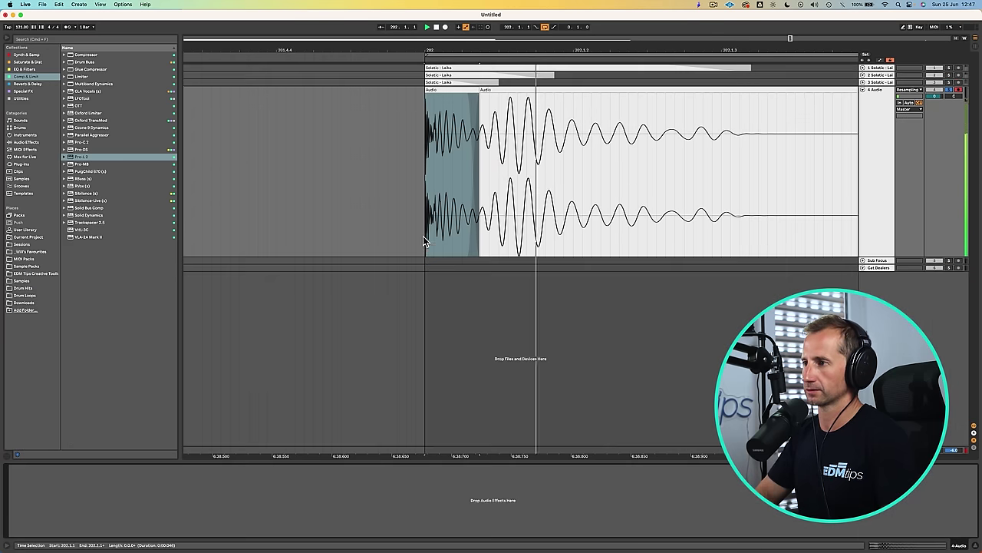
Select both parts of the resampled kick, review the Export Audio/Video settings for them, and close the dialog without exporting
drag(598, 53, 597, 49)
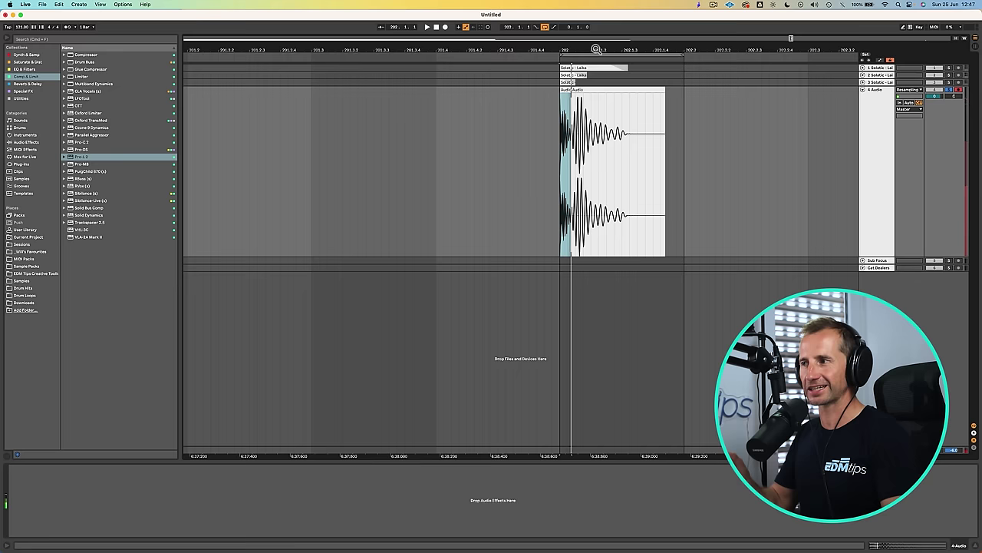
click(564, 146)
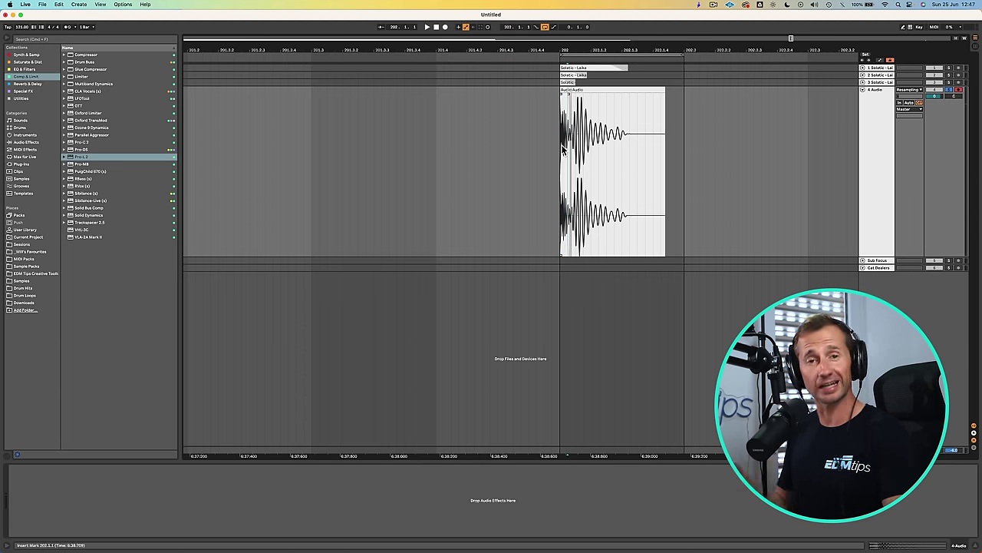
drag(571, 150, 669, 148)
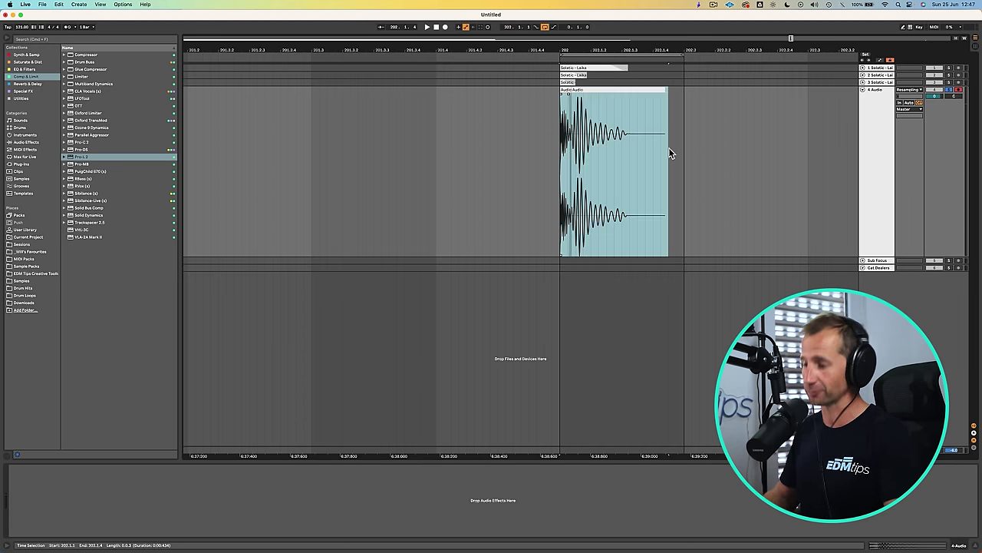
key(super+shift+r)
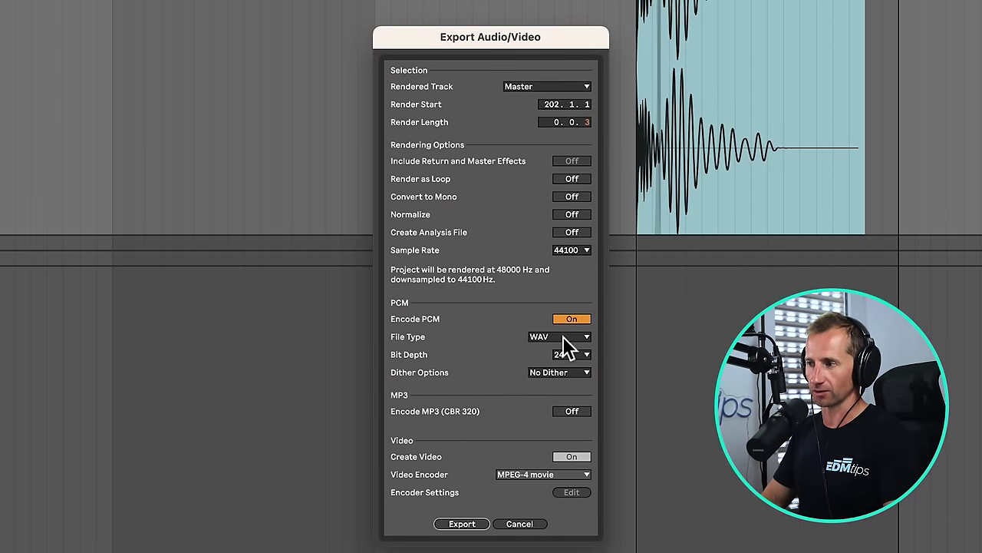
click(526, 527)
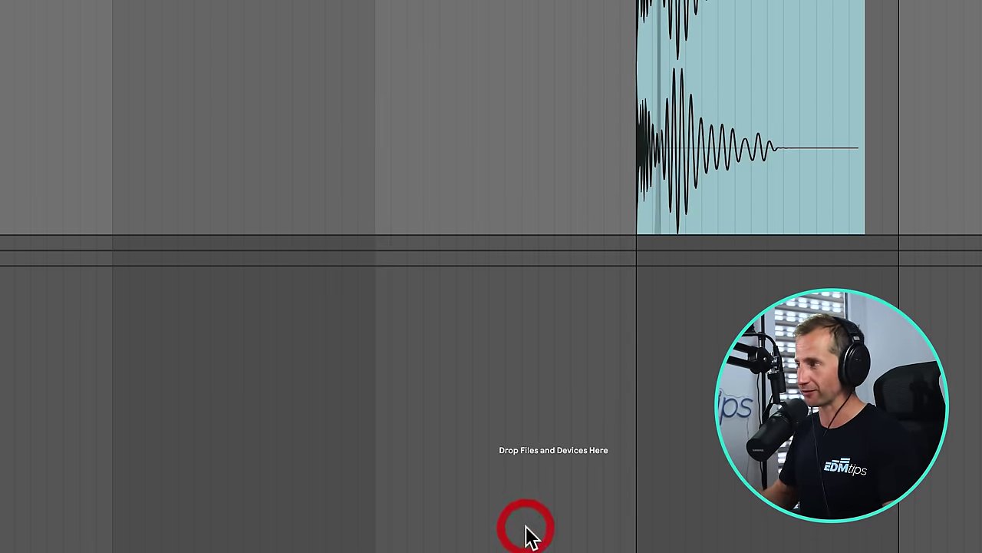
Collapse and delete the resampled 4 Audio track
click(862, 90)
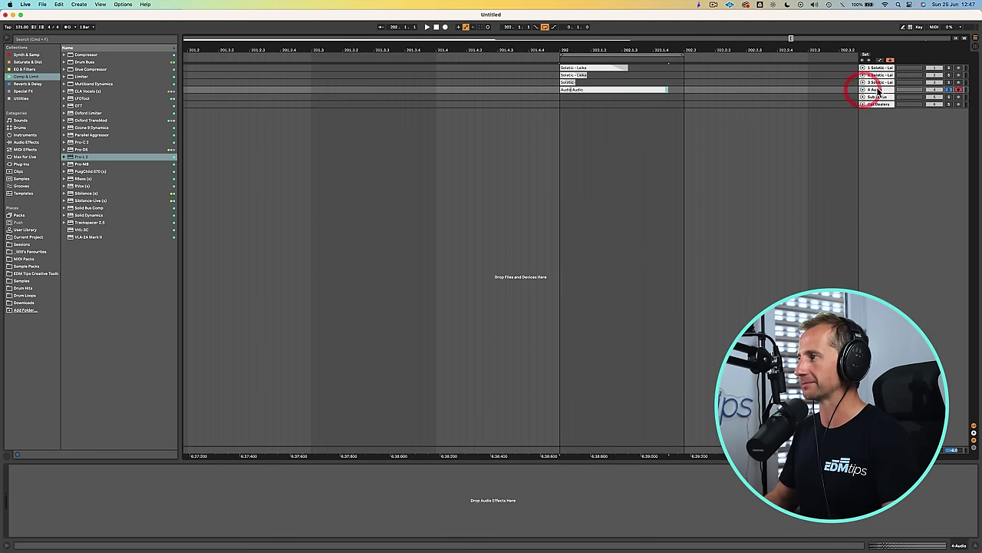
key(Delete)
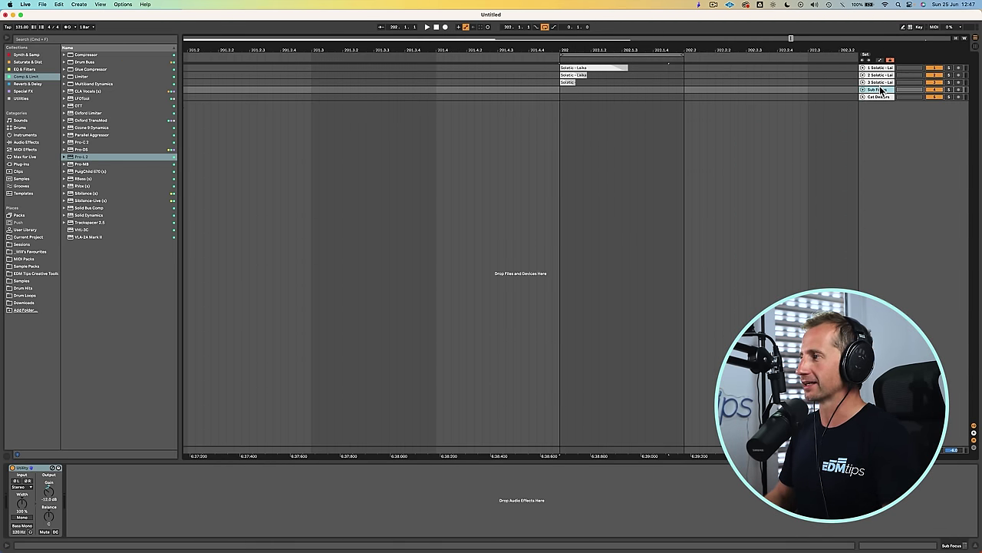
Clear the effects from the first Solatic track, solo and unfold it, and extend its clip to the full song from bar 1
drag(682, 39, 682, 6)
click(868, 67)
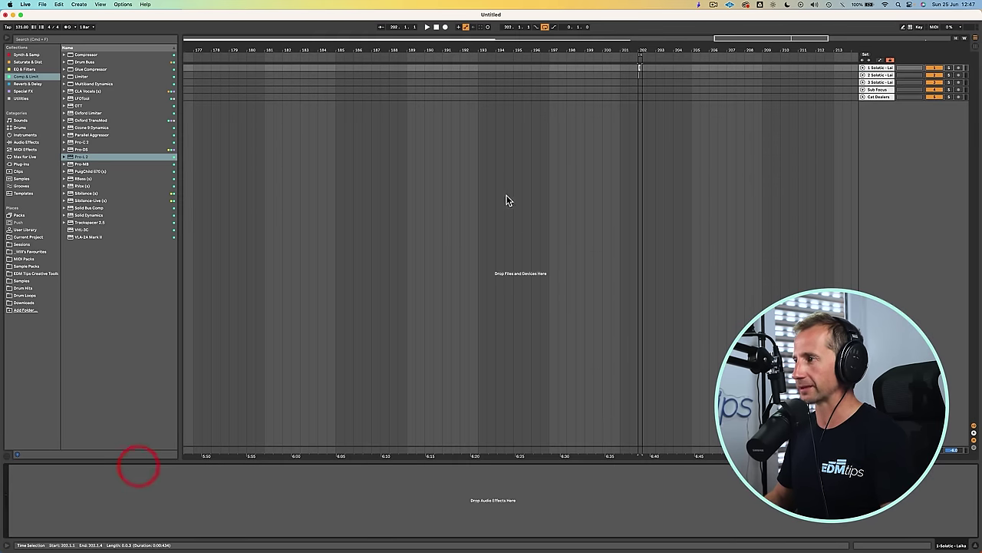
click(863, 68)
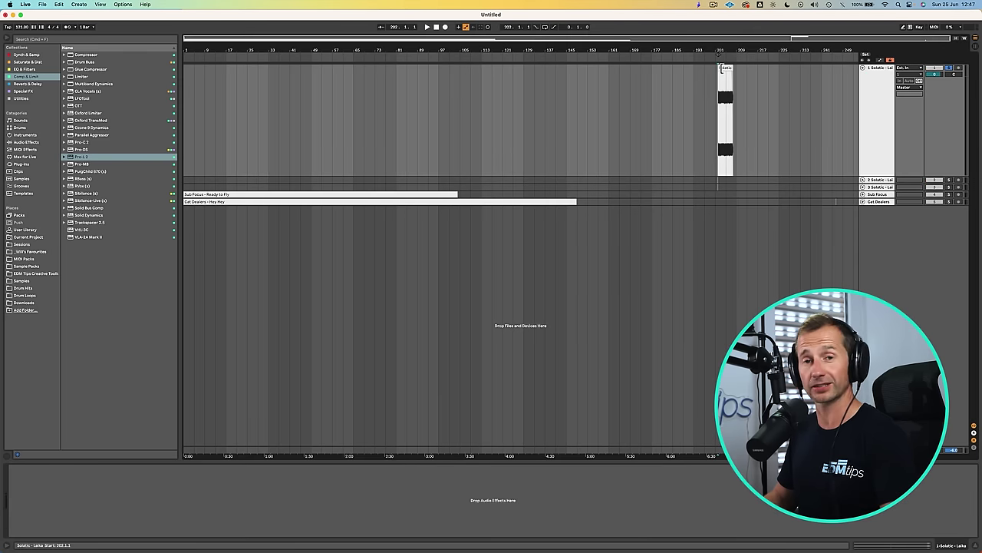
drag(718, 69, 1, 9)
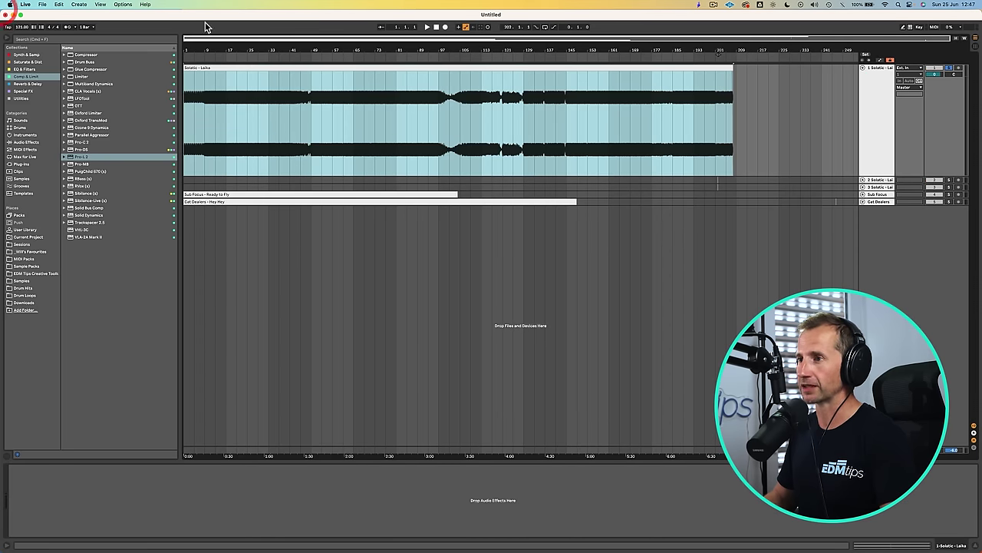
Audition the Solatic song from the start, bar 13 and around bar 179 to find a clean hit
mouse_move(217, 49)
mouse_down()
mouse_move(217, 70)
mouse_move(217, 49)
mouse_up()
click(186, 100)
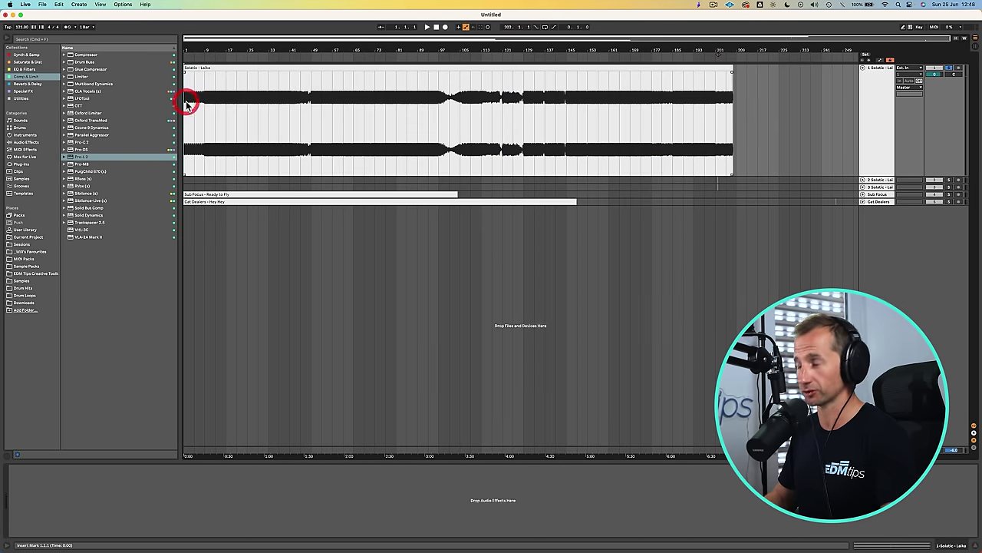
key(space)
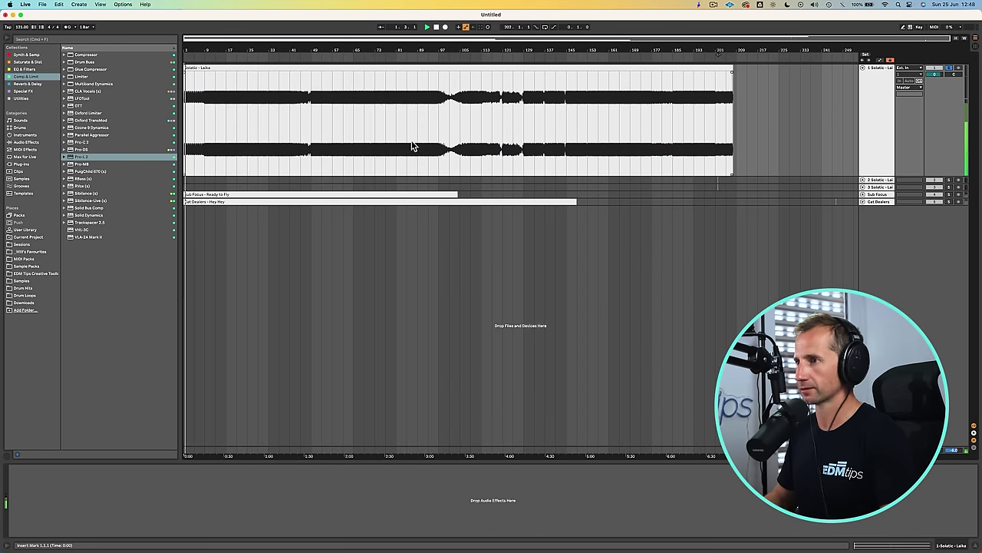
click(207, 107)
click(215, 109)
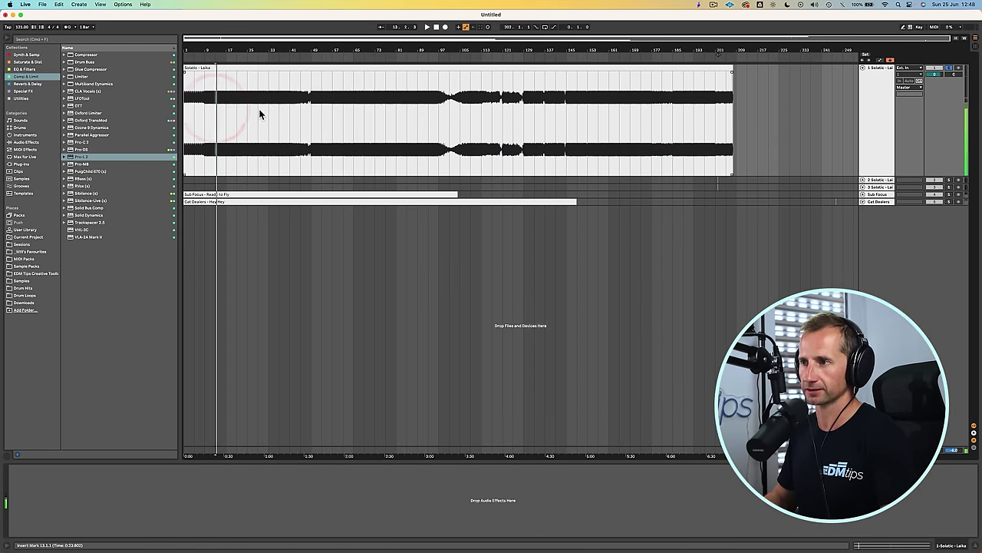
click(656, 57)
drag(658, 48, 658, 123)
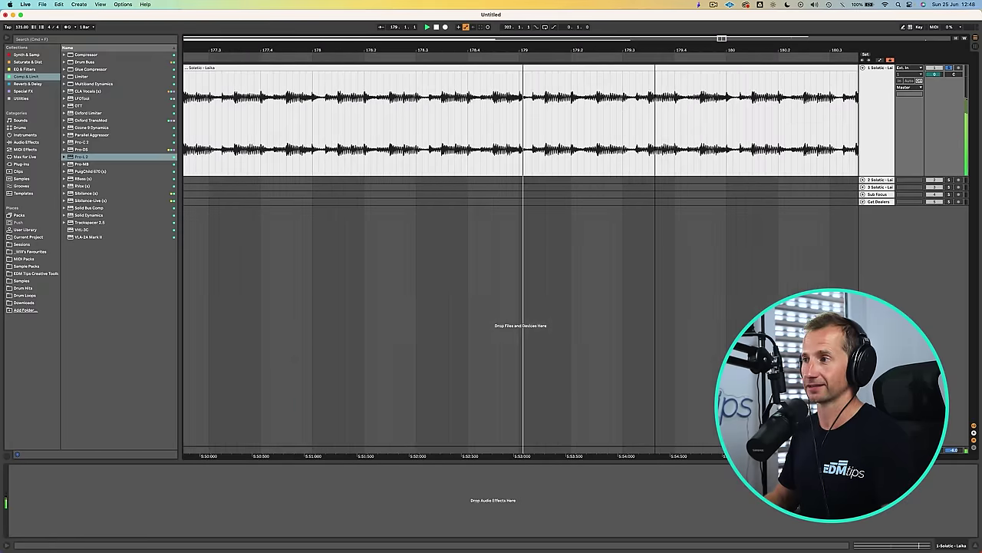
Split the Solatic clip at 179.2.1 and 179.2.3 and place a copy of that slice on its own audio track
click(574, 96)
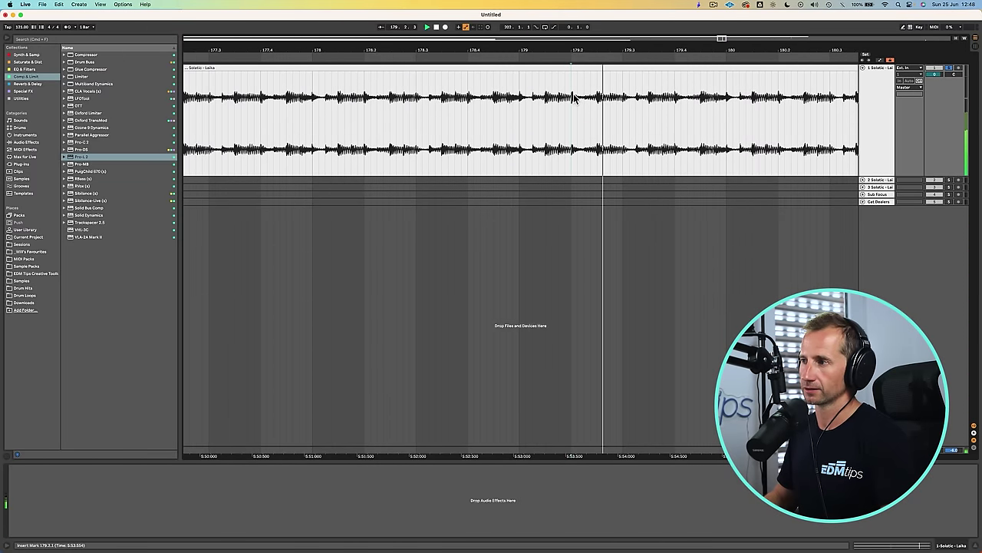
drag(574, 96, 594, 96)
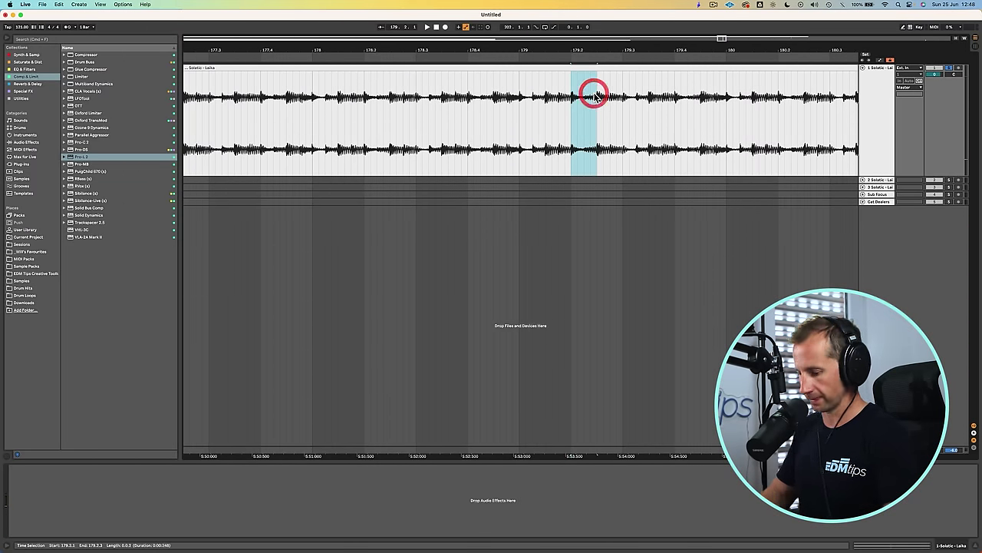
key(super+e)
drag(580, 52, 582, 185)
click(864, 106)
key(super+t)
Delete the original full-song Solatic track and solo the track holding the slice
click(868, 87)
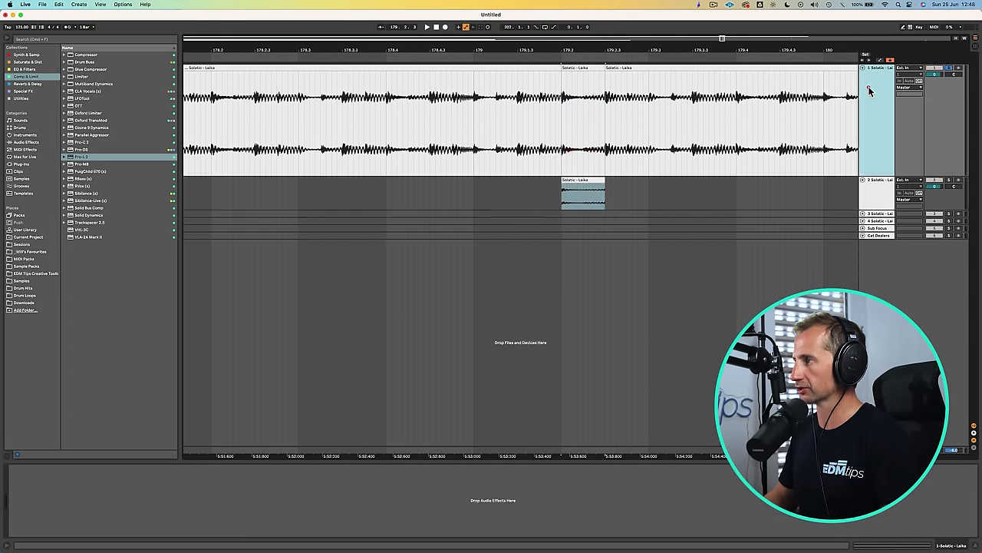
key(Delete)
click(948, 69)
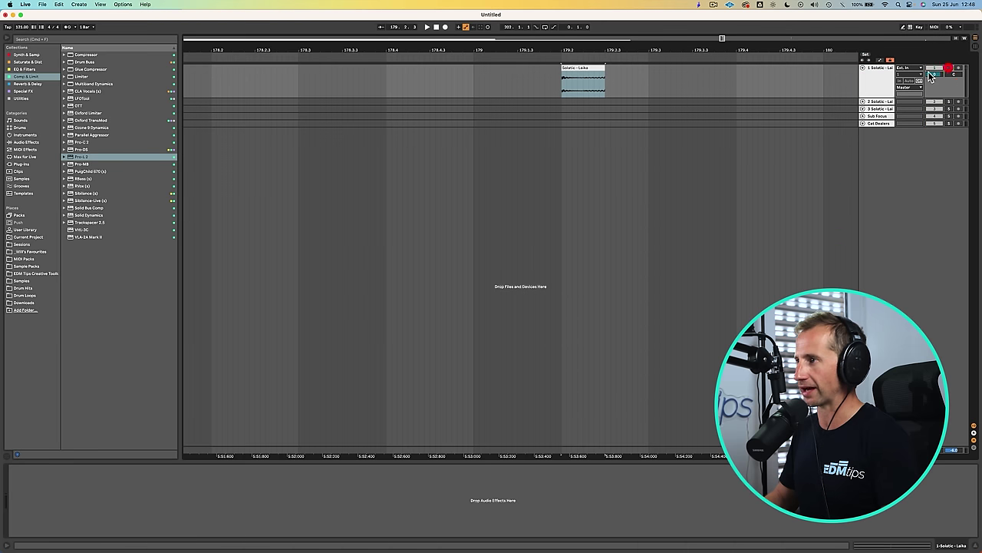
Select the beat from 179.2.1 to 179.3.1 on the slice track and loop it
click(578, 91)
click(562, 89)
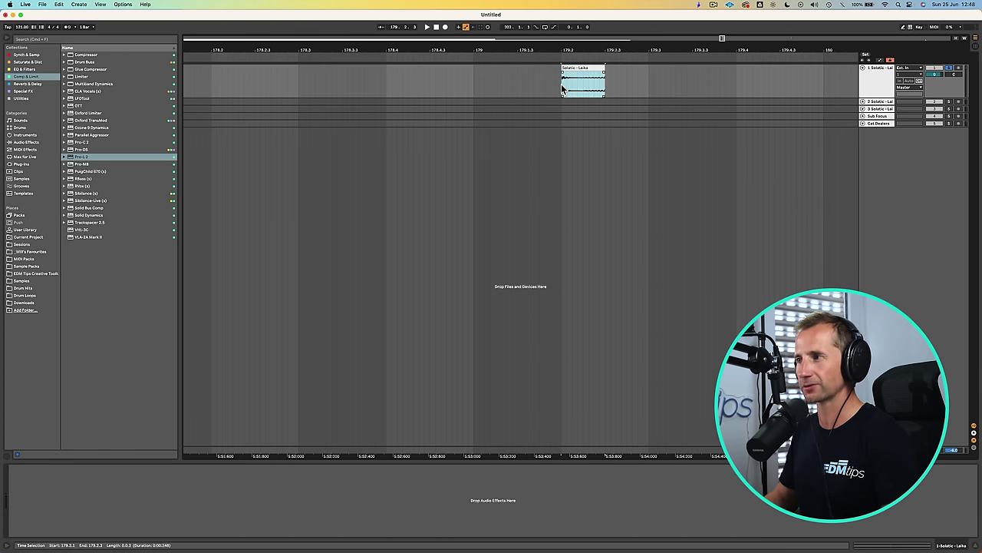
click(647, 92)
key(super+l)
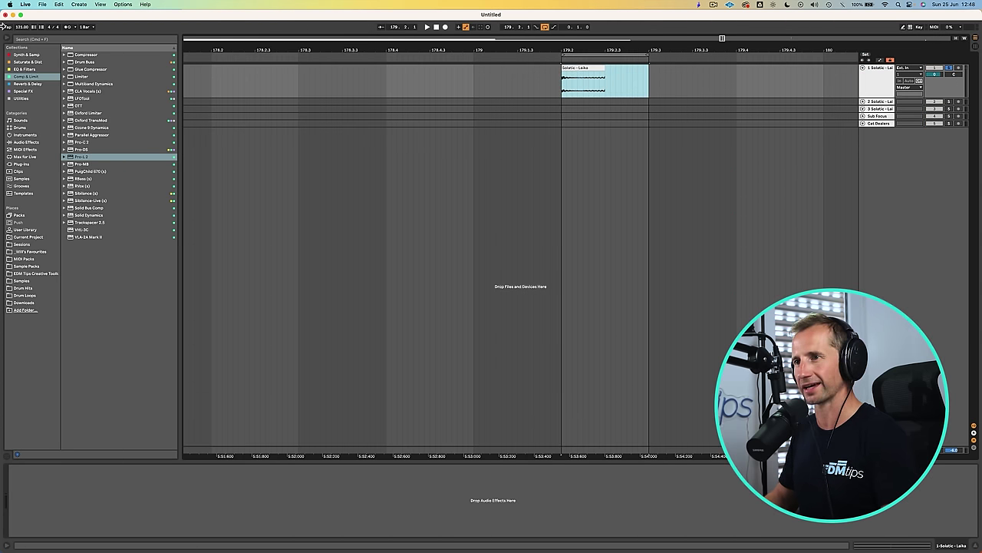
Duplicate the slice track and remove the copied clip from the duplicate
click(865, 86)
key(super+d)
click(871, 81)
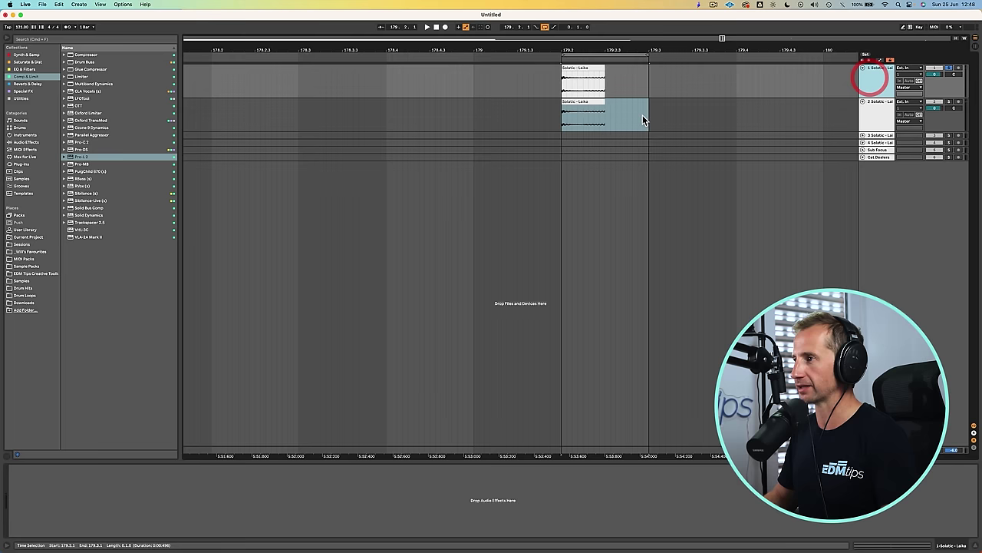
click(572, 103)
key(Delete)
Play the looped slice and shorten its clip to about 155 ms with a fade-out
key(space)
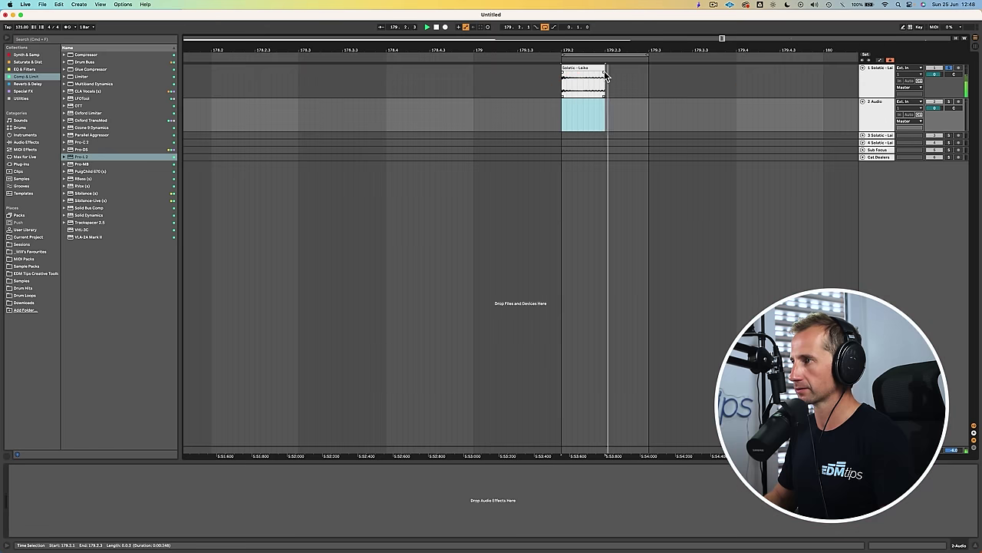
drag(606, 73, 589, 69)
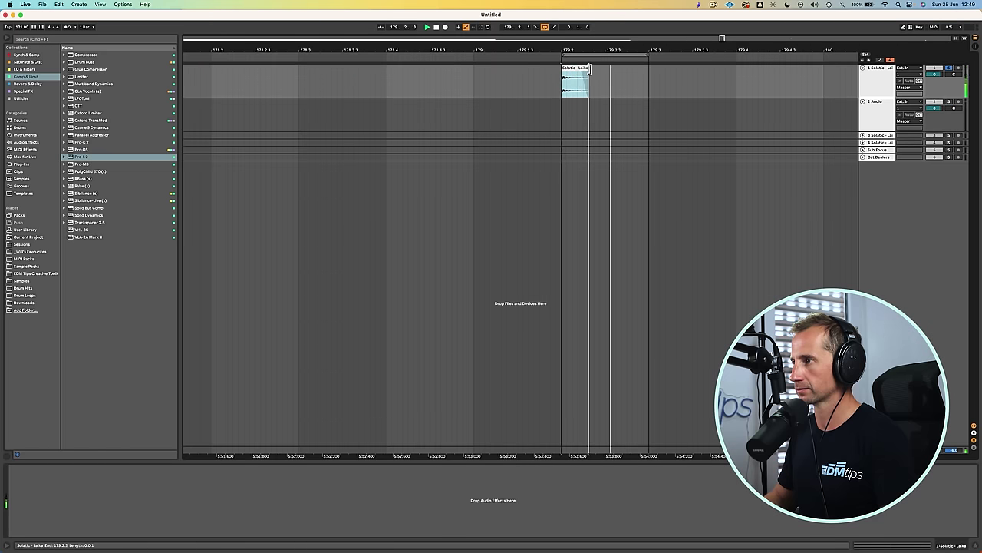
click(588, 68)
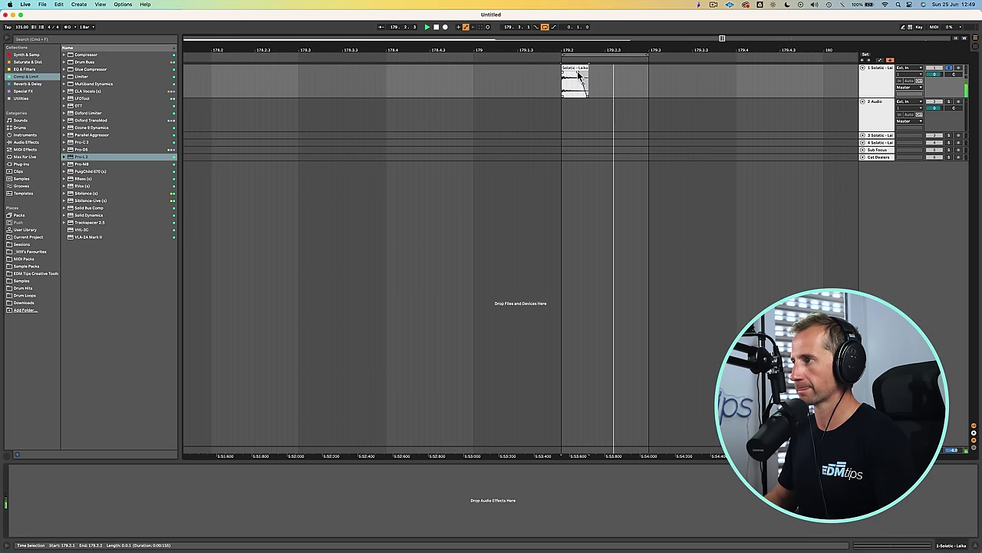
click(576, 72)
Duplicate the track with the shortened slice and delete the empty 3 Audio track
click(866, 83)
key(super+d)
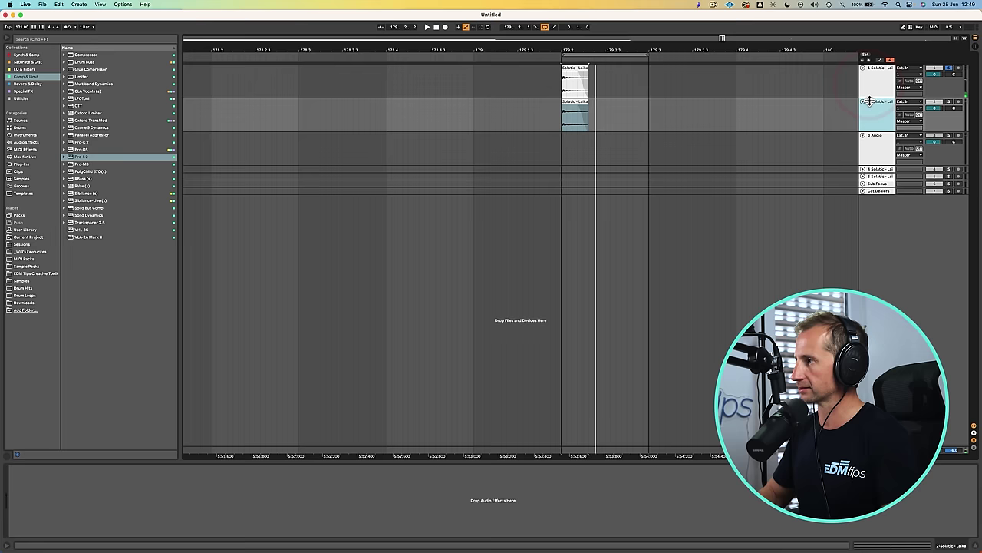
click(877, 154)
key(Delete)
Add EQ Eight to the first Solatic track with a low cut at about 1.7 kHz and shorten its clip to about 0.12 s
click(873, 86)
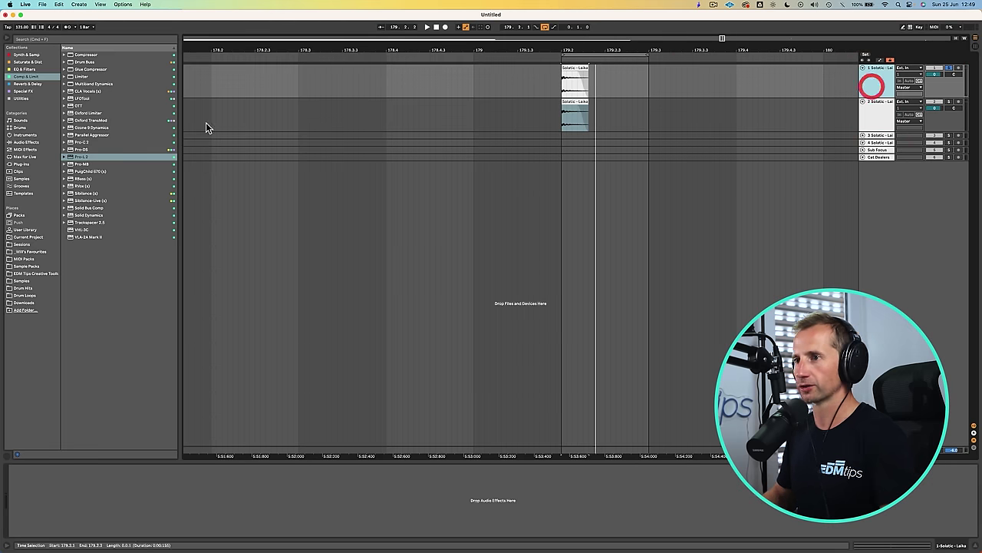
click(25, 69)
drag(70, 65, 585, 98)
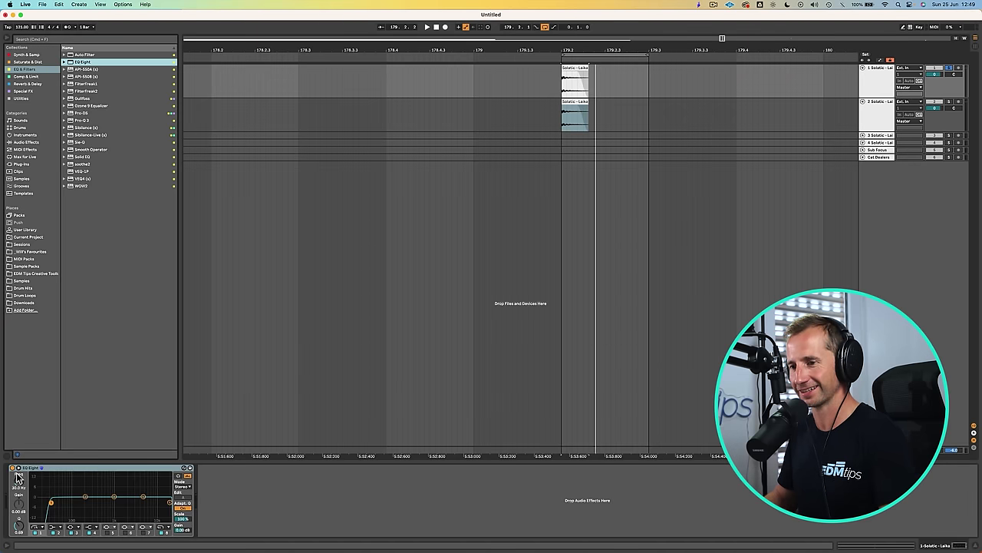
drag(21, 484, 21, 472)
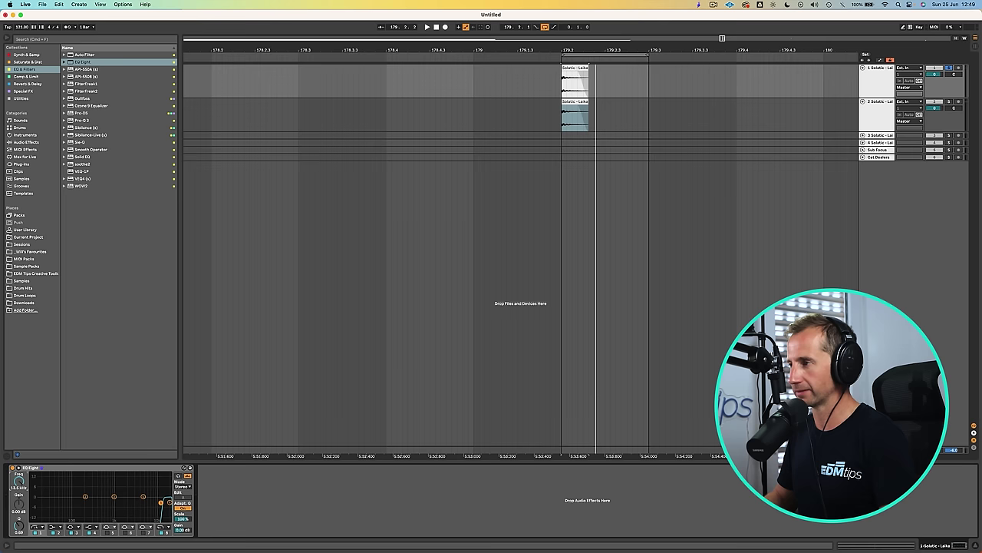
mouse_move(20, 481)
mouse_down()
mouse_move(20, 520)
mouse_move(19, 453)
mouse_move(21, 482)
mouse_up()
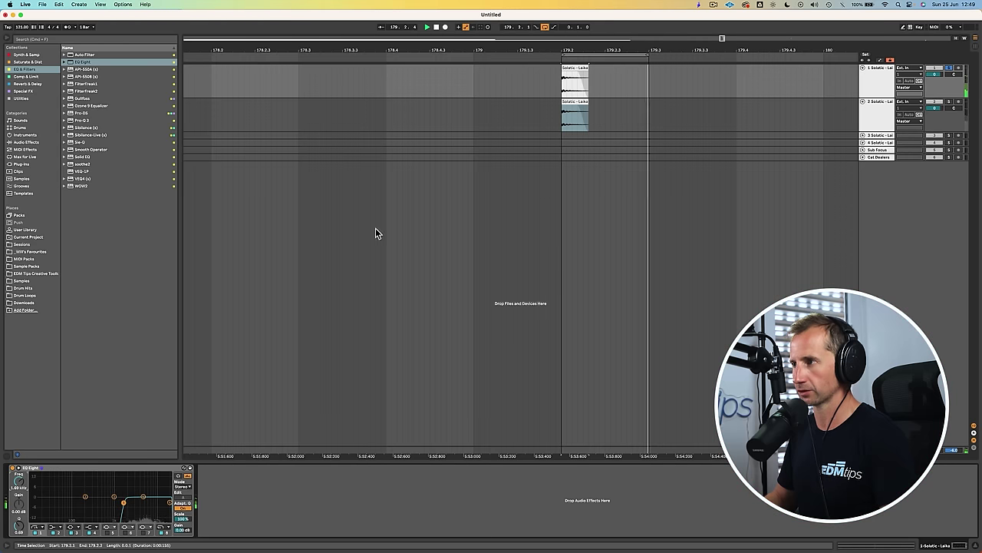
click(584, 69)
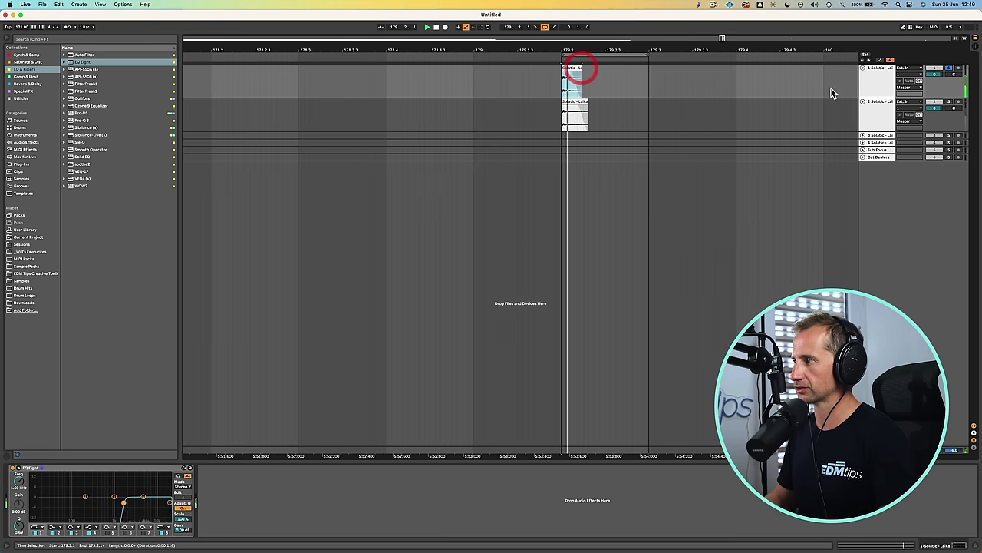
Add EQ Eight to the soloed second Solatic track, band-limit it with a low cut and a 367 Hz high cut, and unsolo it
click(883, 121)
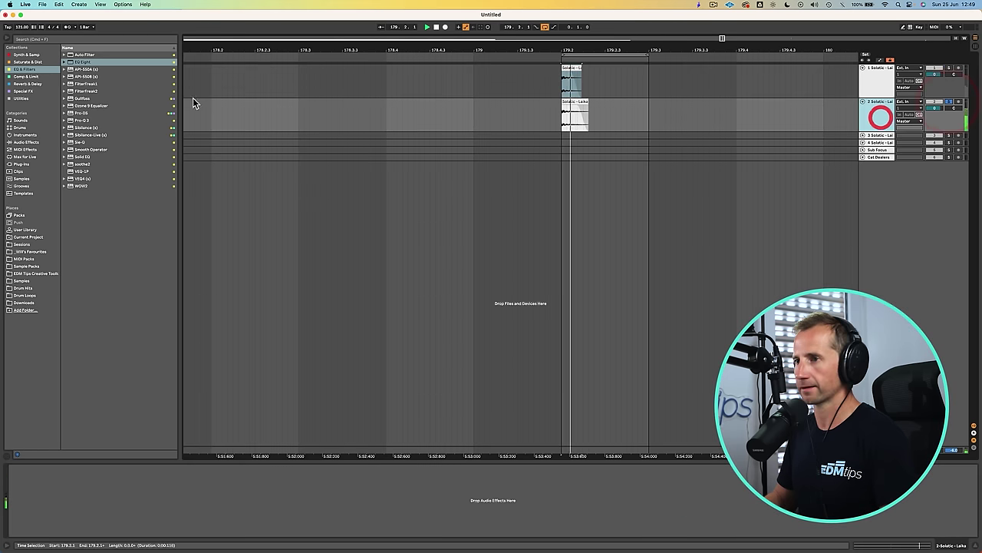
drag(81, 65, 412, 87)
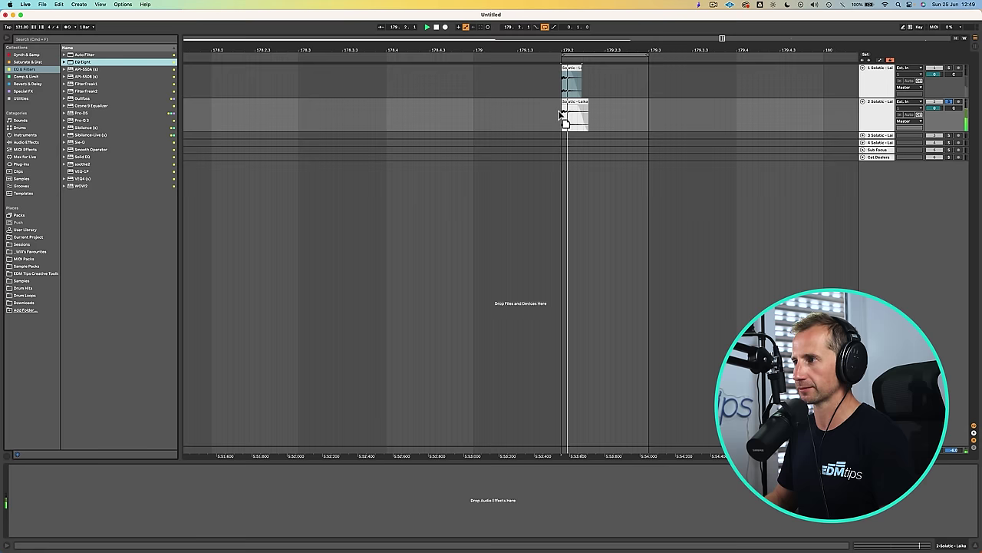
drag(560, 114, 561, 112)
drag(26, 487, 26, 482)
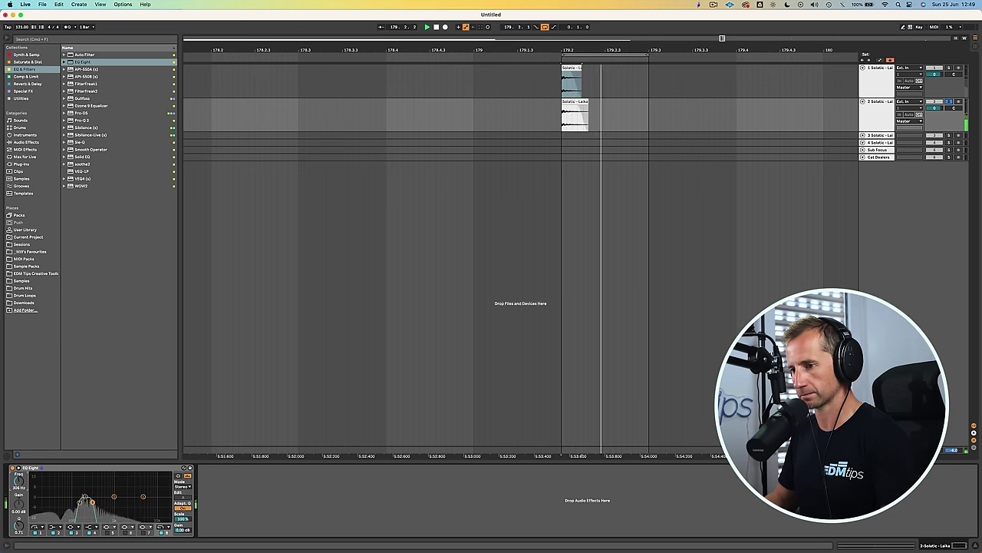
drag(92, 502, 94, 502)
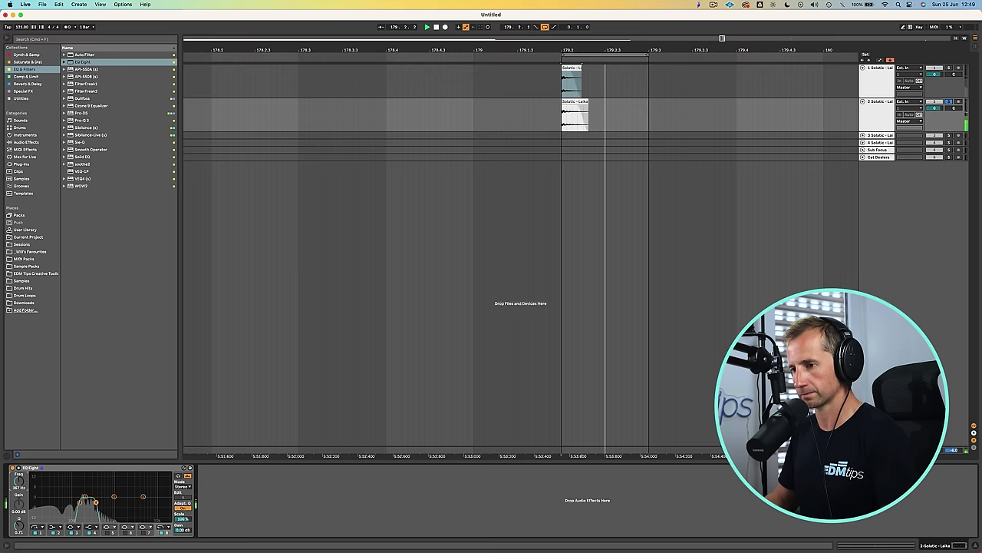
click(948, 103)
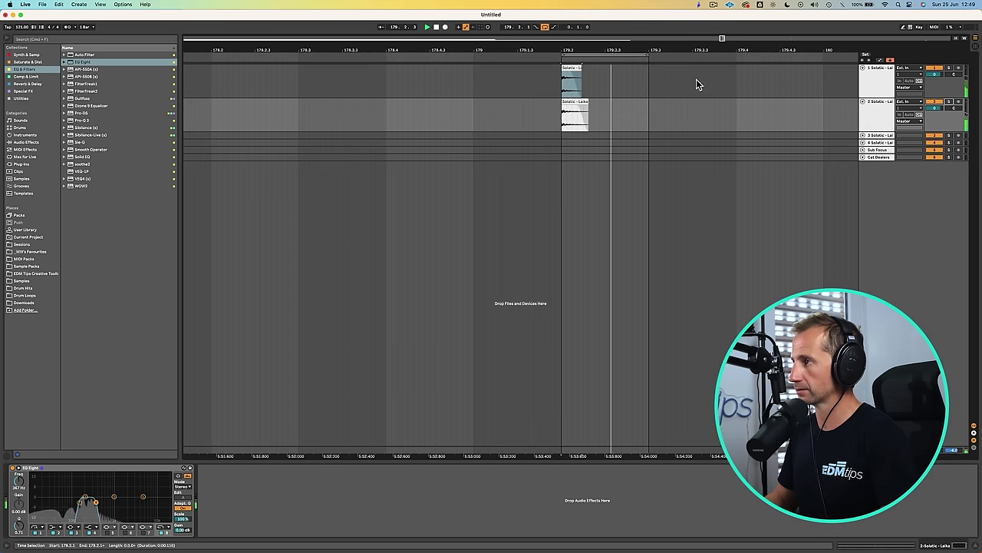
Duplicate the first Solatic track, band-limit the copy's EQ Eight from 306 Hz to 1.80 kHz, and shorten its clip slightly
click(869, 80)
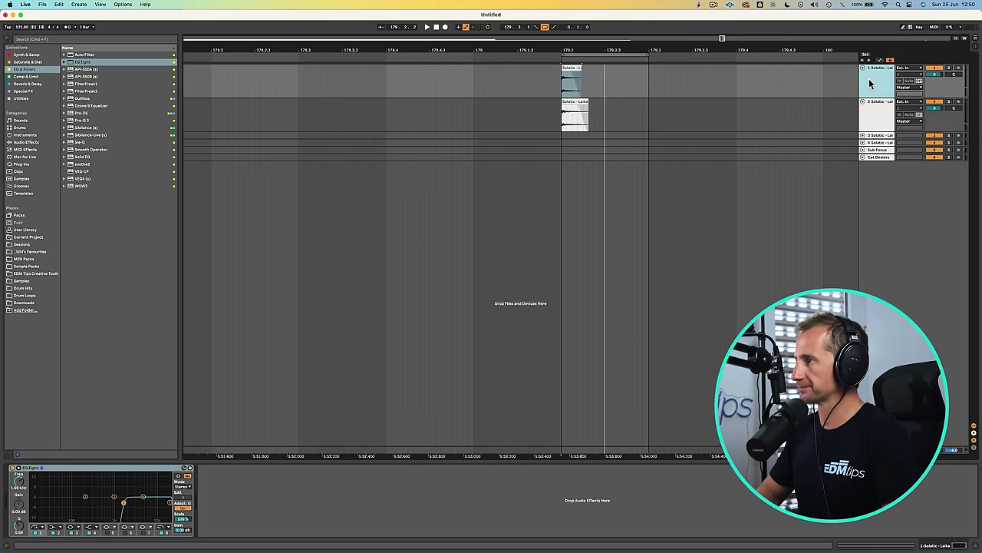
key(super+d)
click(876, 100)
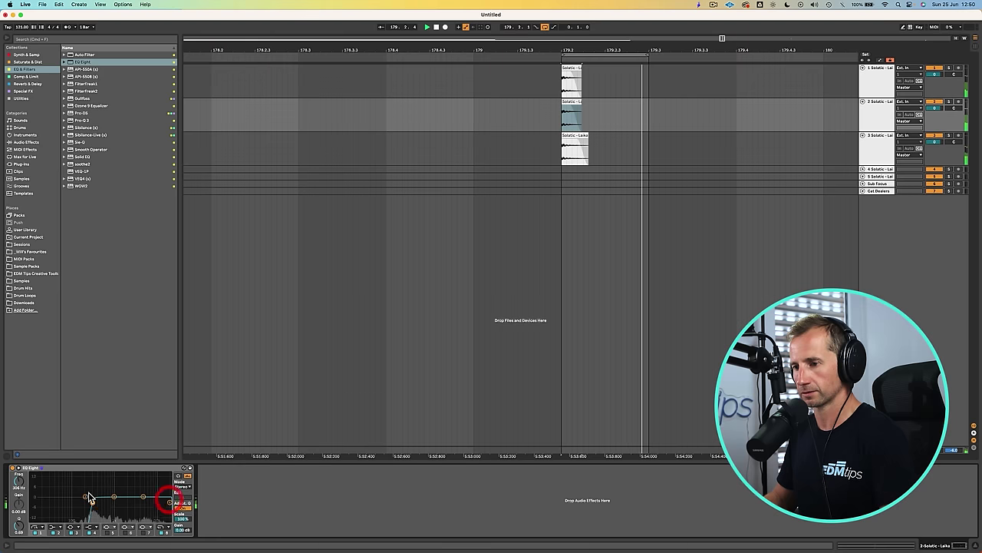
drag(170, 502, 125, 502)
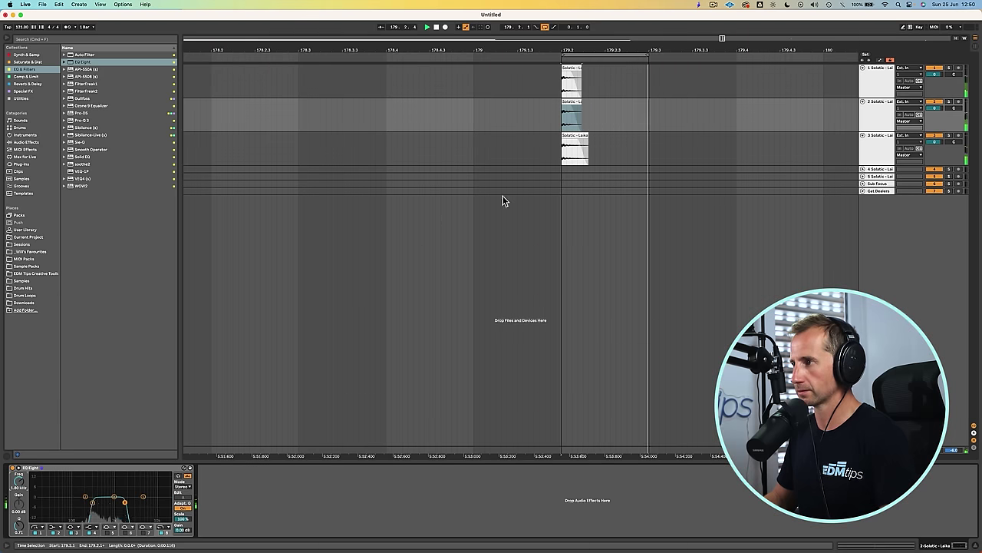
mouse_move(581, 103)
mouse_down()
mouse_move(572, 103)
mouse_move(603, 103)
mouse_move(578, 103)
mouse_up()
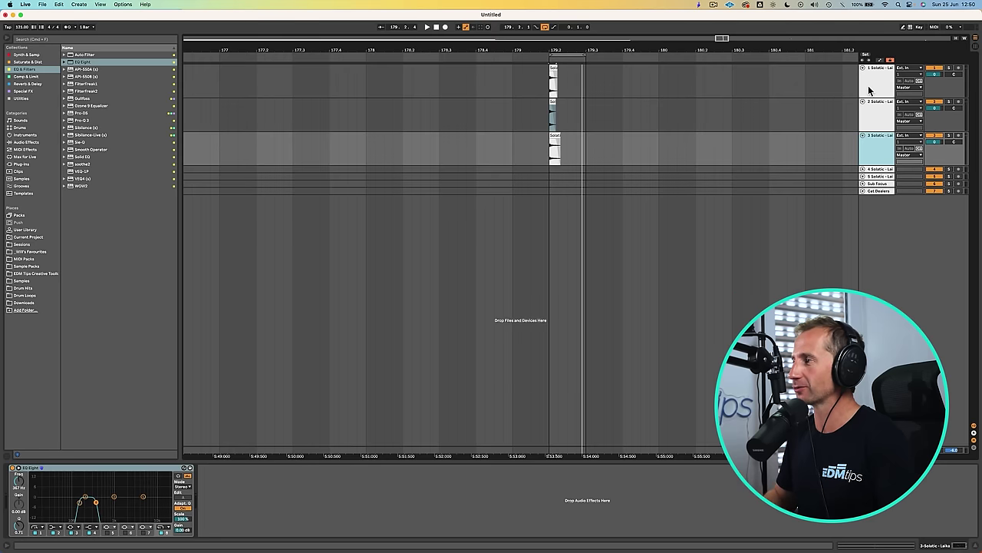
Delete the three tracks containing the EQ-filtered Solatic slices
shift+click(868, 88)
key(Delete)
drag(849, 49, 665, 49)
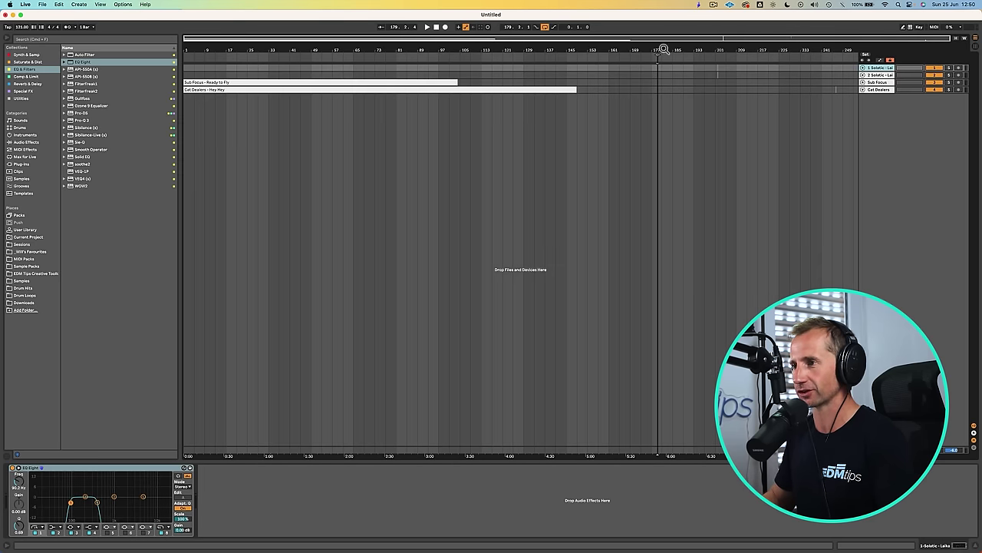
Unfold and solo the Sub Focus track
click(874, 82)
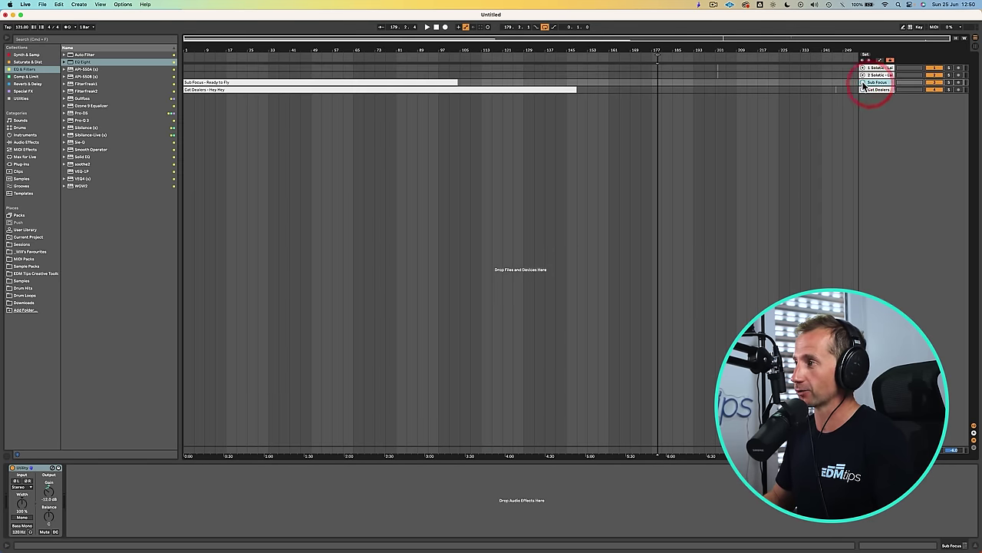
click(862, 83)
click(950, 82)
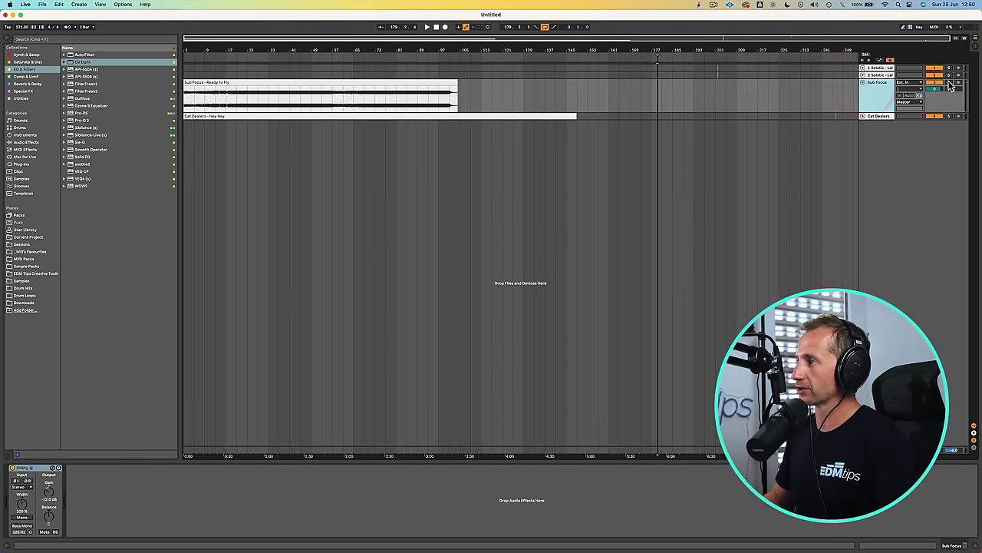
Audition the Sub Focus track around bars 37 and 51 to look for a usable drum hit
click(245, 97)
click(283, 96)
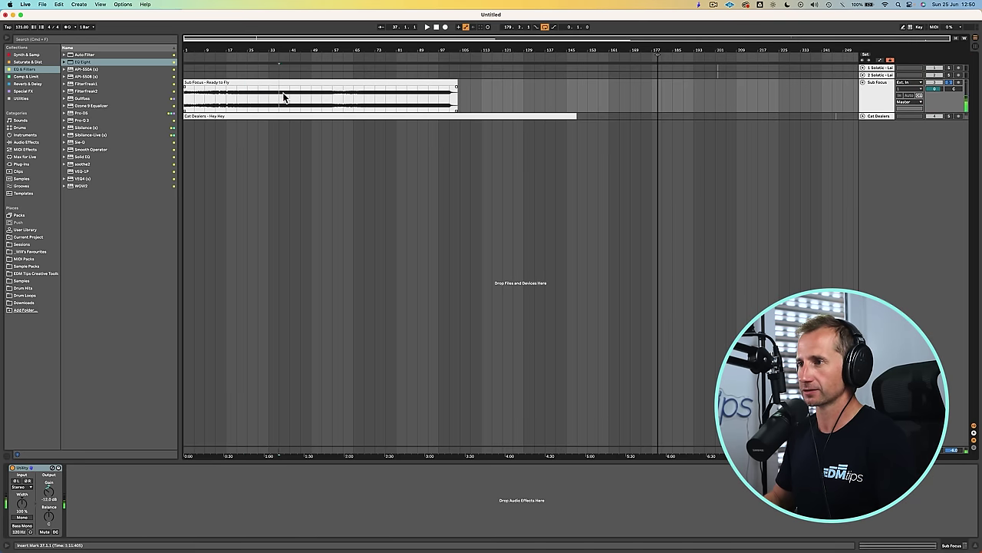
key(space)
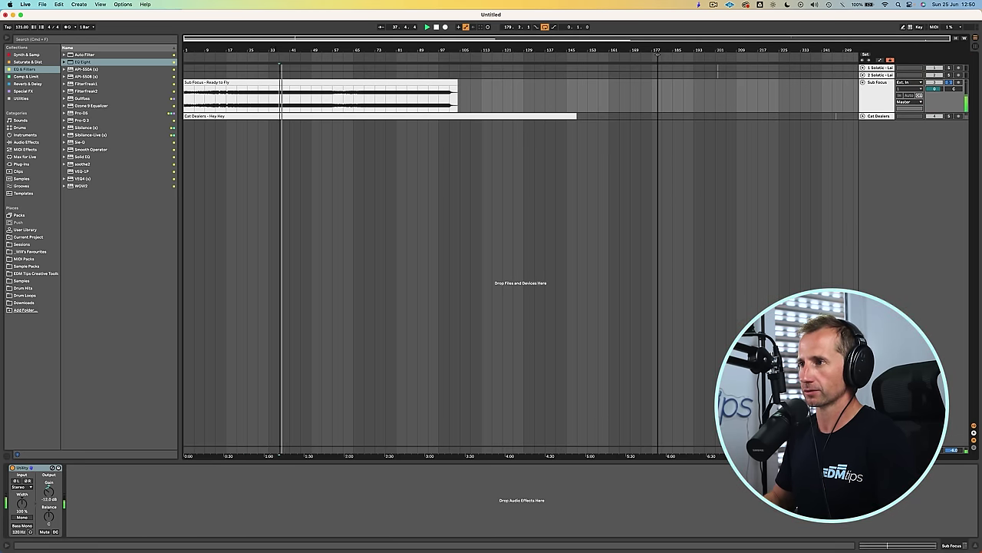
scroll(283, 96, up, 1)
click(435, 101)
click(321, 63)
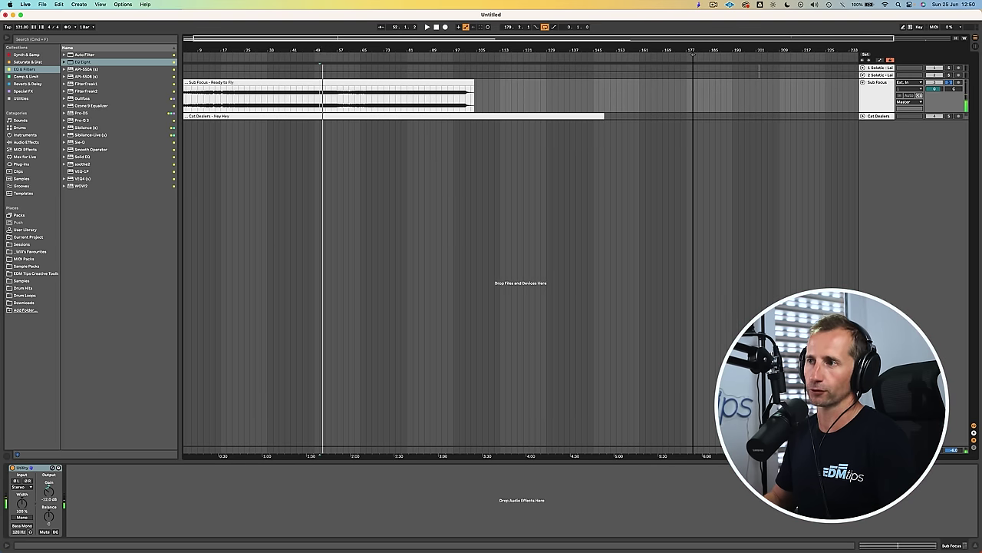
drag(311, 53, 311, 116)
drag(298, 52, 297, 84)
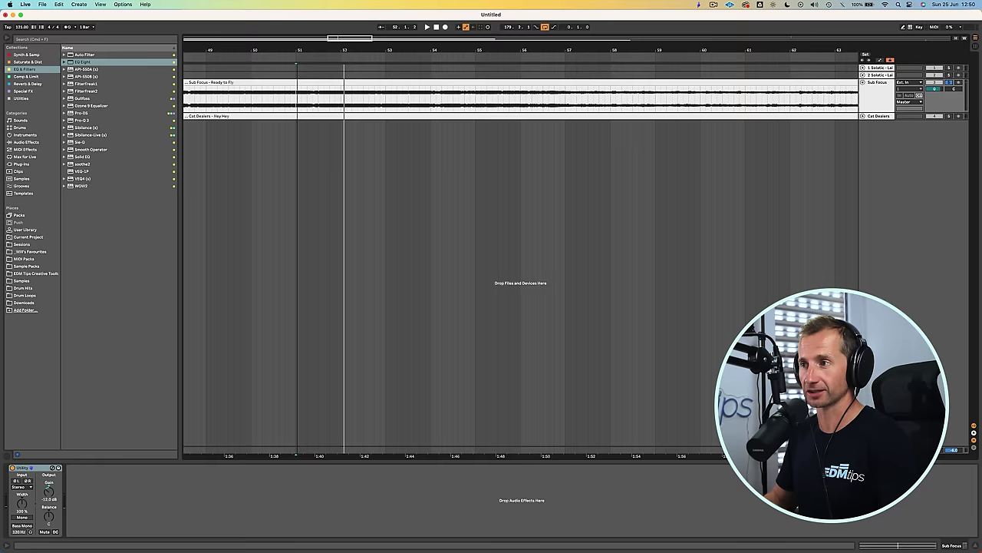
scroll(269, 99, up, 3)
click(268, 97)
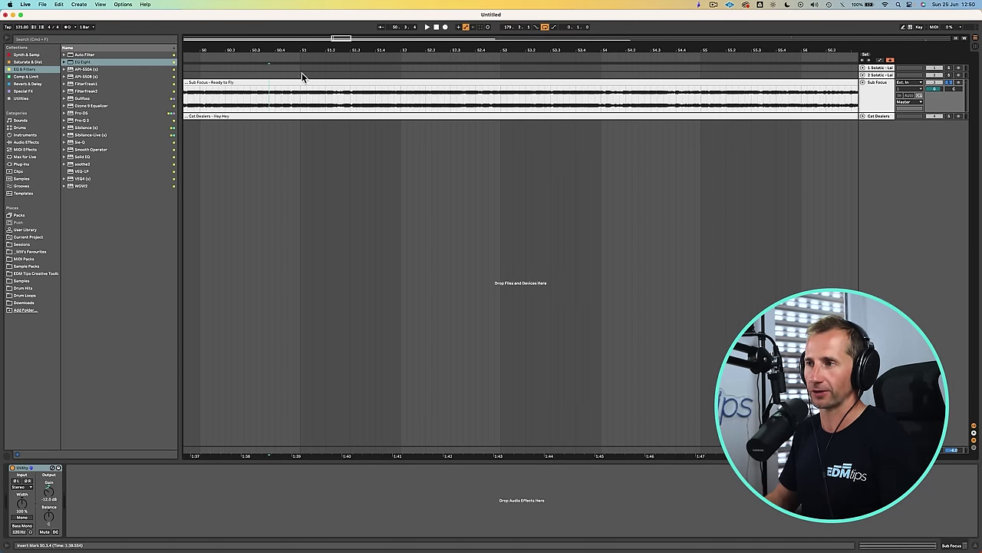
key(space)
scroll(302, 54, up, 4)
click(382, 93)
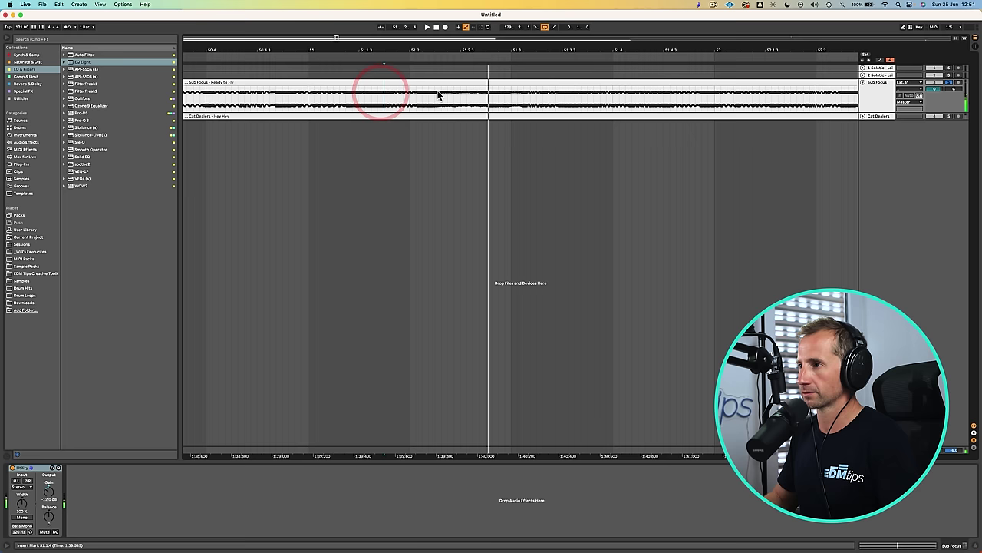
click(417, 95)
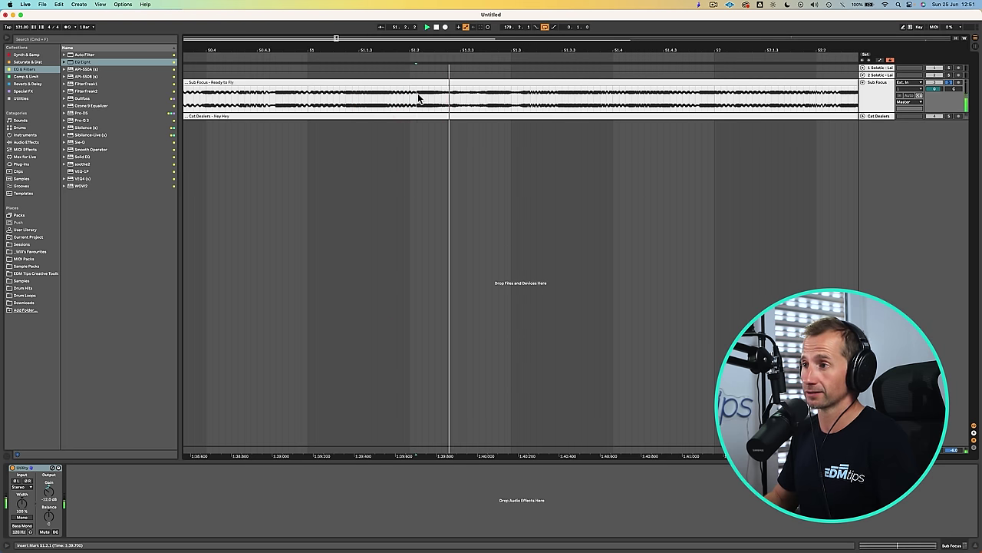
click(418, 95)
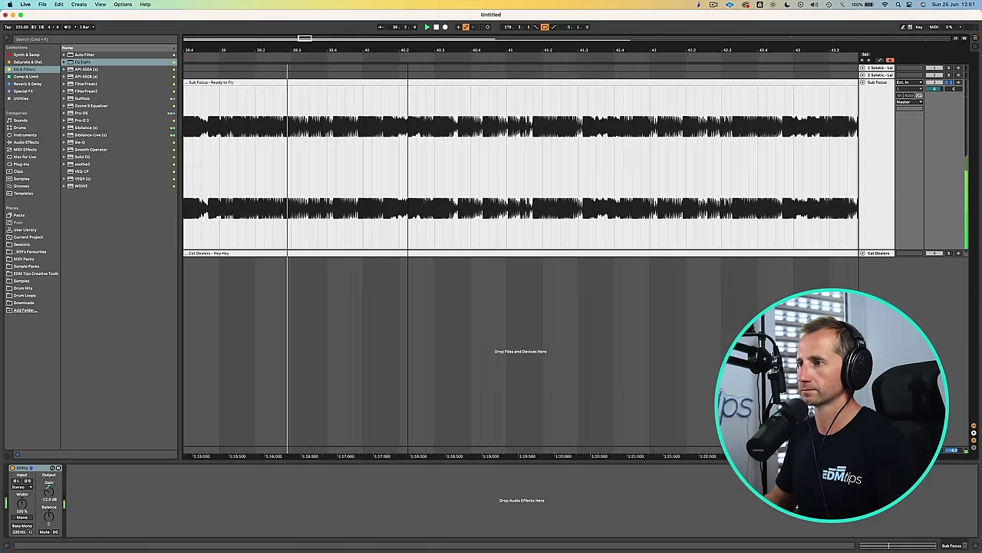
Split the Sub Focus clip at 39.3.4 and 39.4.1 to isolate the drum hit between them
drag(420, 51, 496, 50)
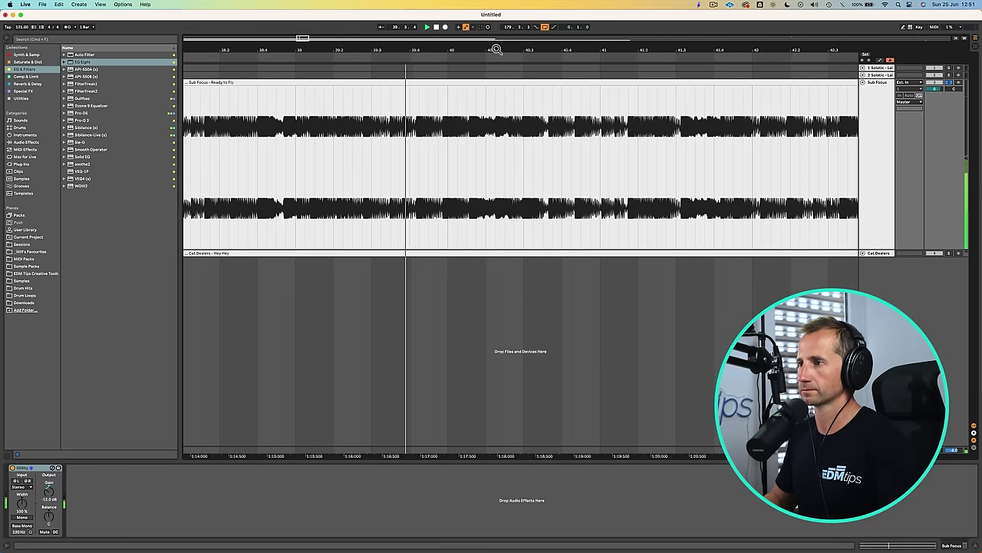
key(space)
click(383, 125)
click(386, 127)
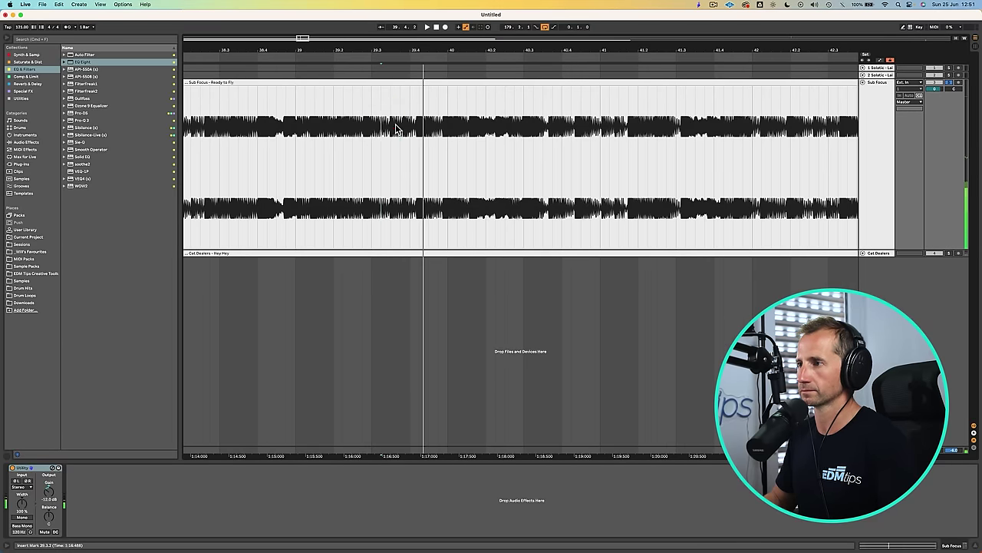
click(397, 121)
scroll(393, 132, up, 5)
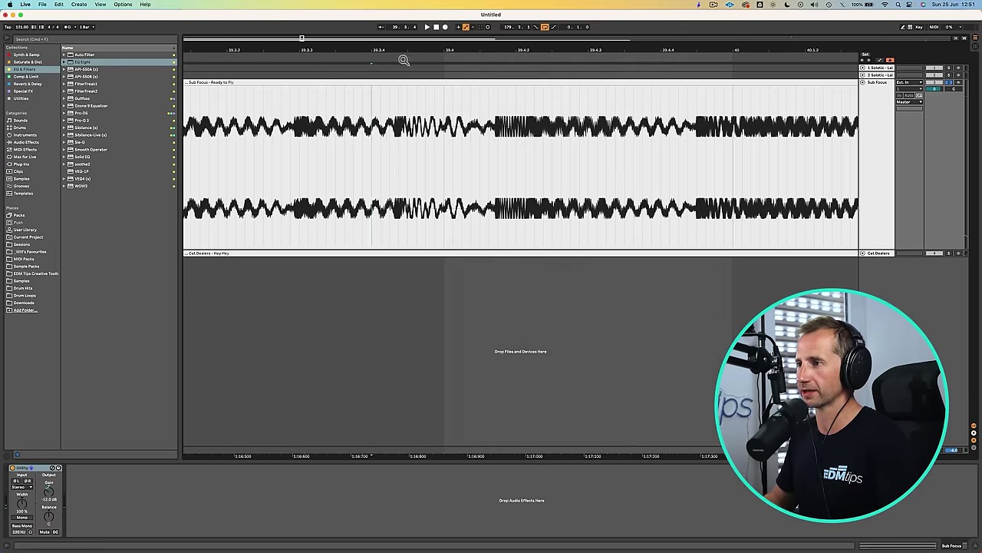
click(387, 132)
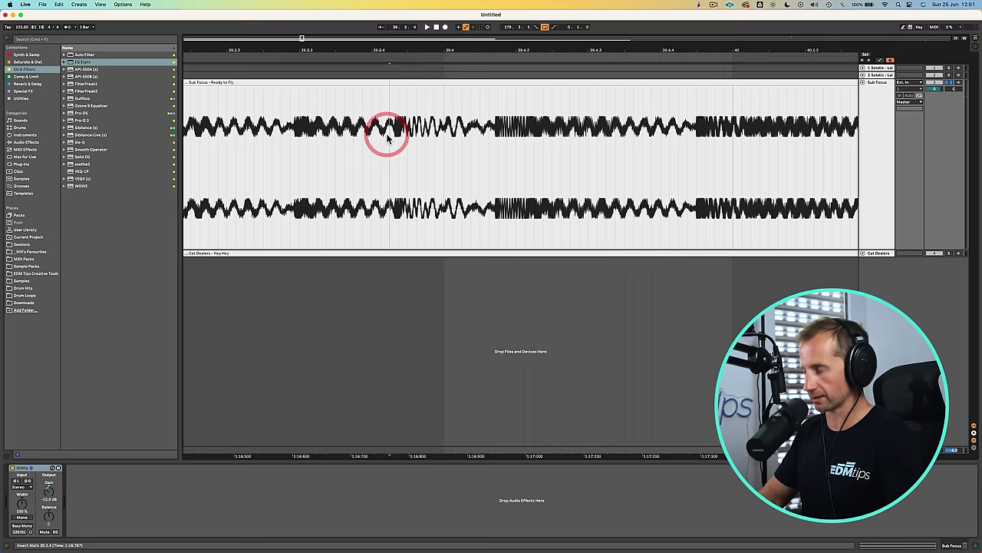
click(496, 141)
key(super+e)
Move the isolated drum slice onto a new audio track below Sub Focus, then solo and play that track
click(868, 145)
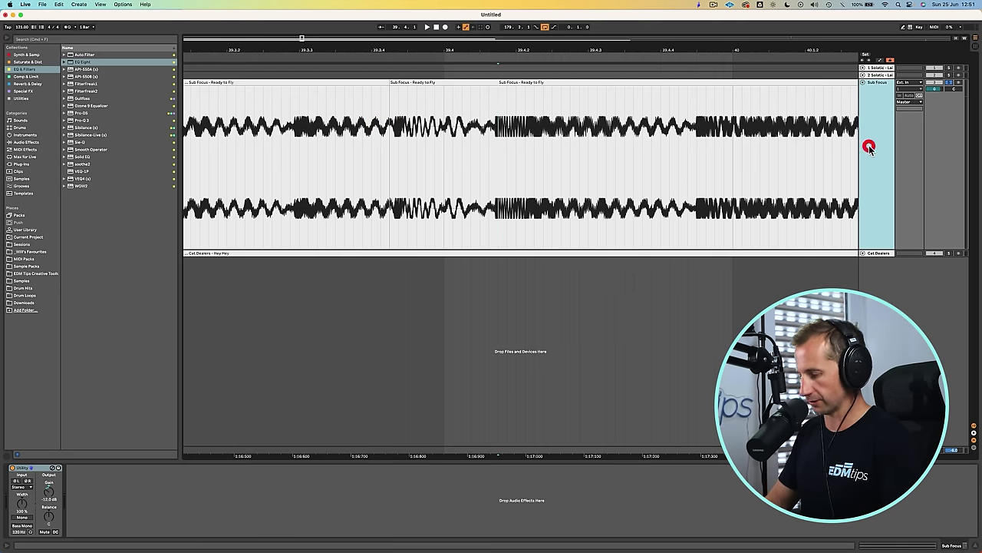
key(super+t)
click(453, 81)
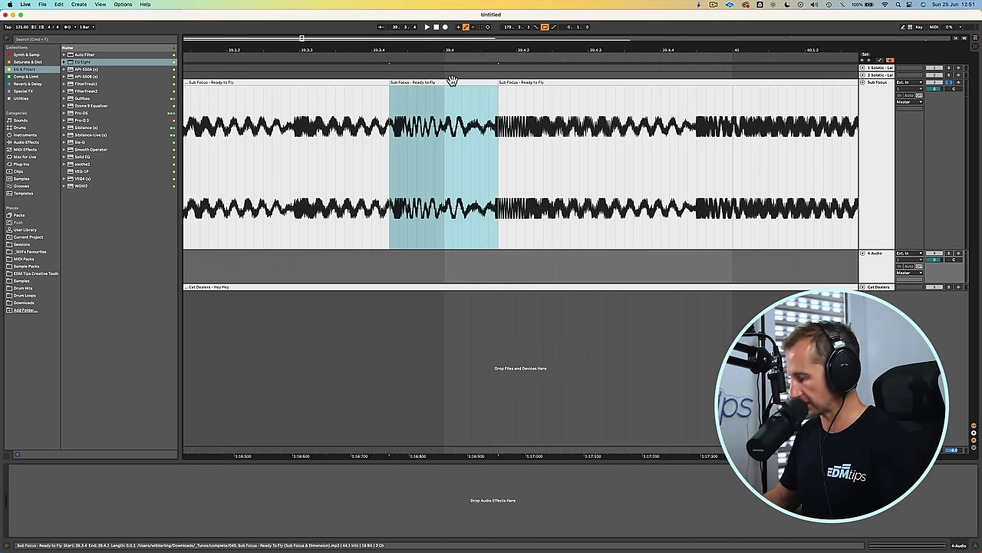
drag(453, 81, 449, 264)
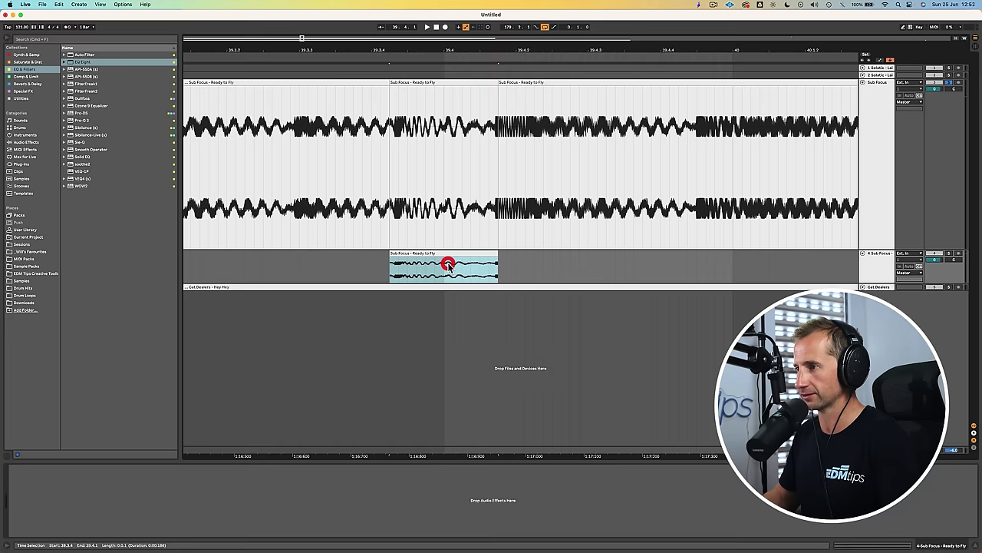
click(948, 249)
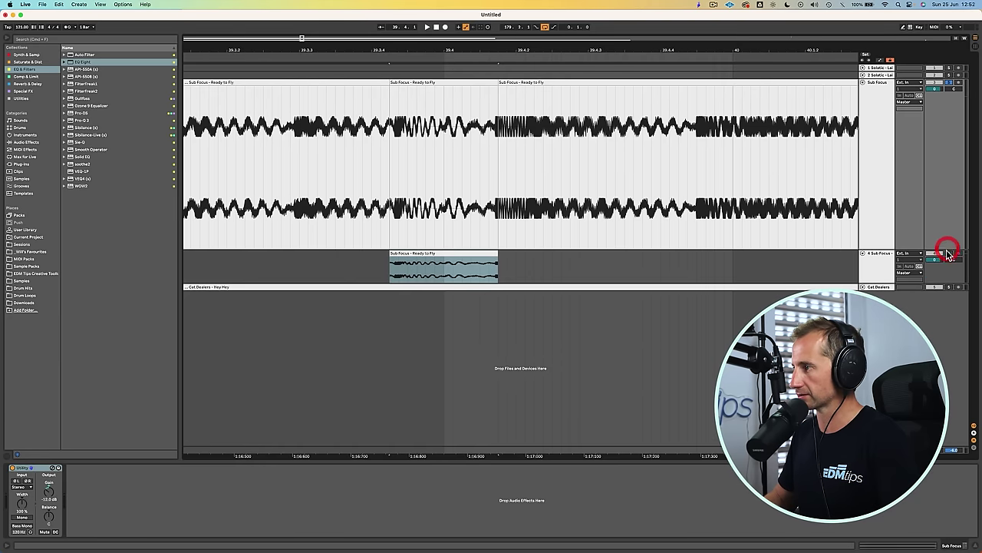
key(space)
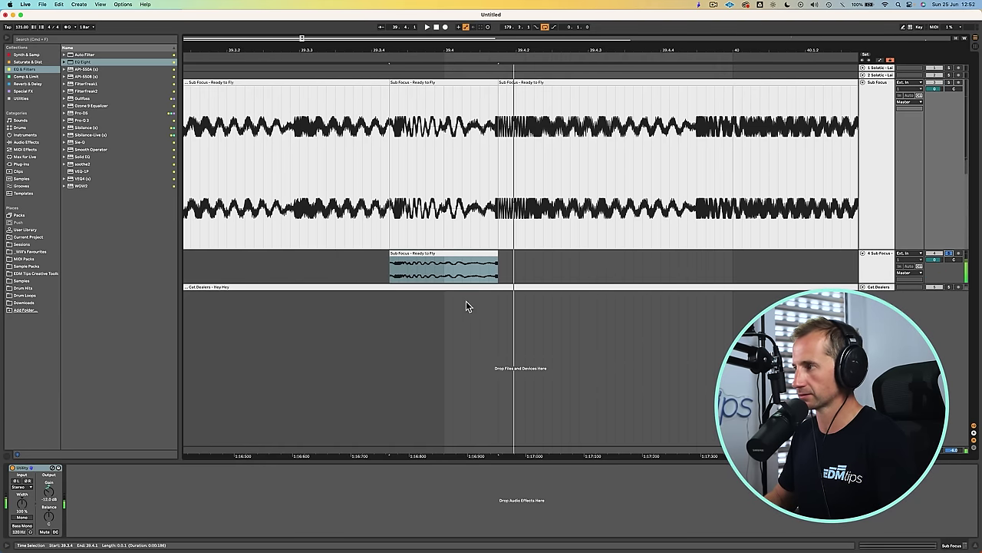
Set the slice's start marker to the hit's transient and trim the clip's end slightly
click(879, 271)
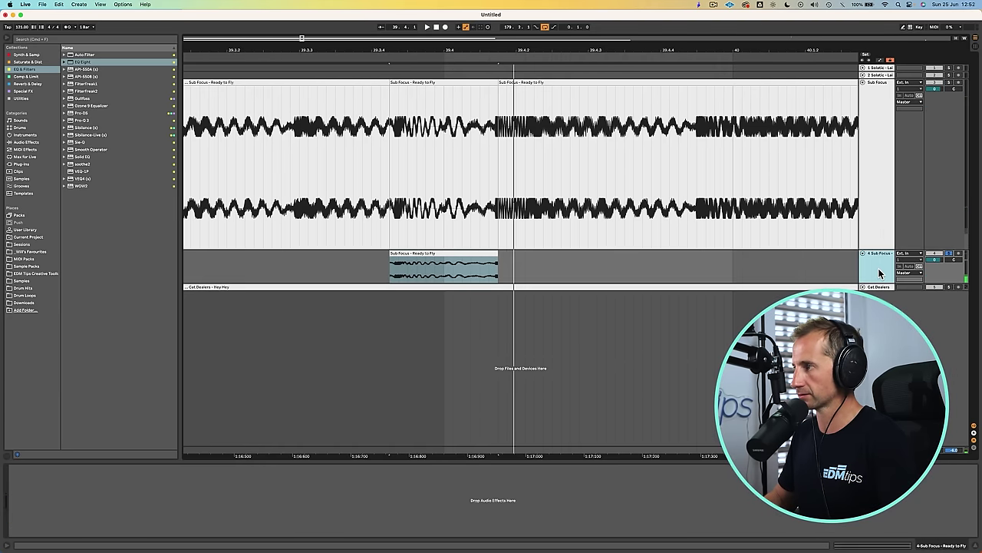
click(444, 253)
double_click(443, 253)
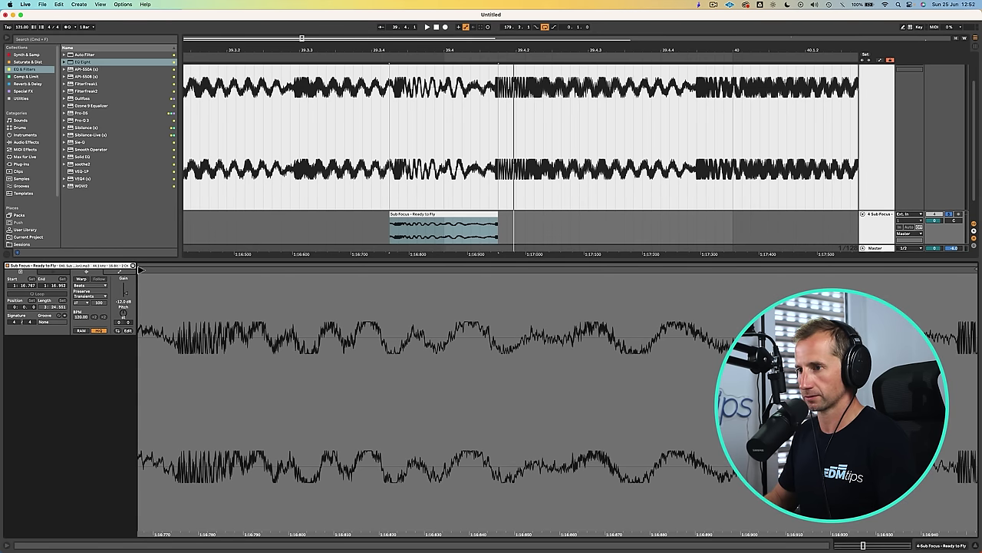
drag(140, 268, 179, 269)
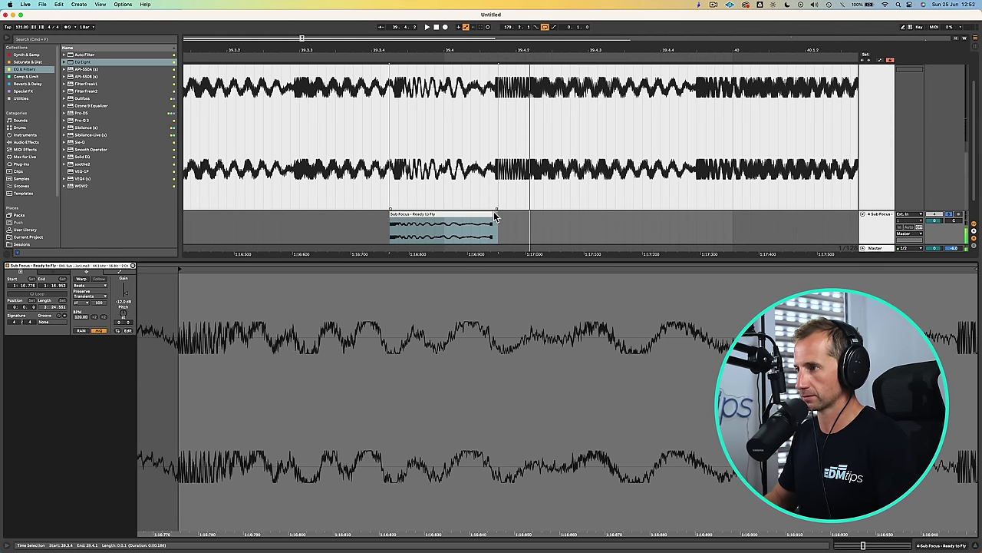
drag(495, 218, 490, 217)
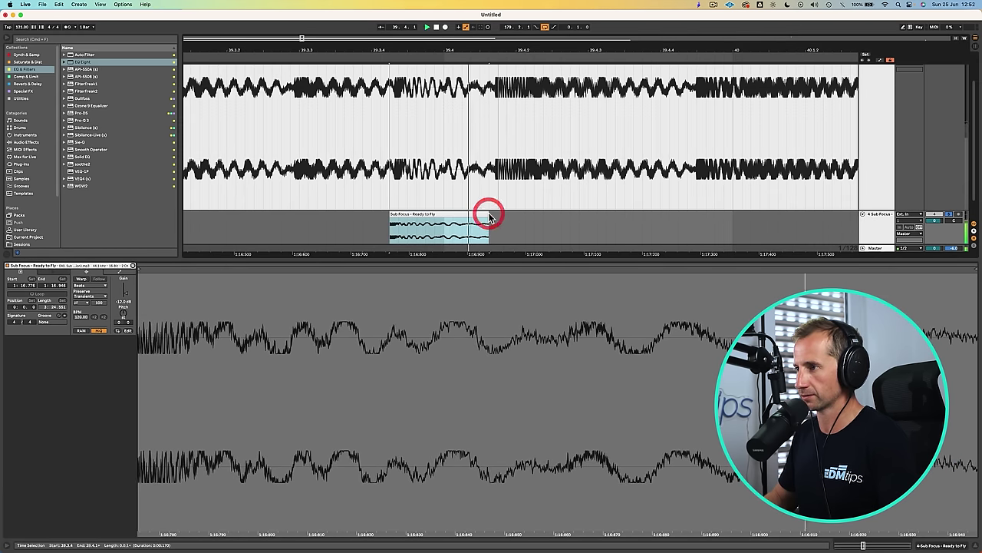
key(space)
key(shift+Tab)
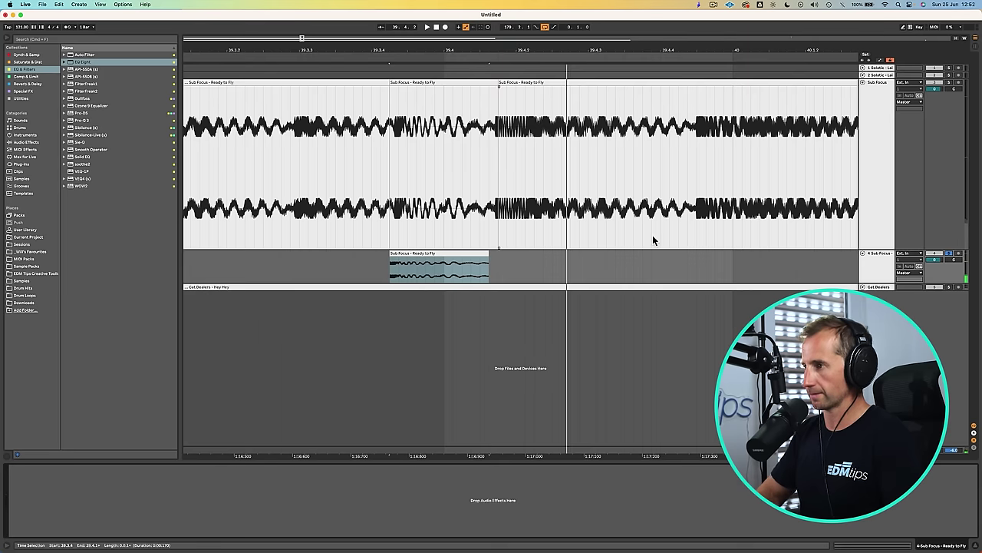
Duplicate the drum slice's track twice and delete the original Sub Focus track
click(878, 269)
key(super+d)
key(super+d)
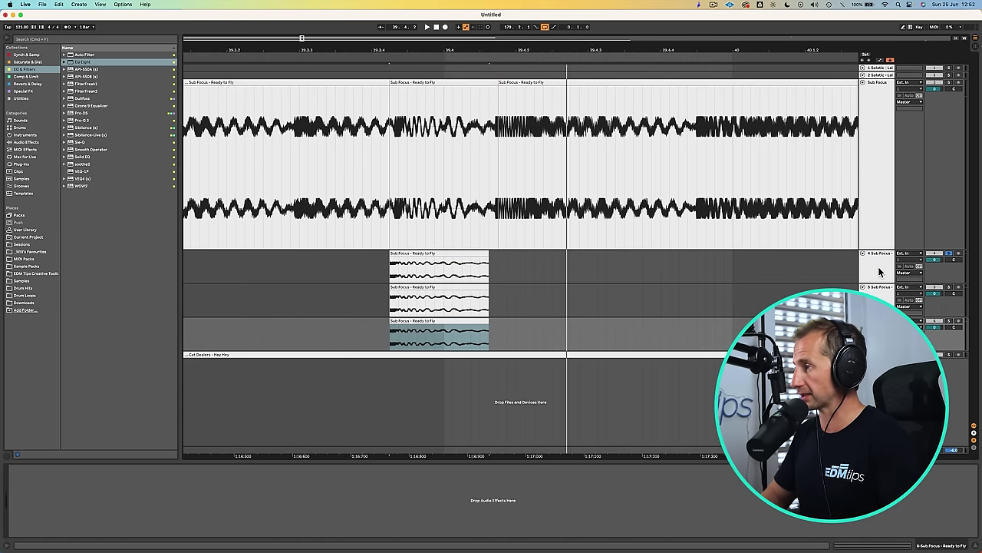
click(882, 266)
click(886, 119)
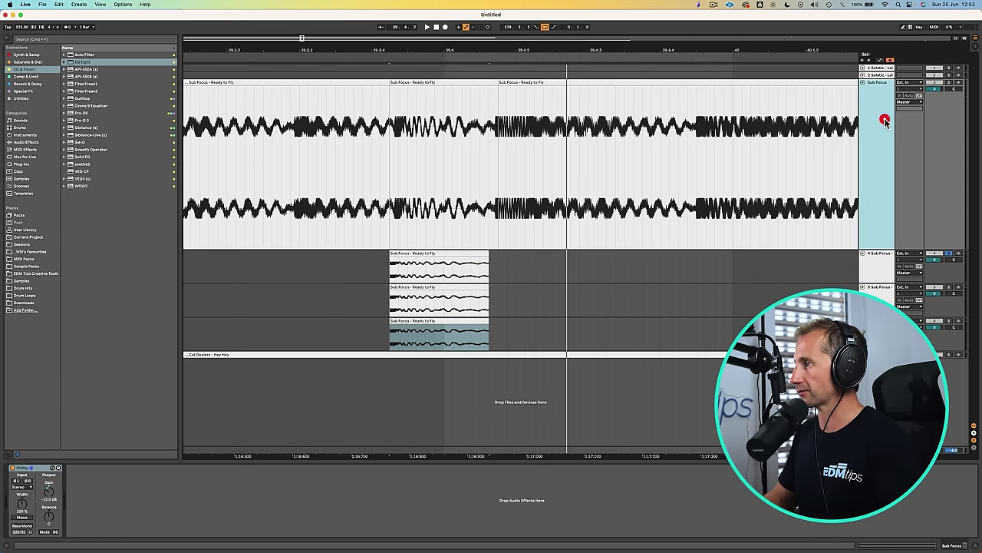
key(Delete)
Add EQ Eight to the first Sub Focus slice track, disable its low cut and set the high cut to 123 Hz
click(872, 108)
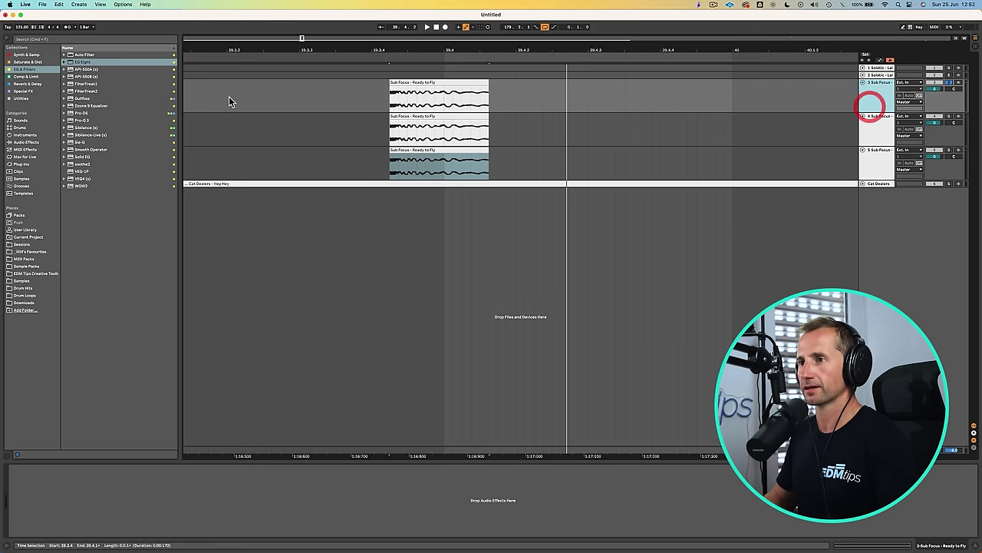
drag(90, 62, 92, 63)
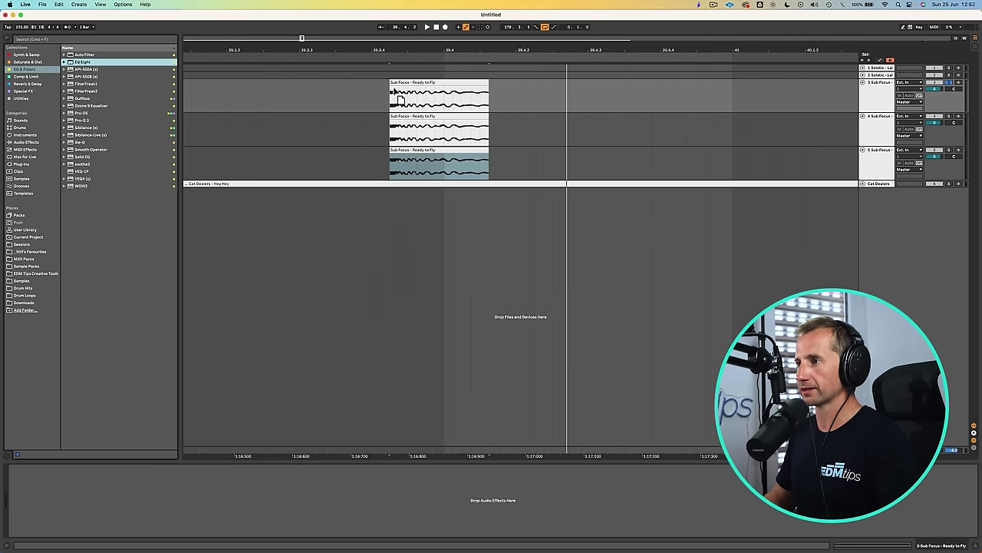
drag(405, 100, 403, 96)
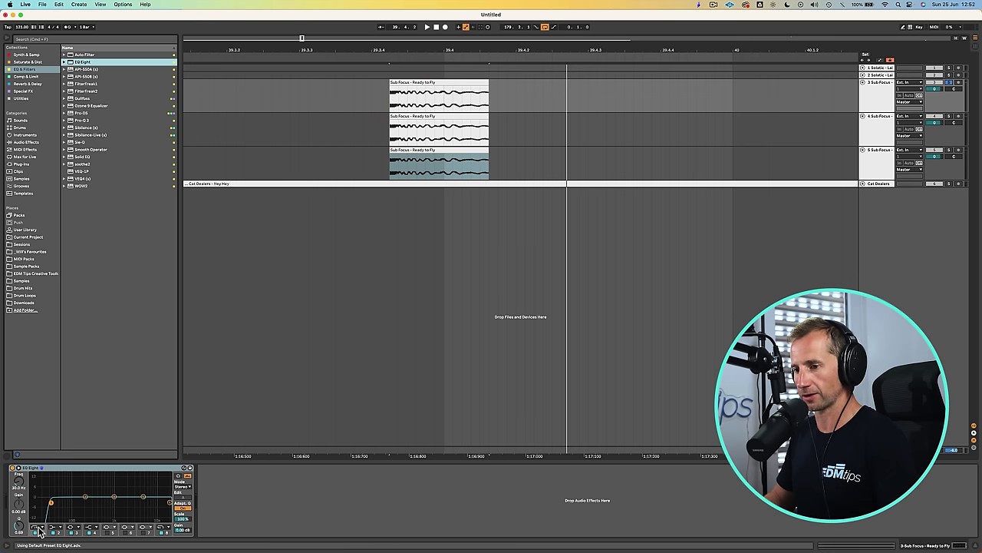
click(169, 503)
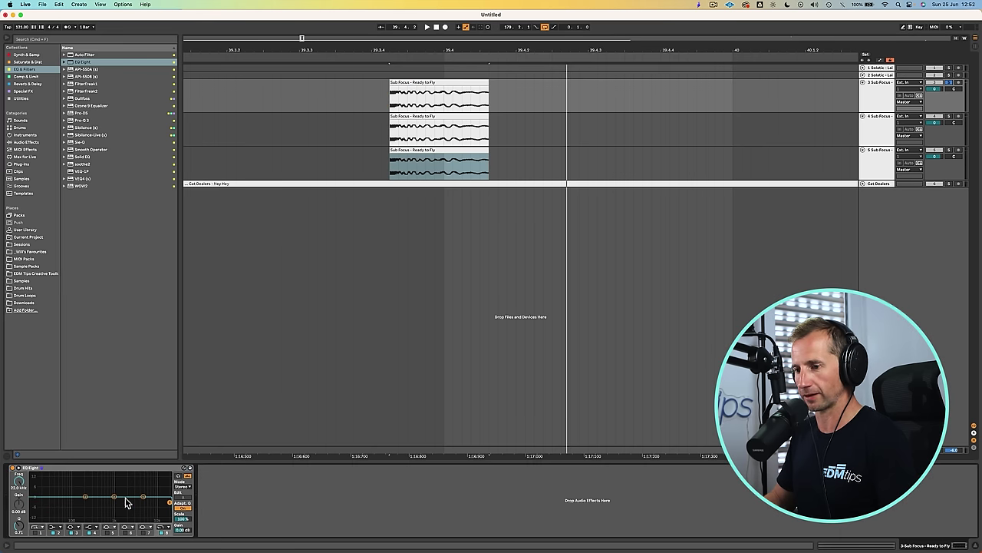
drag(19, 482, 19, 545)
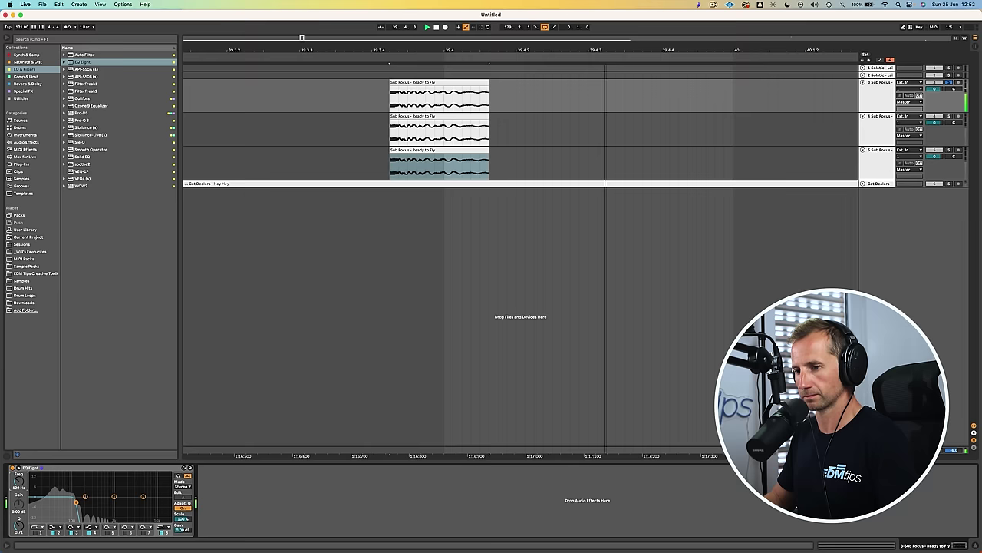
Move all three Sub Focus slices together so they start at 39.4.1
click(393, 86)
shift+click(406, 115)
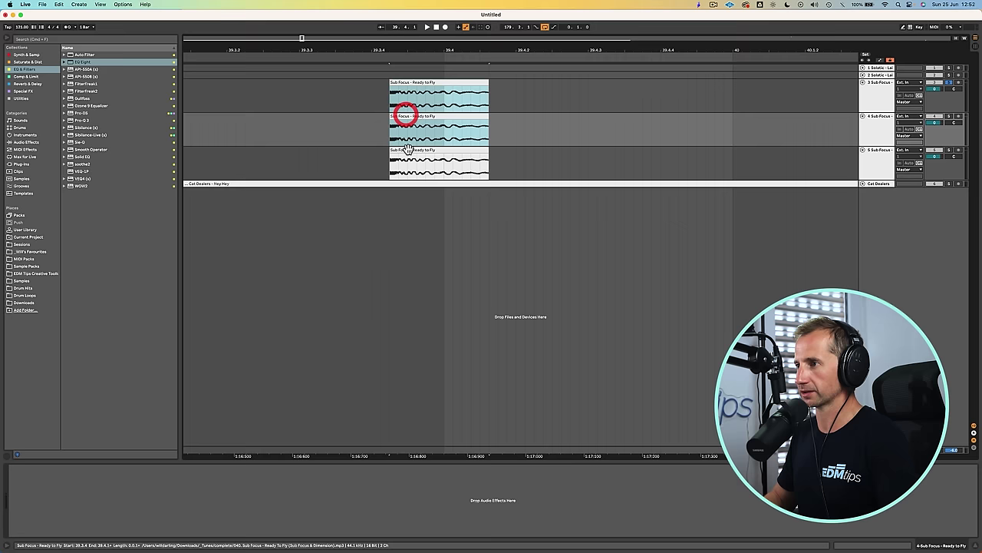
shift+click(408, 149)
drag(417, 83, 443, 92)
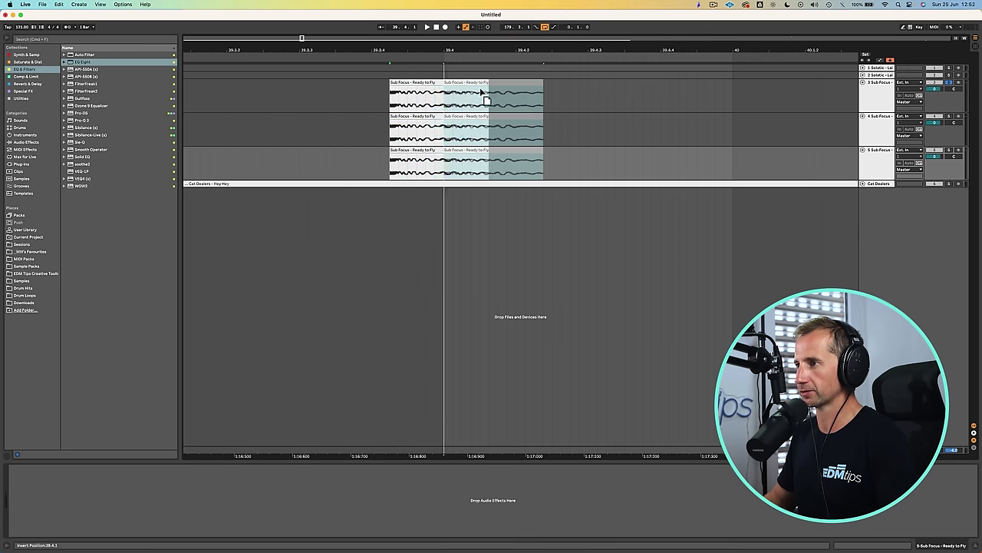
click(481, 91)
Loop playback from 39.4.1 to 40.1.1 and add a fade-out to the end of the first slice
drag(479, 83, 731, 112)
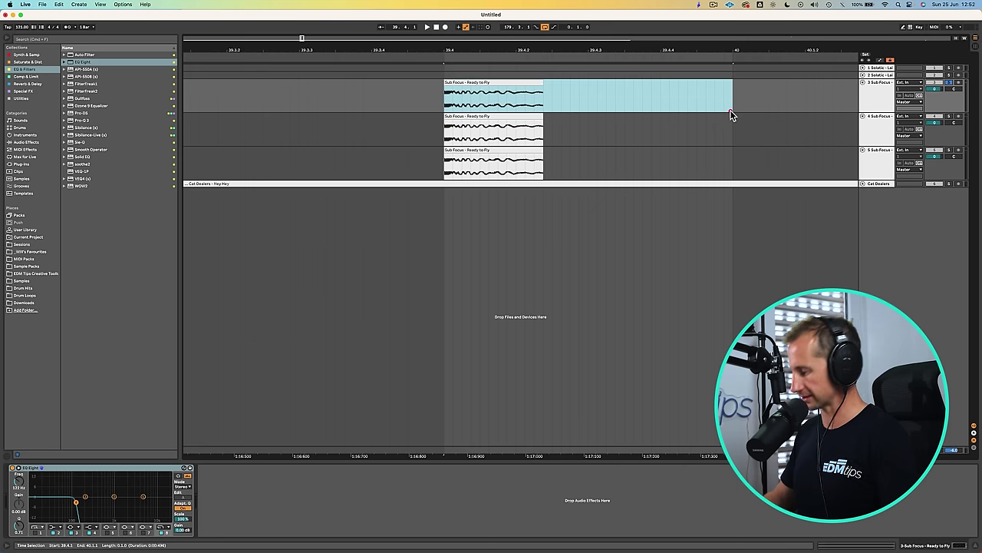
key(super+l)
key(space)
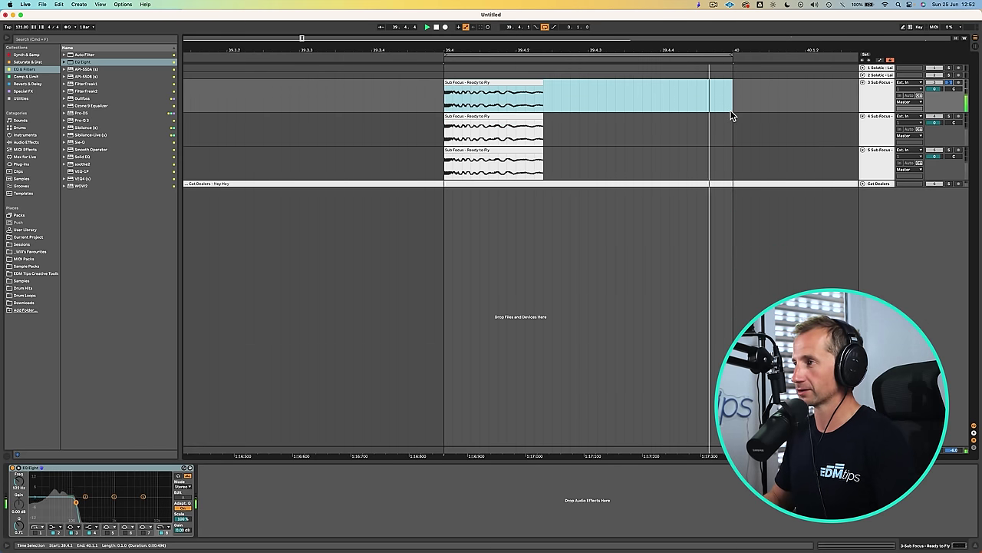
click(537, 89)
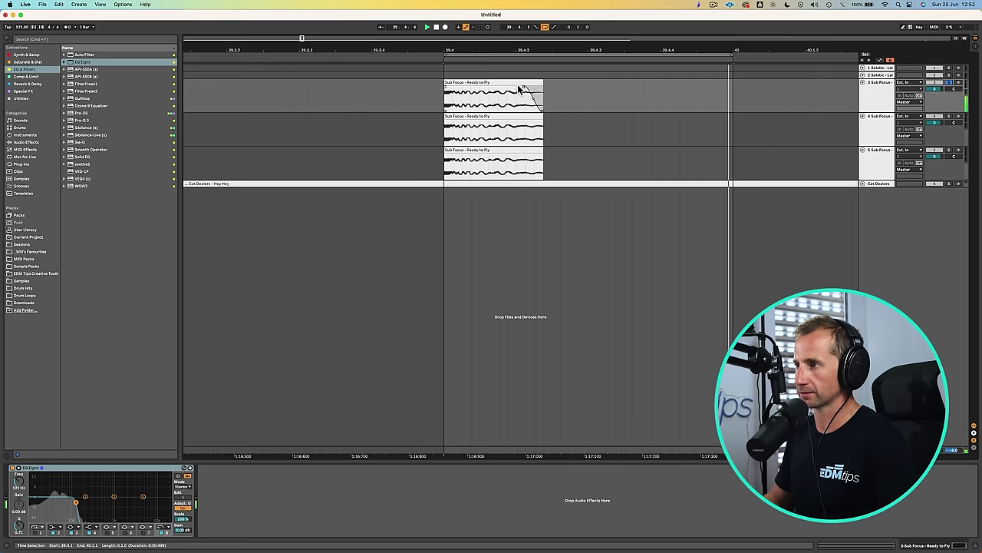
drag(538, 90, 515, 91)
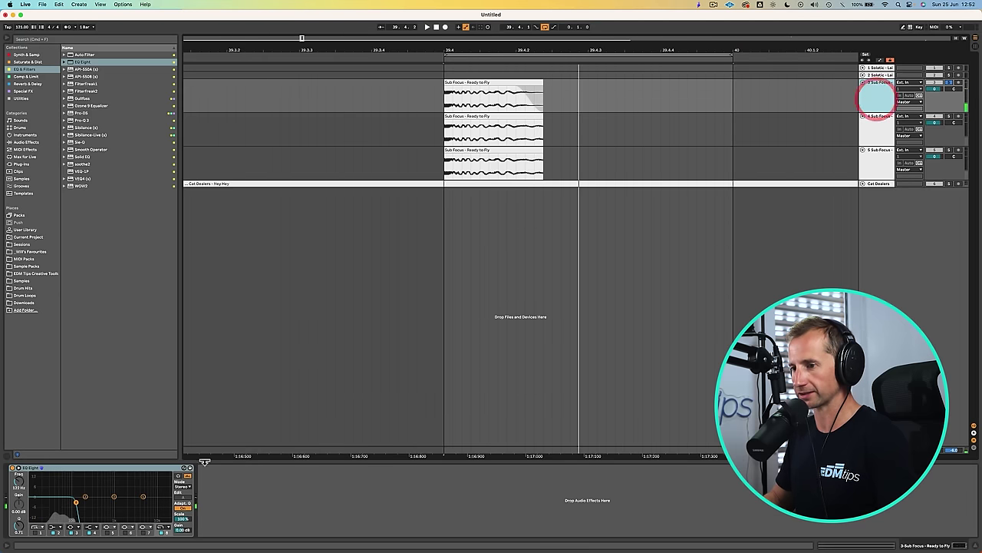
Copy the first slice's EQ Eight to the second Sub Focus track, enable its low cut and raise its high cut to 1.58 kHz
click(145, 466)
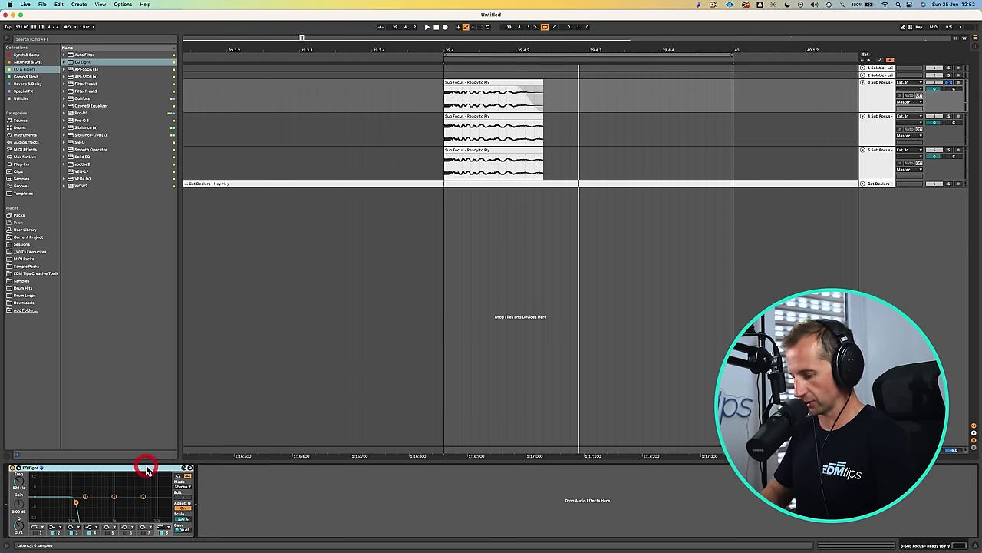
click(866, 140)
click(384, 519)
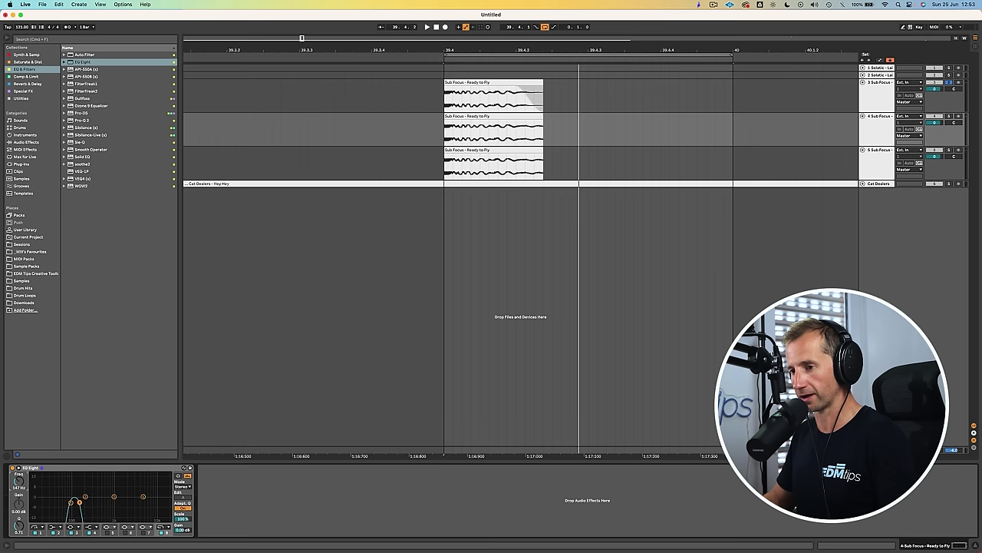
key(space)
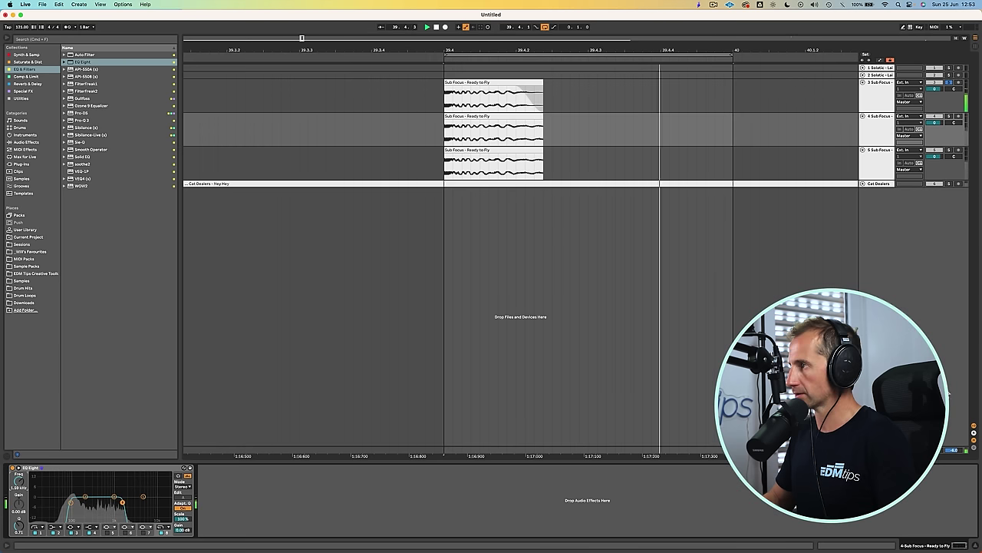
Solo the second Sub Focus slice and narrow its band-pass, lowering the high cut below 306 Hz and setting the low cut to 79.8 Hz
click(948, 116)
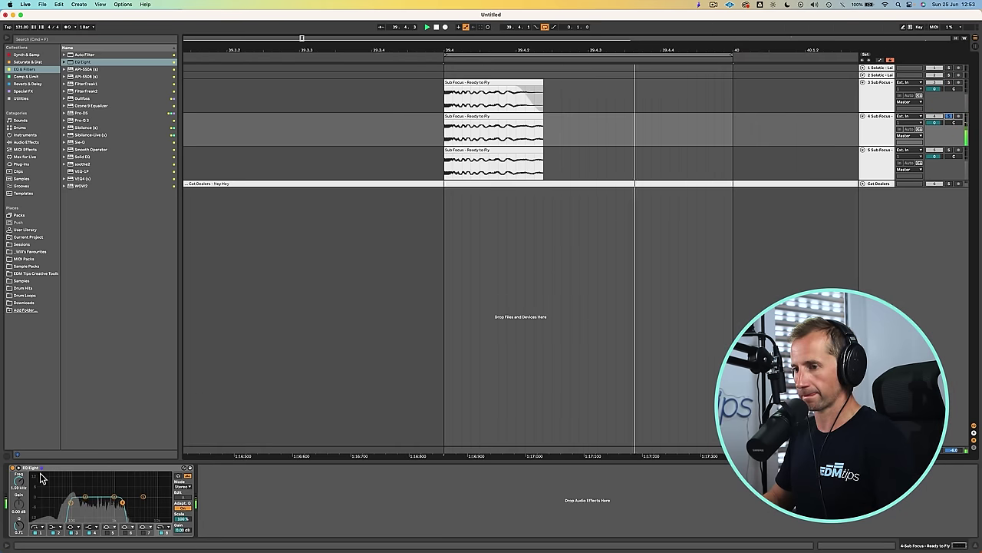
drag(17, 485, 17, 507)
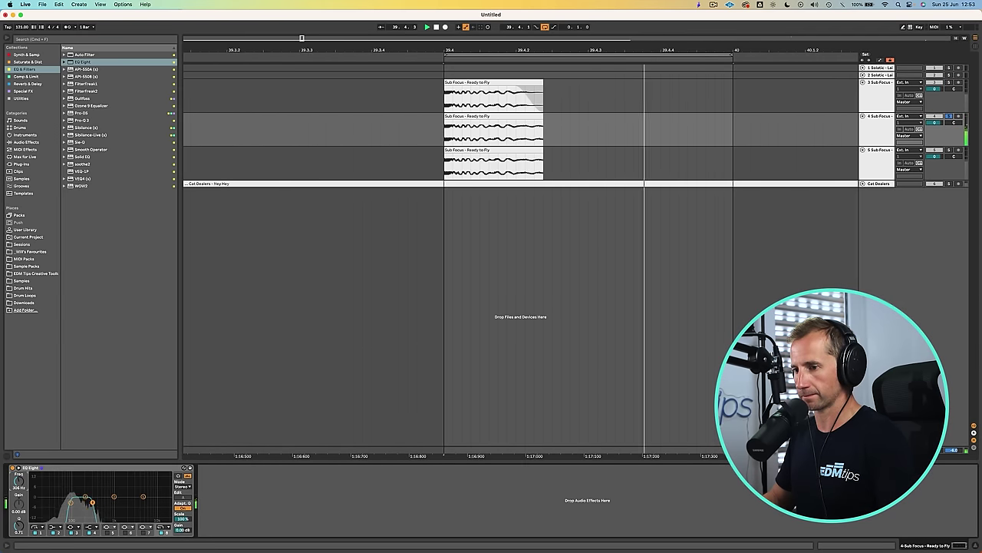
click(71, 502)
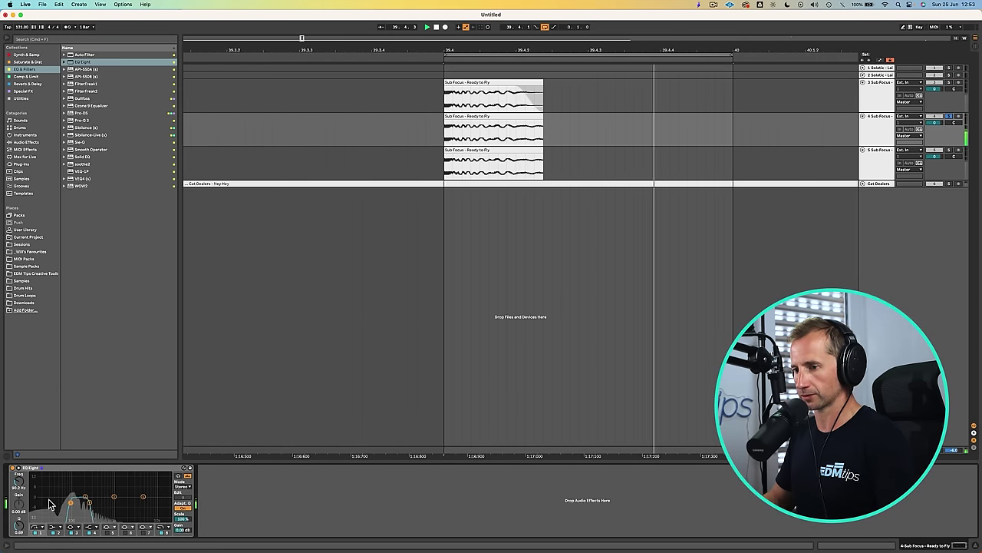
drag(23, 485, 23, 493)
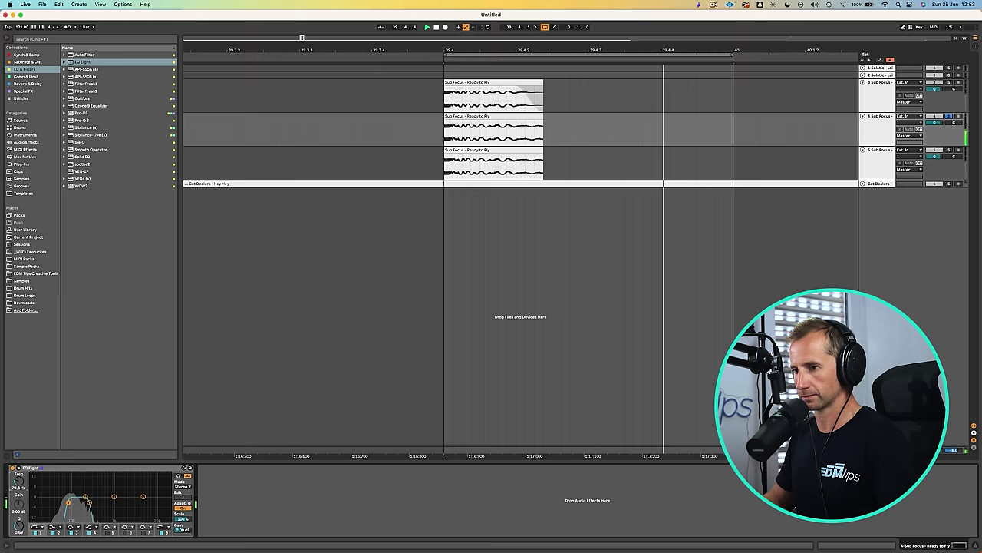
Shorten the second Sub Focus slice to about half its length and give its end a fade-out
drag(542, 118, 461, 121)
key(space)
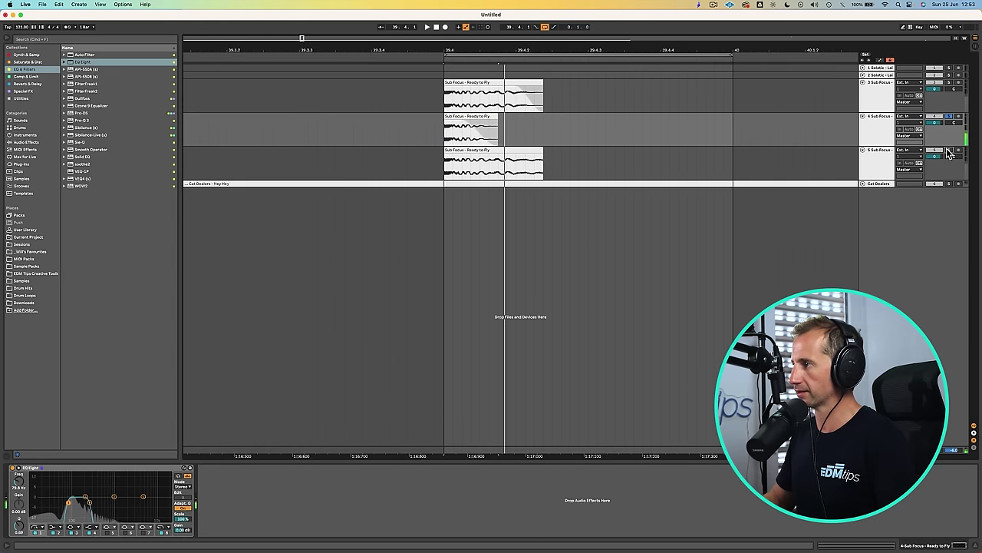
Solo the third Sub Focus track, add EQ Eight and set its low cut to 1.41 kHz
click(888, 159)
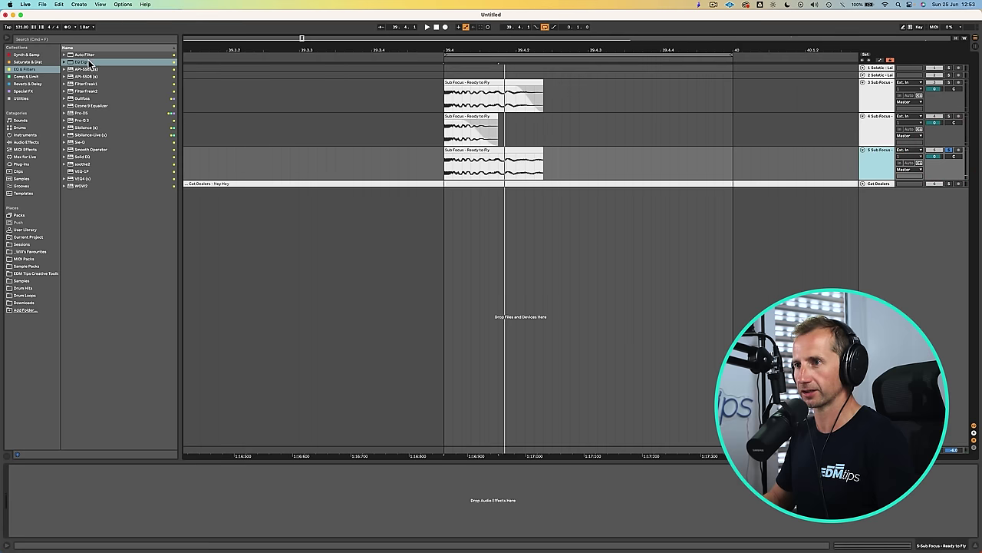
drag(89, 63, 399, 123)
drag(457, 158, 455, 156)
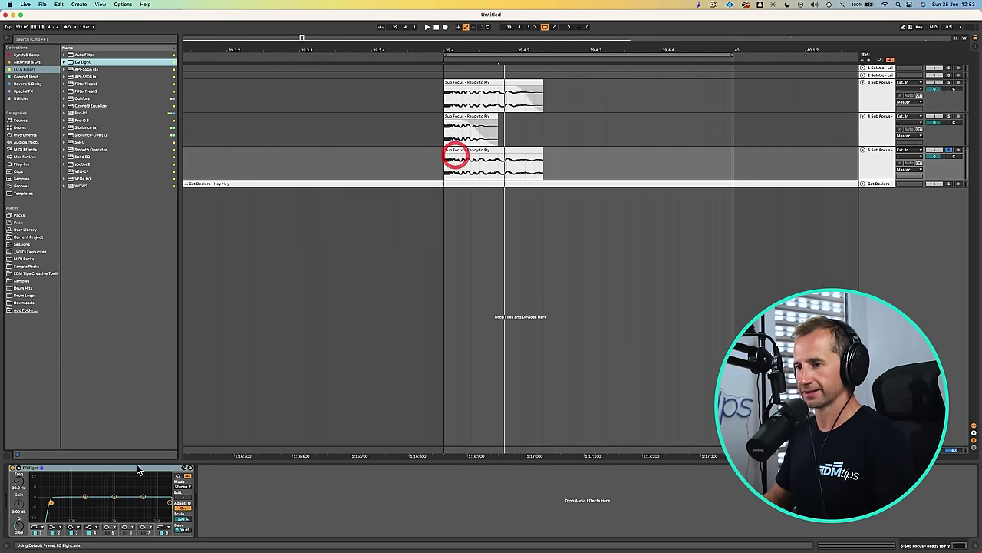
click(22, 478)
key(space)
drag(22, 478, 23, 418)
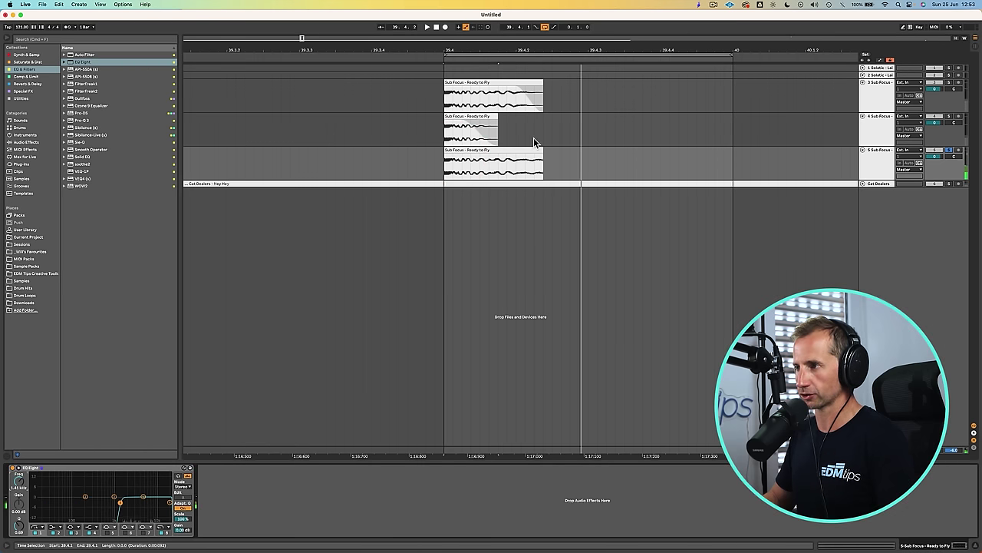
Shorten the third Sub Focus slice with a fade-out and sweep its low cut down to 133 Hz and back up to the mids
drag(538, 150, 474, 151)
key(space)
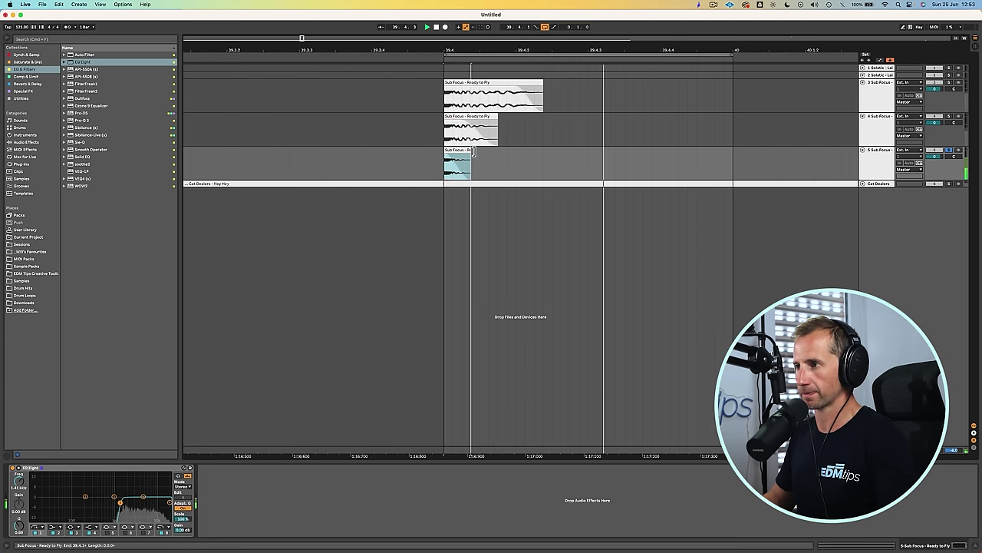
click(456, 156)
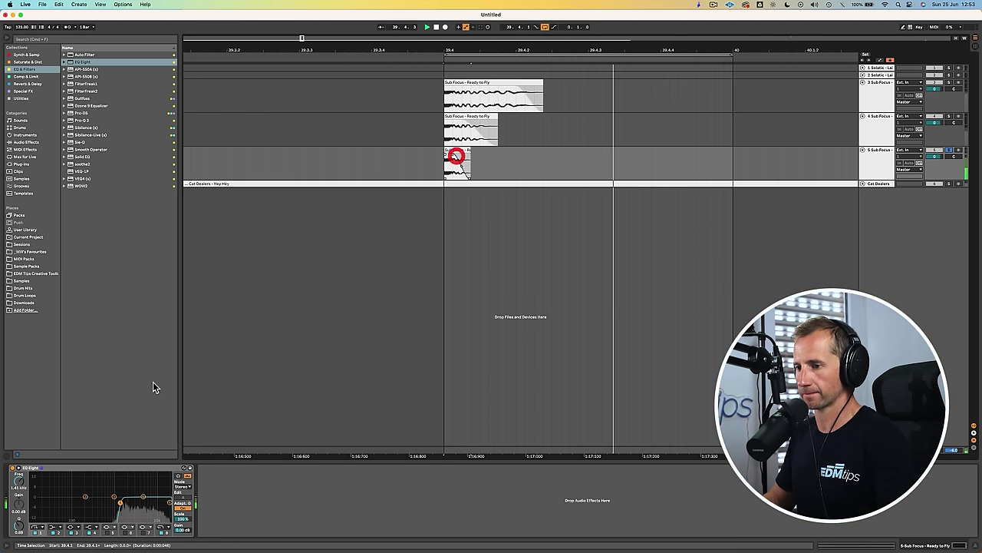
drag(18, 480, 18, 524)
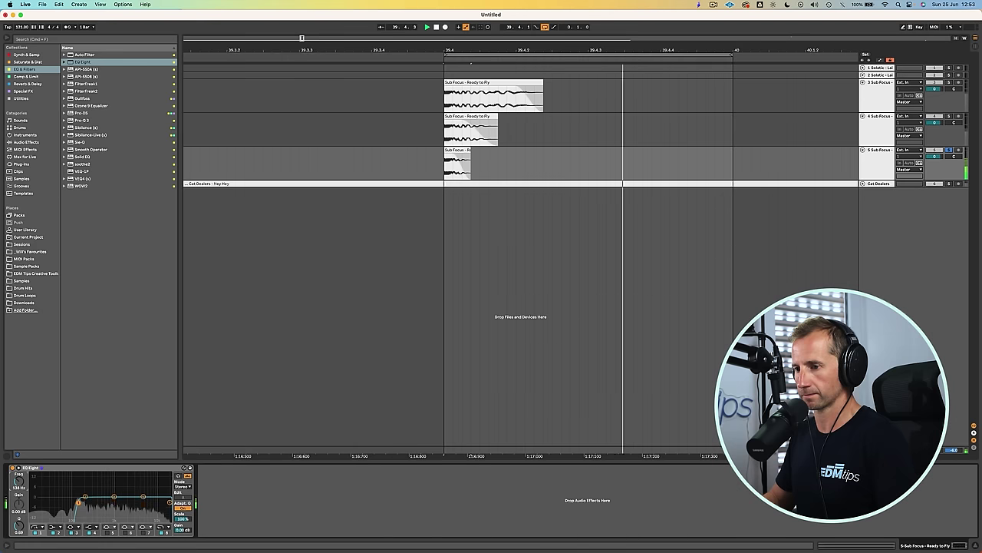
drag(78, 502, 112, 501)
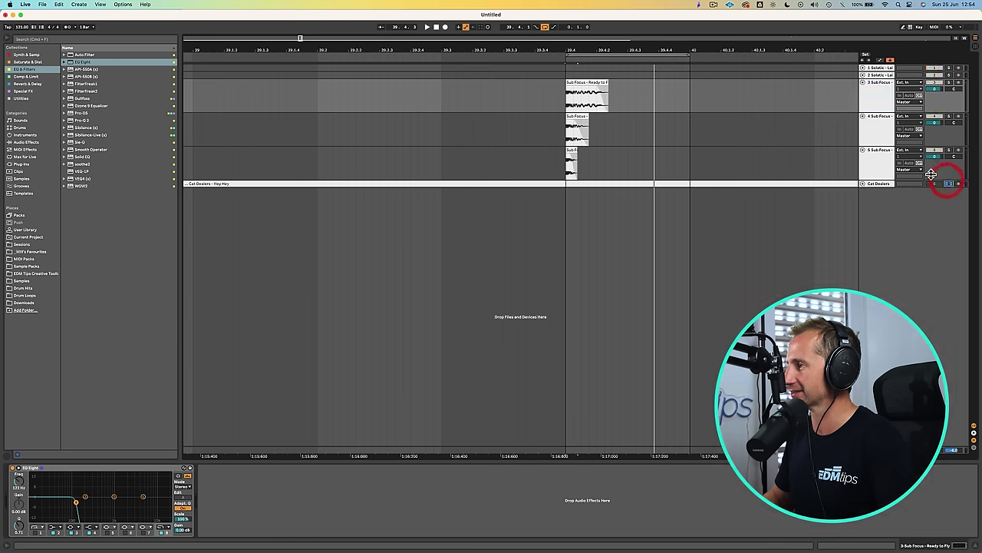
Expand the soloed Cat Dealers track and audition the song's intro and other passages to find a clean drum hit
click(863, 184)
double_click(579, 48)
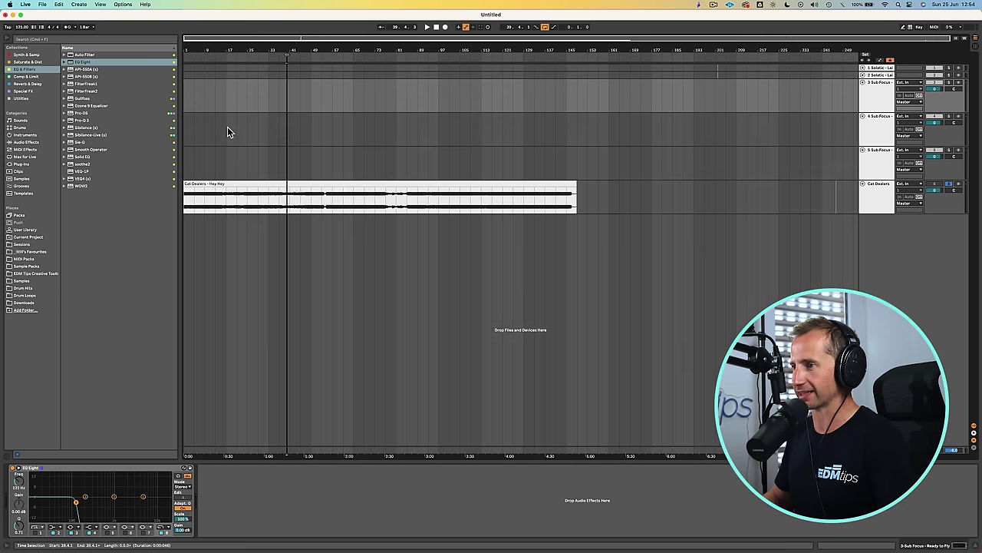
click(185, 200)
key(space)
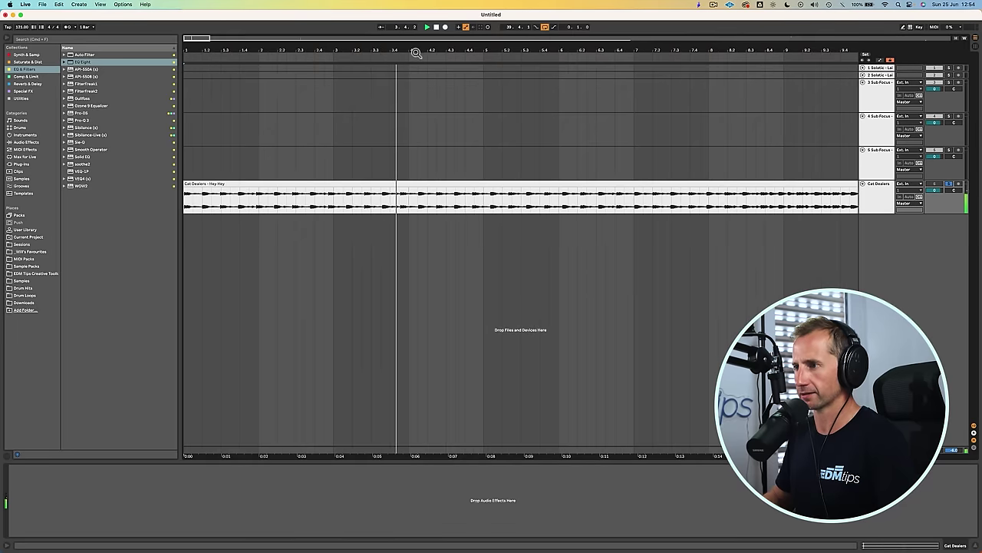
drag(414, 52, 414, 15)
key(space)
click(568, 193)
key(space)
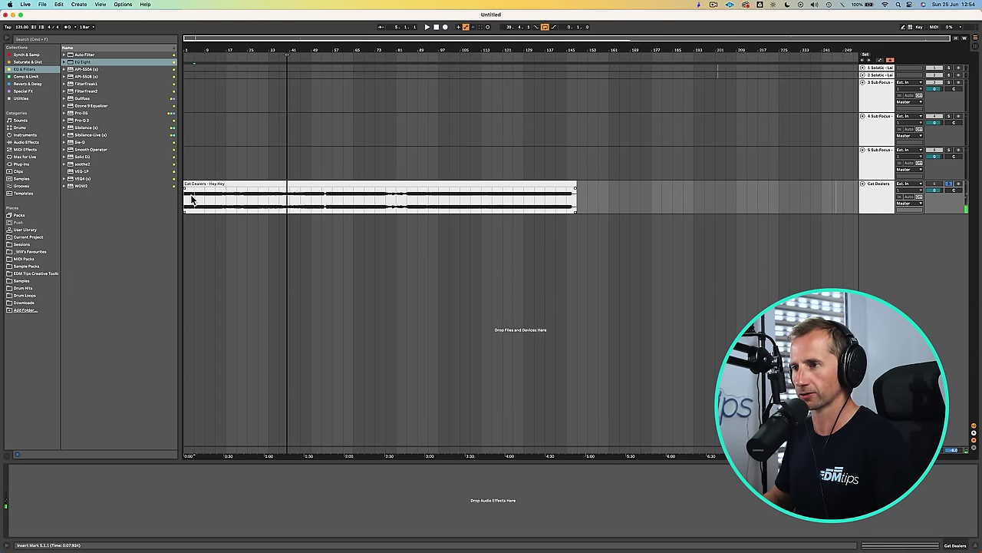
key(space)
Split the Cat Dealers clip around the drum hit between 5.4.2 and 5.4.4 and delete the audio on both sides
drag(197, 49, 197, 107)
drag(533, 48, 535, 124)
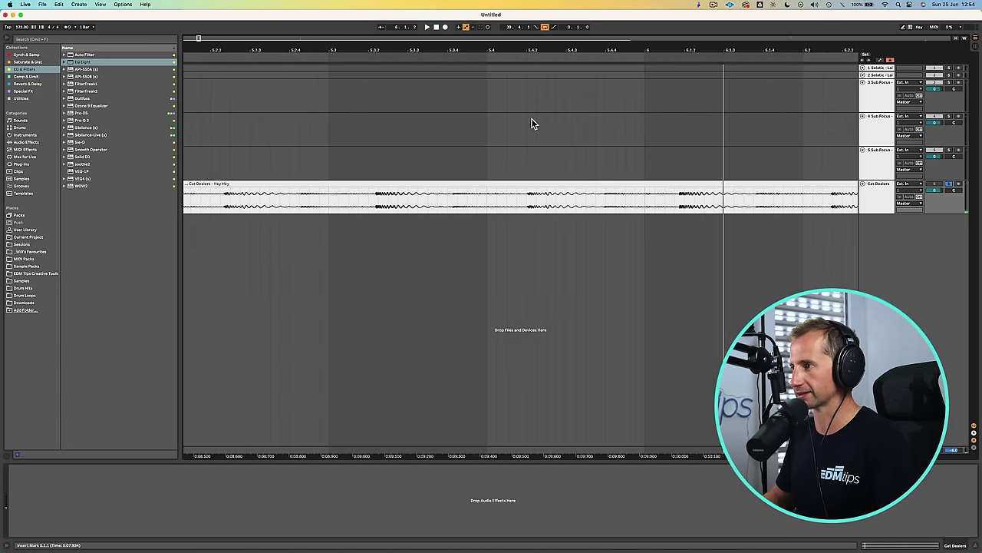
shift+click(520, 198)
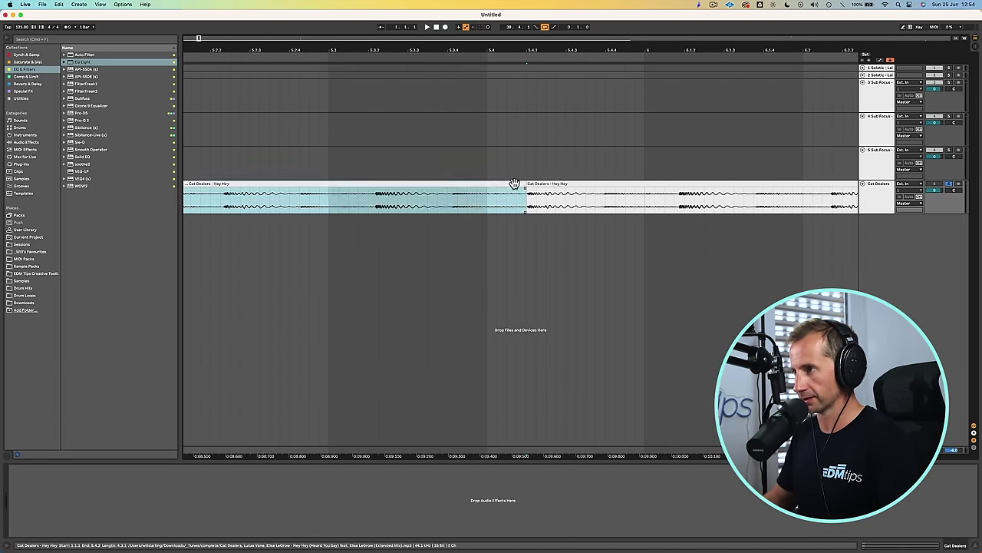
click(607, 199)
click(622, 182)
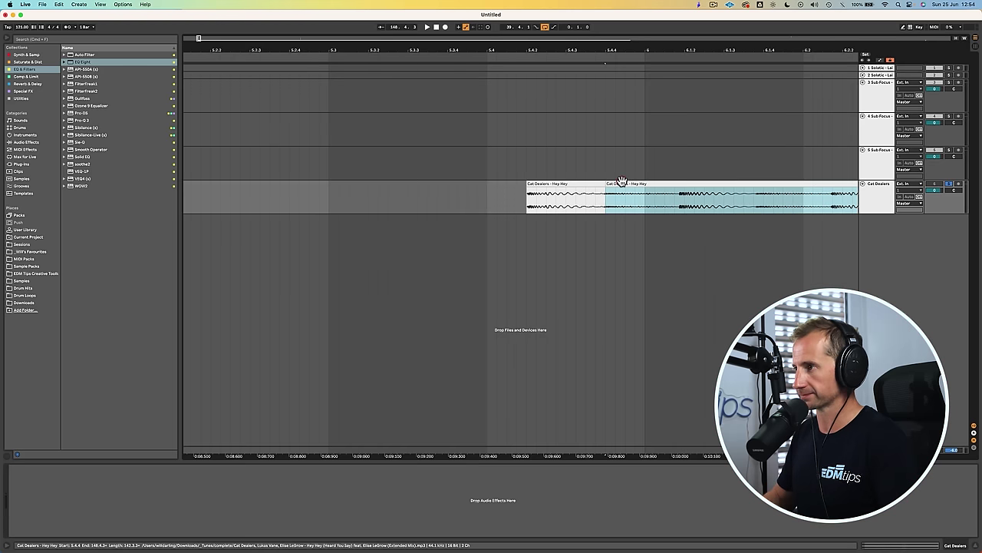
key(Delete)
click(896, 196)
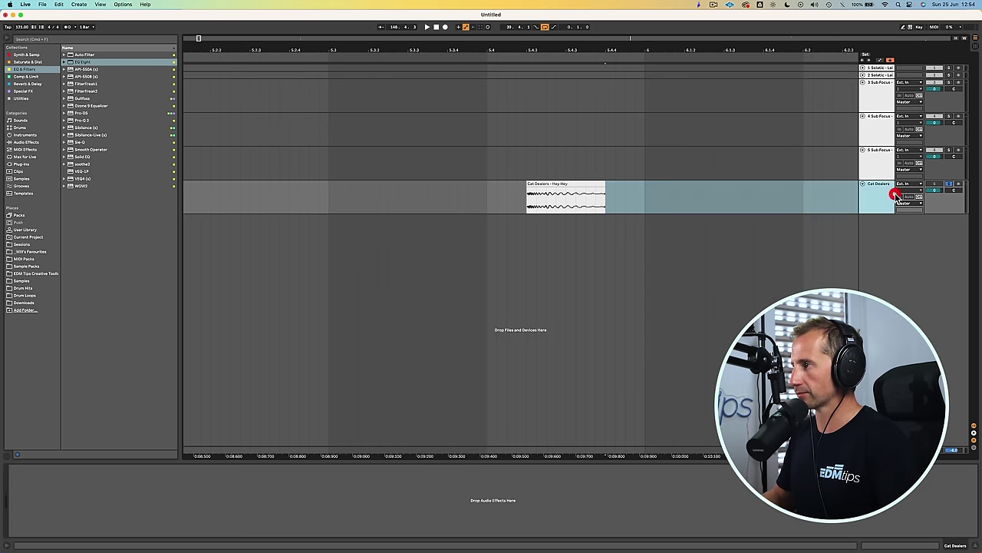
Move the Cat Dealers hit to 1.1.1 and loop playback from 1.1.1 to 1.2.1
drag(608, 50, 329, 50)
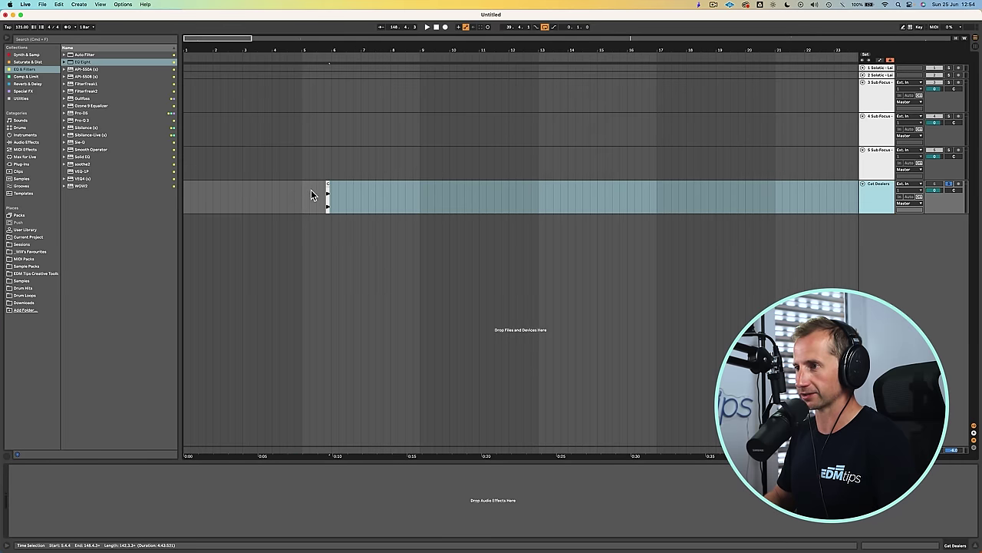
click(281, 197)
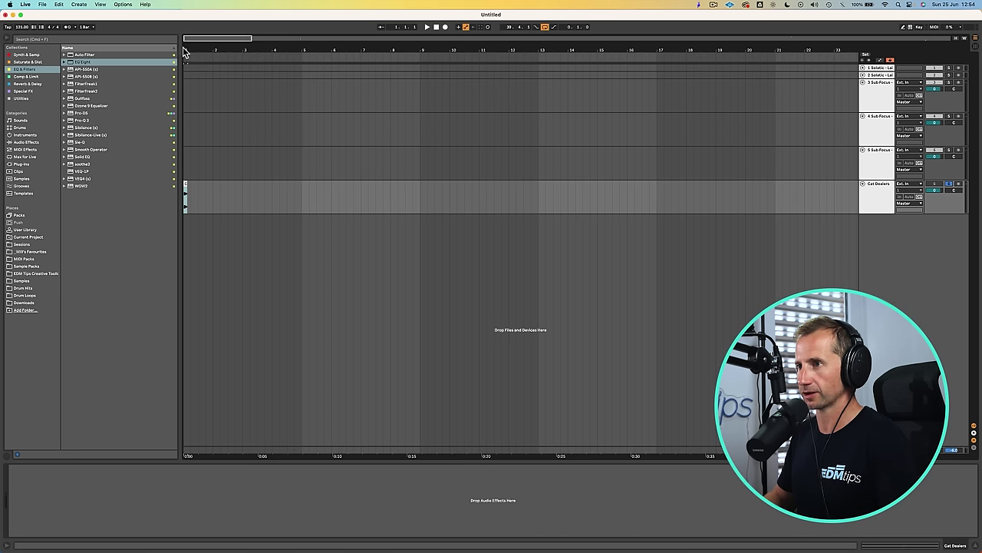
drag(184, 50, 186, 154)
drag(406, 193, 203, 190)
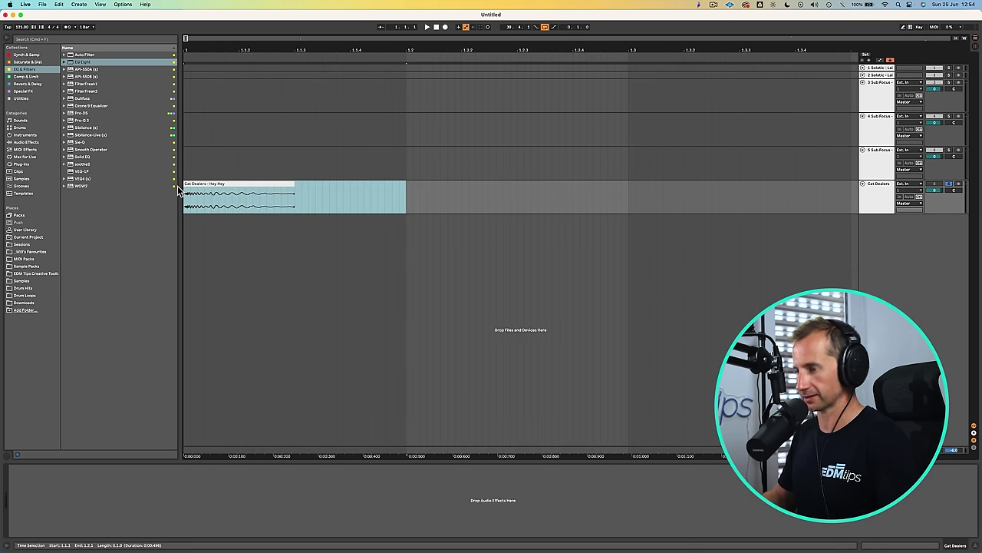
key(space)
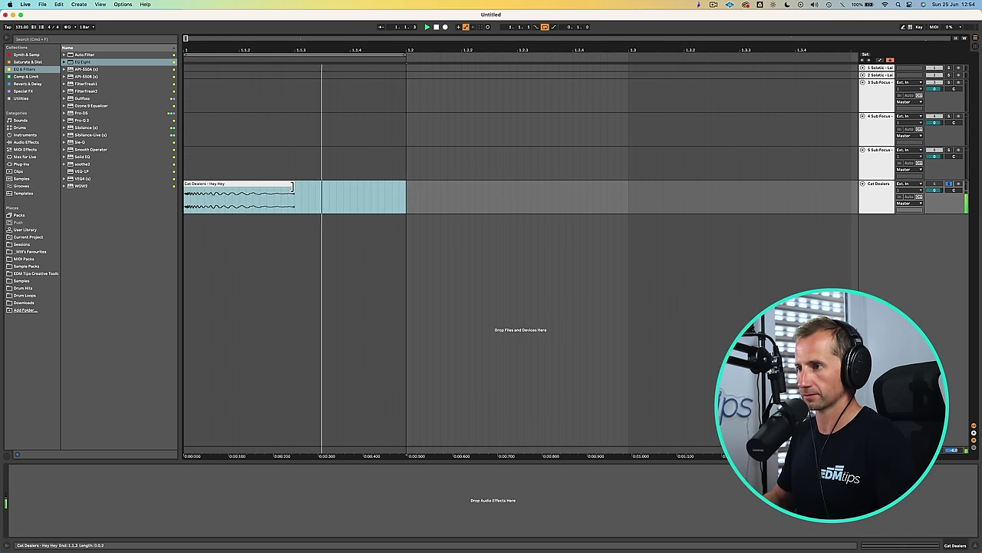
Trim both ends of the Cat Dealers hit, moving its start marker to 0:9.549, and add a short fade-out
click(294, 190)
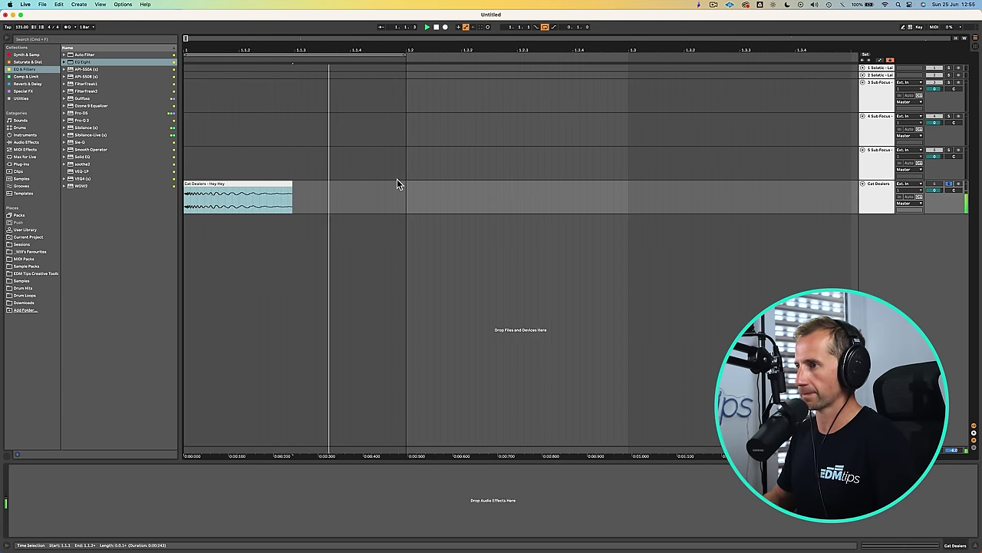
click(283, 189)
double_click(198, 185)
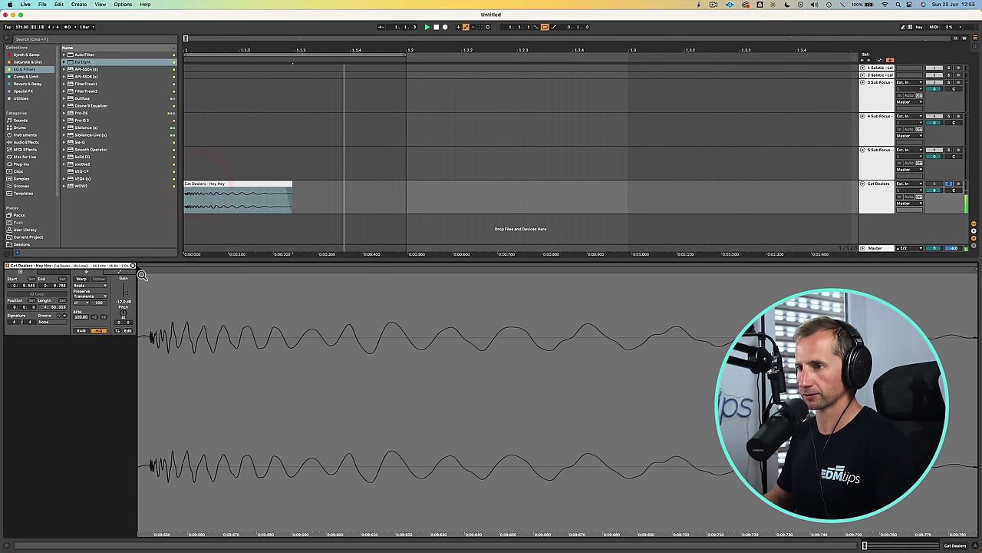
drag(140, 268, 151, 268)
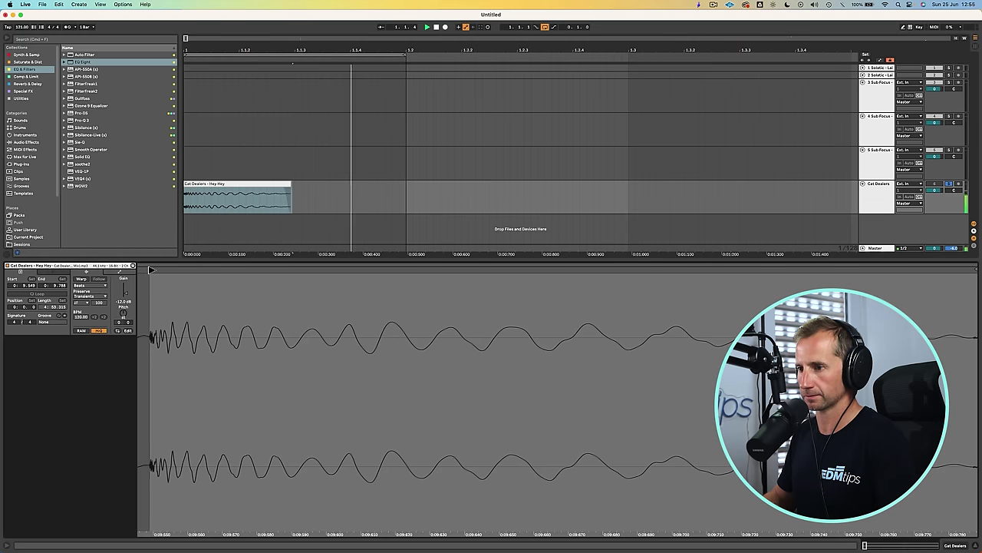
key(shift+Tab)
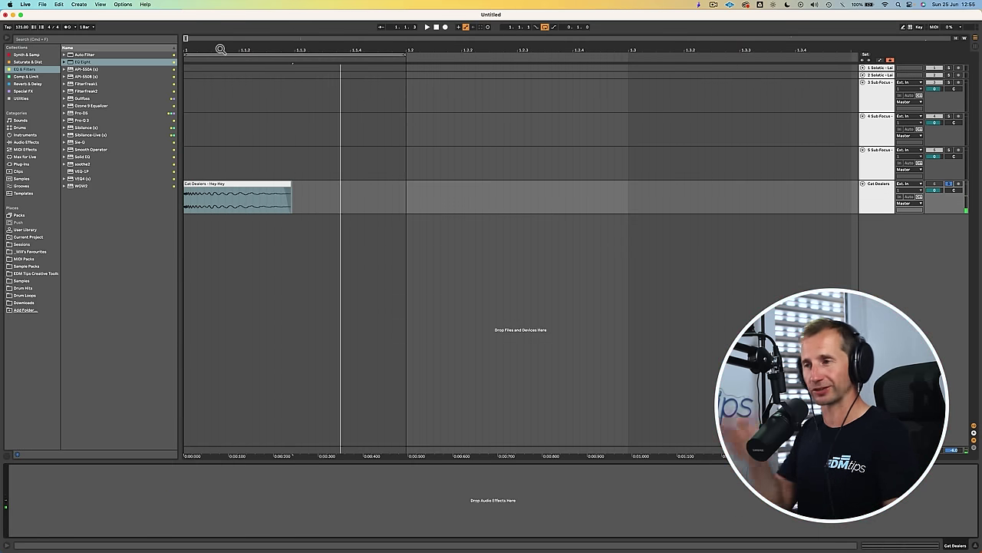
drag(205, 50, 206, 52)
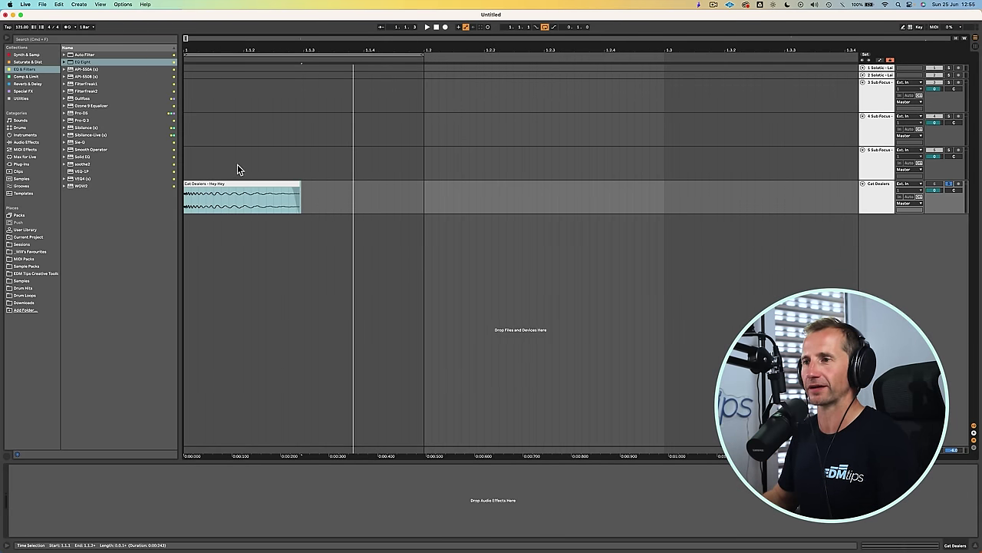
Duplicate the Cat Dealers track twice to get three copies of the hit
click(870, 193)
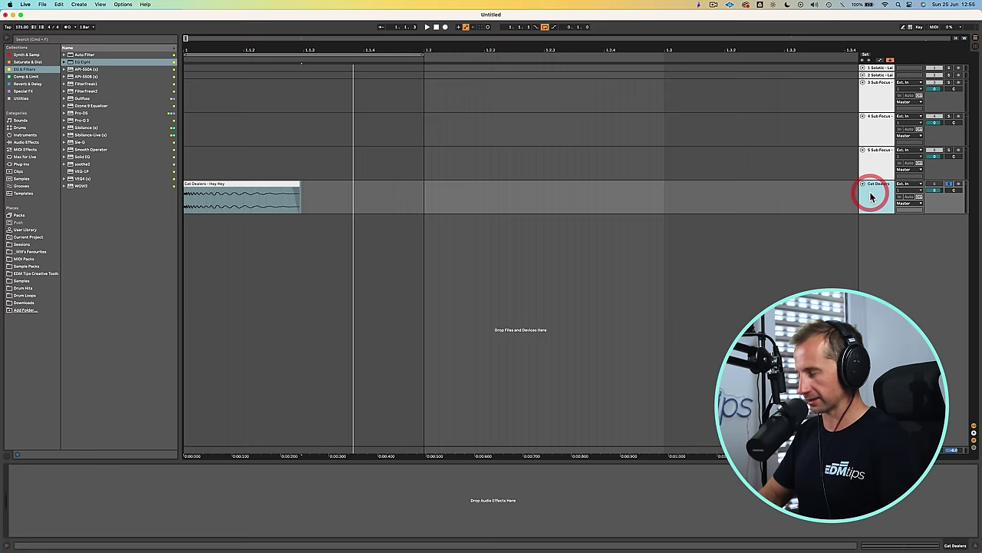
key(super+d)
key(super+d)
Add EQ Eight to the first Cat Dealers track, disable its low cut and set the high cut to 84.8 Hz
click(870, 193)
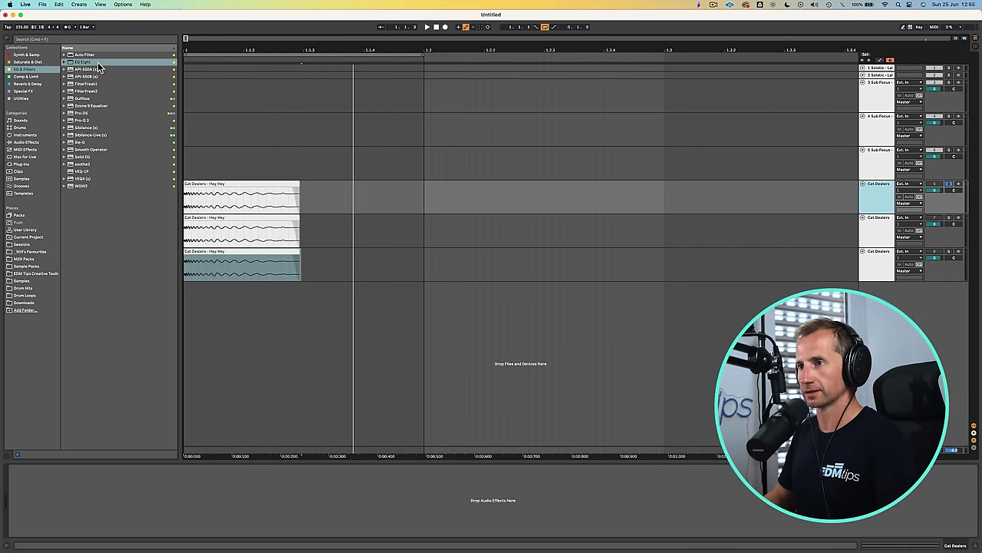
drag(97, 63, 119, 108)
drag(228, 199, 158, 530)
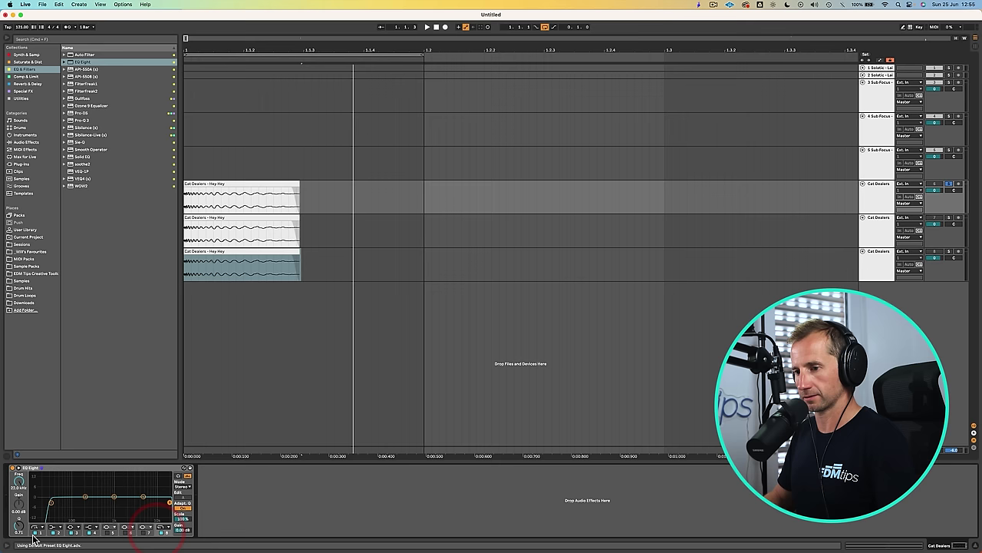
key(space)
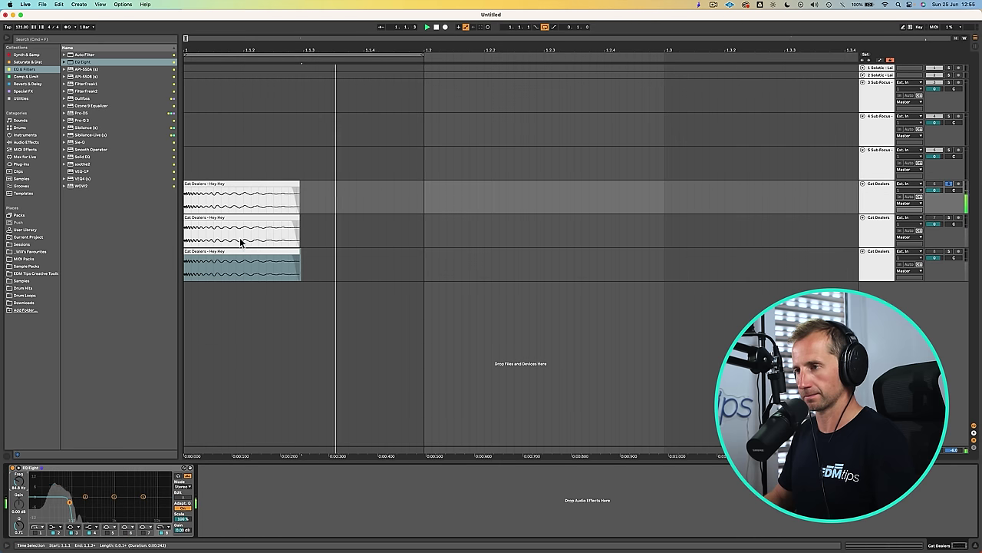
Solo the second Cat Dealers track and add EQ Eight with the low cut at 103 Hz and the high cut at 306 Hz
click(947, 215)
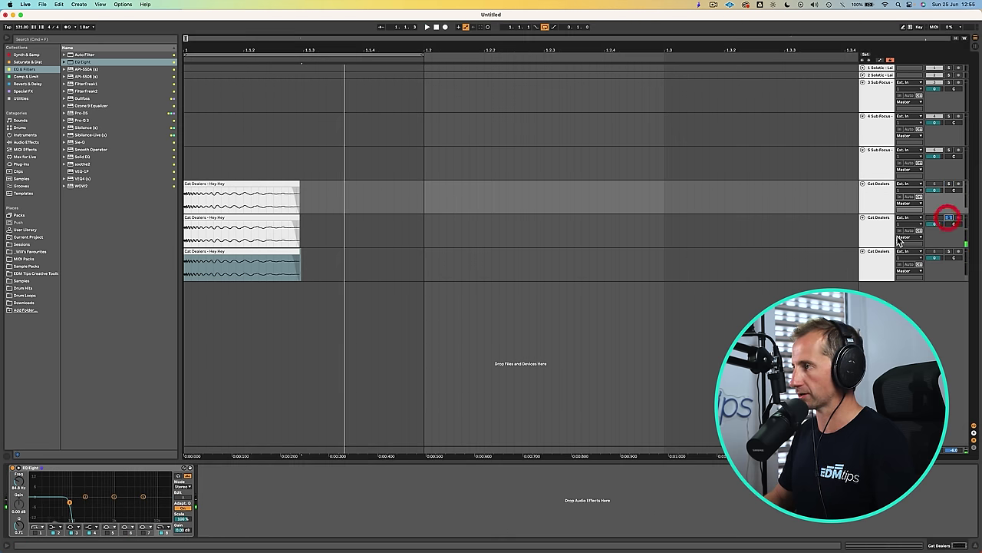
click(887, 232)
drag(72, 67, 190, 223)
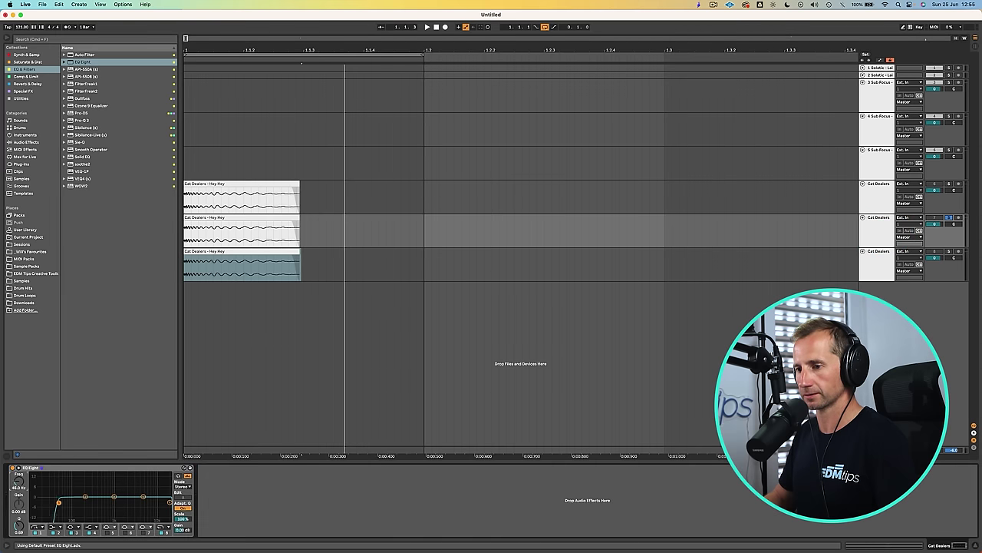
key(space)
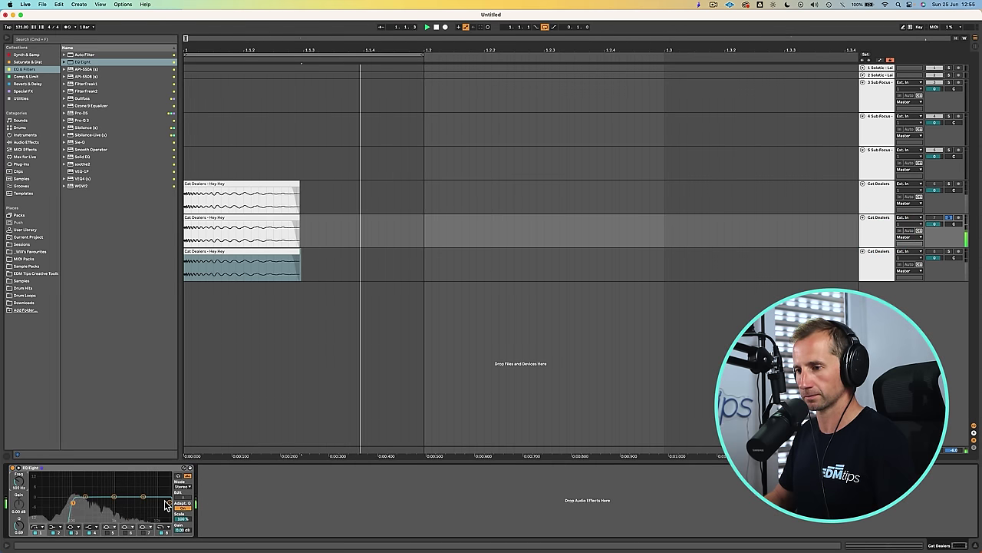
drag(169, 502, 91, 502)
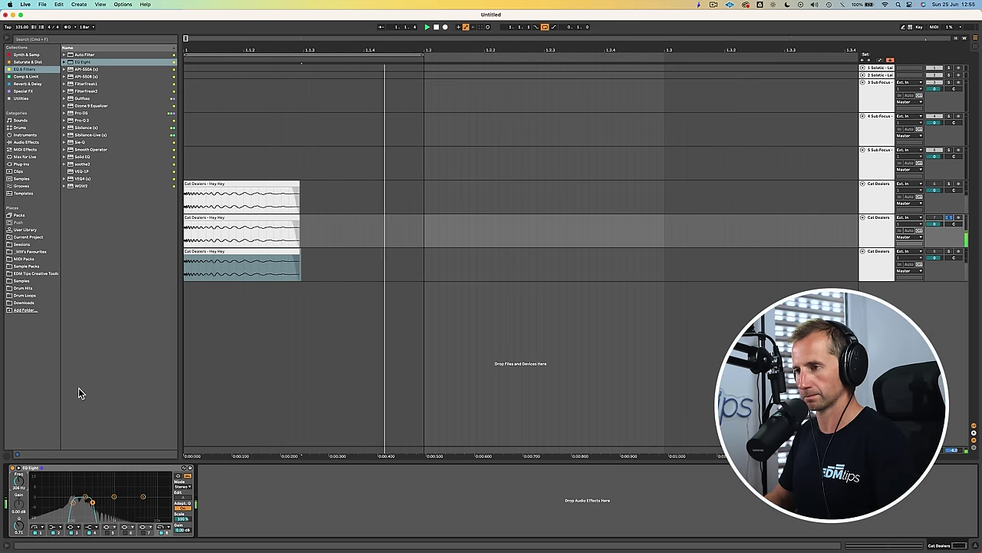
Shorten the second Cat Dealers hit to about 0.108 s and give it a long fade-out
click(296, 218)
drag(296, 218, 204, 223)
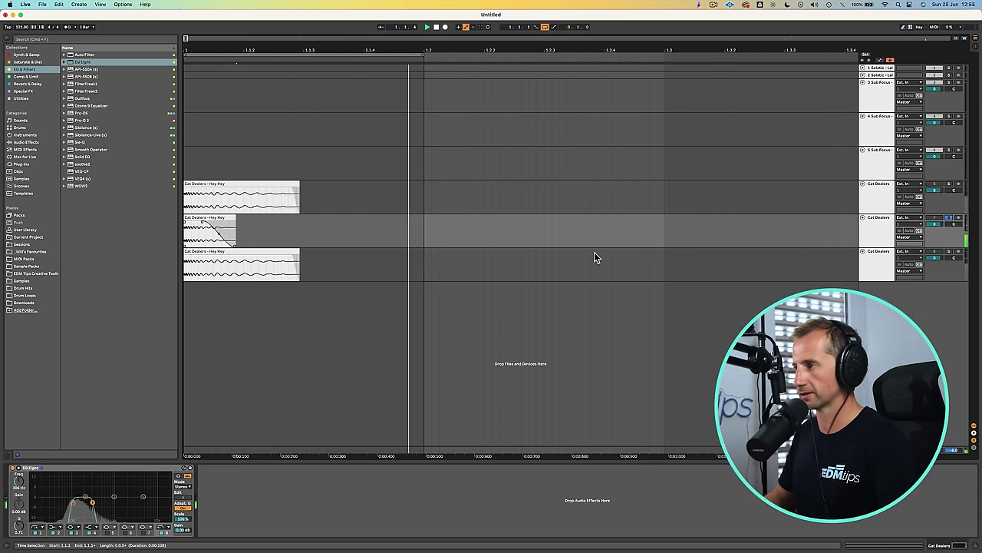
key(space)
Solo the third Cat Dealers track and add EQ Eight with its low cut set to 976 Hz
click(879, 268)
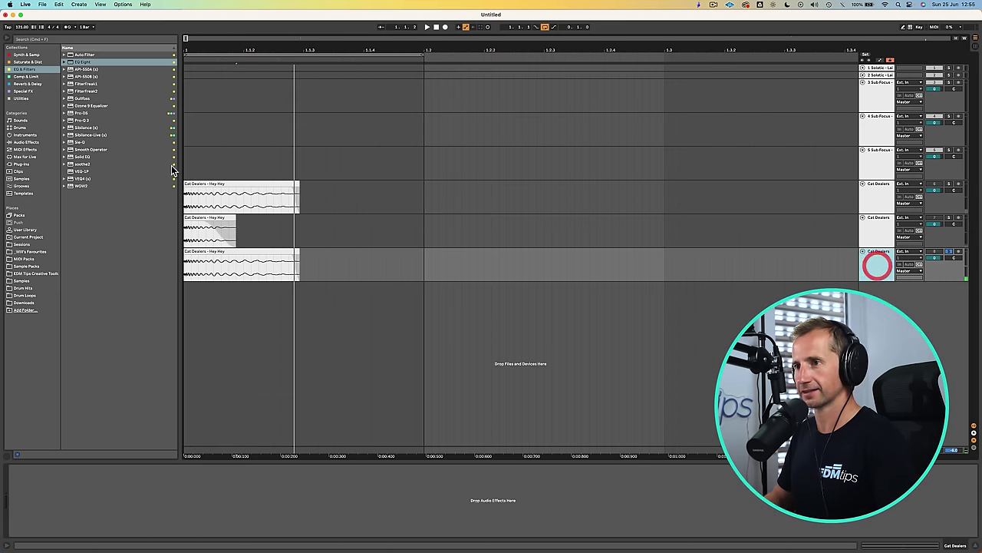
click(76, 57)
drag(76, 62, 243, 276)
key(space)
drag(21, 487, 21, 452)
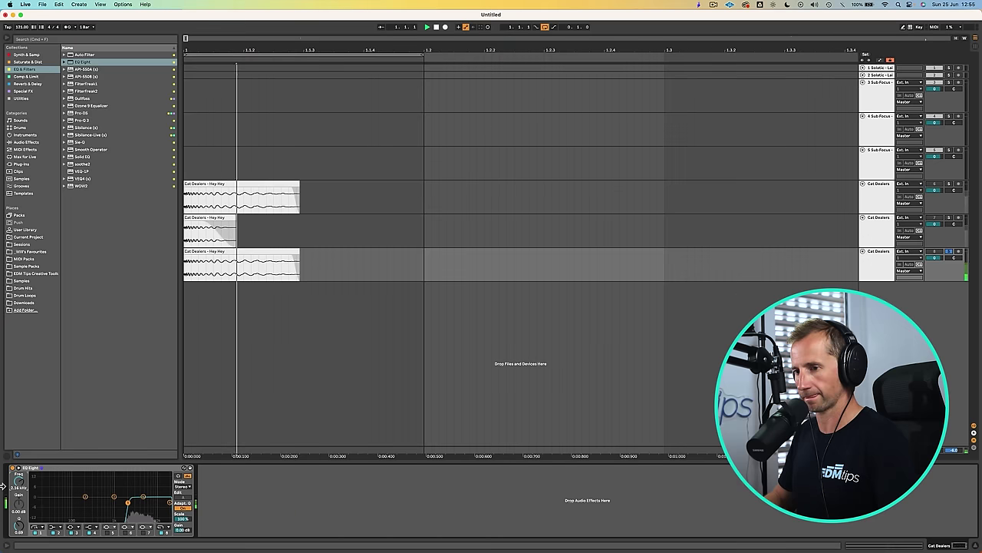
drag(15, 485, 16, 493)
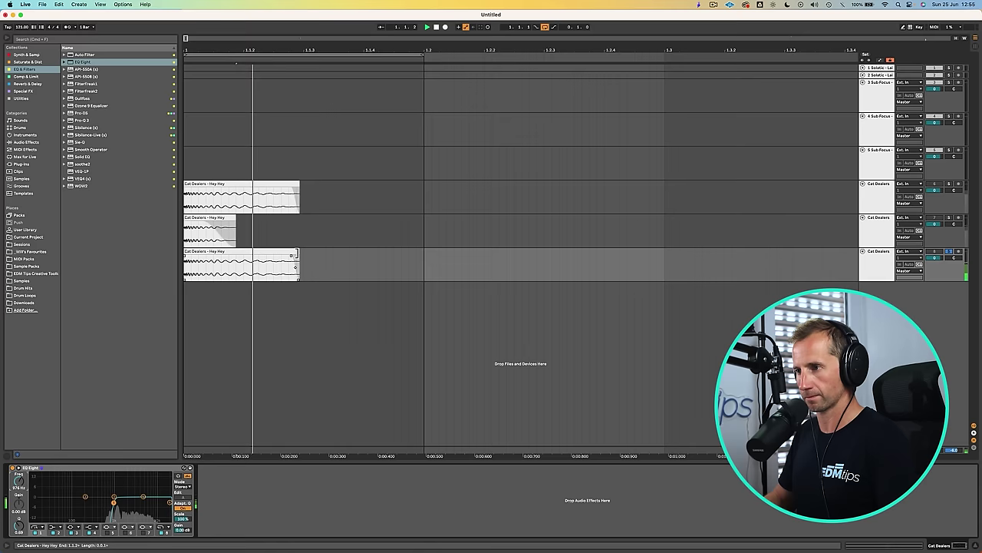
Trim the third hit to about 0.233 s with a longer fade-out, then unsolo it and play all three Cat Dealers layers together
drag(252, 256, 295, 253)
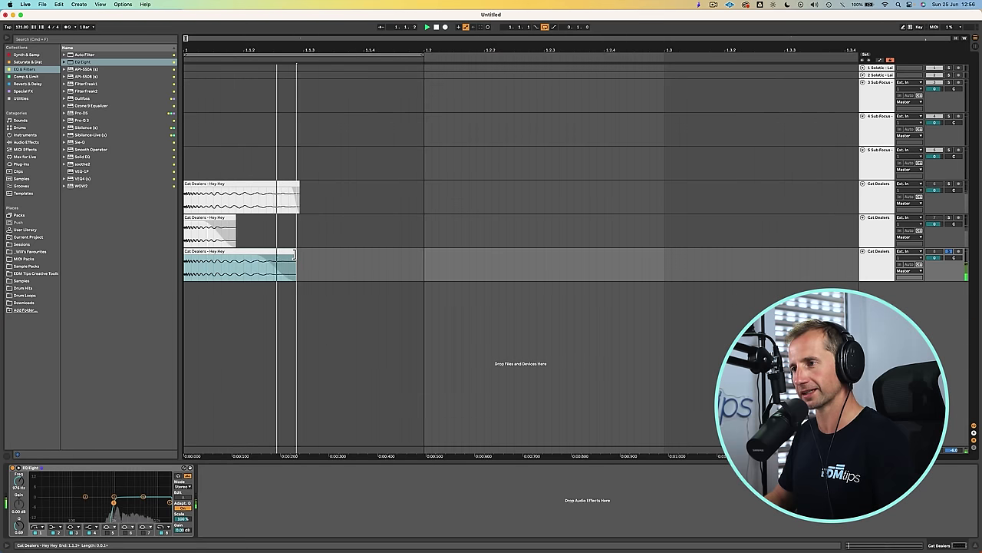
click(950, 254)
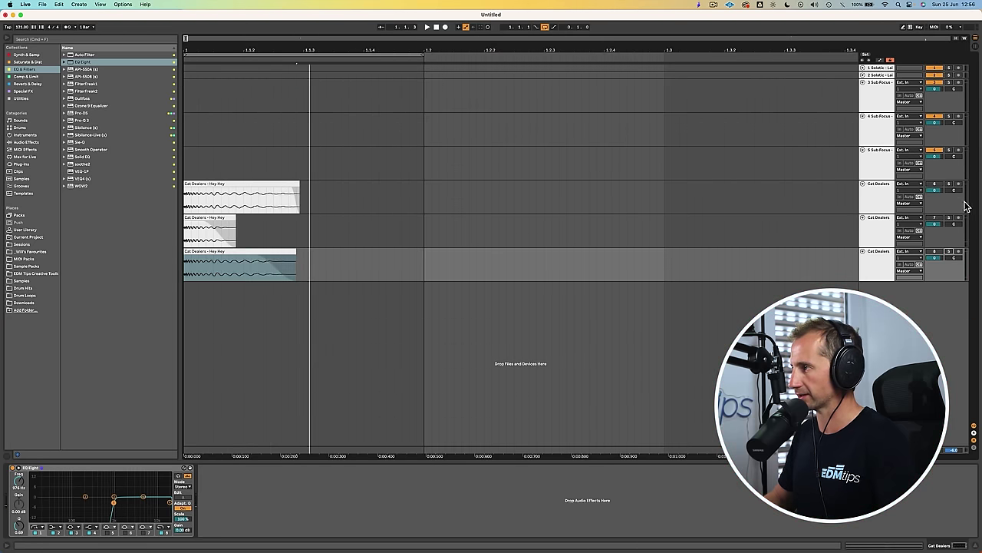
click(936, 252)
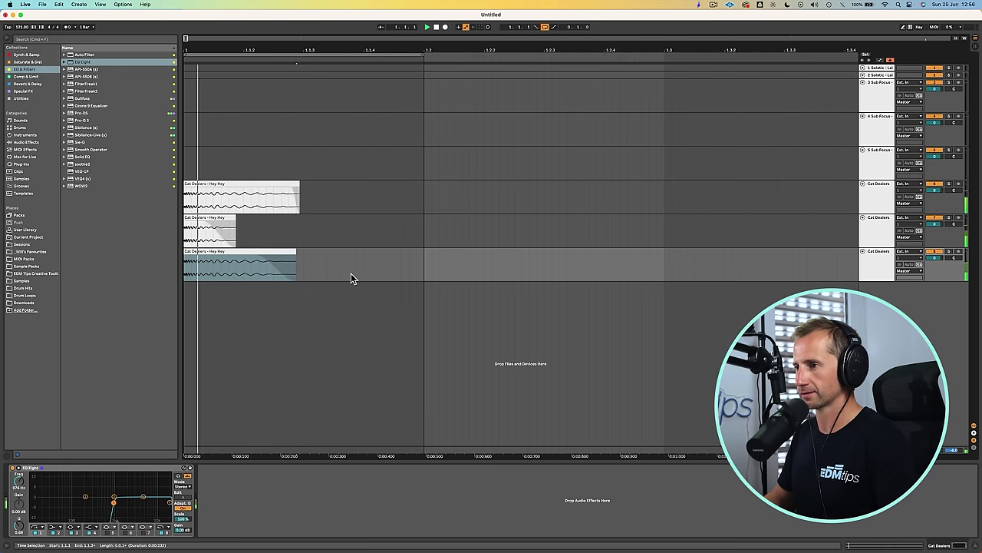